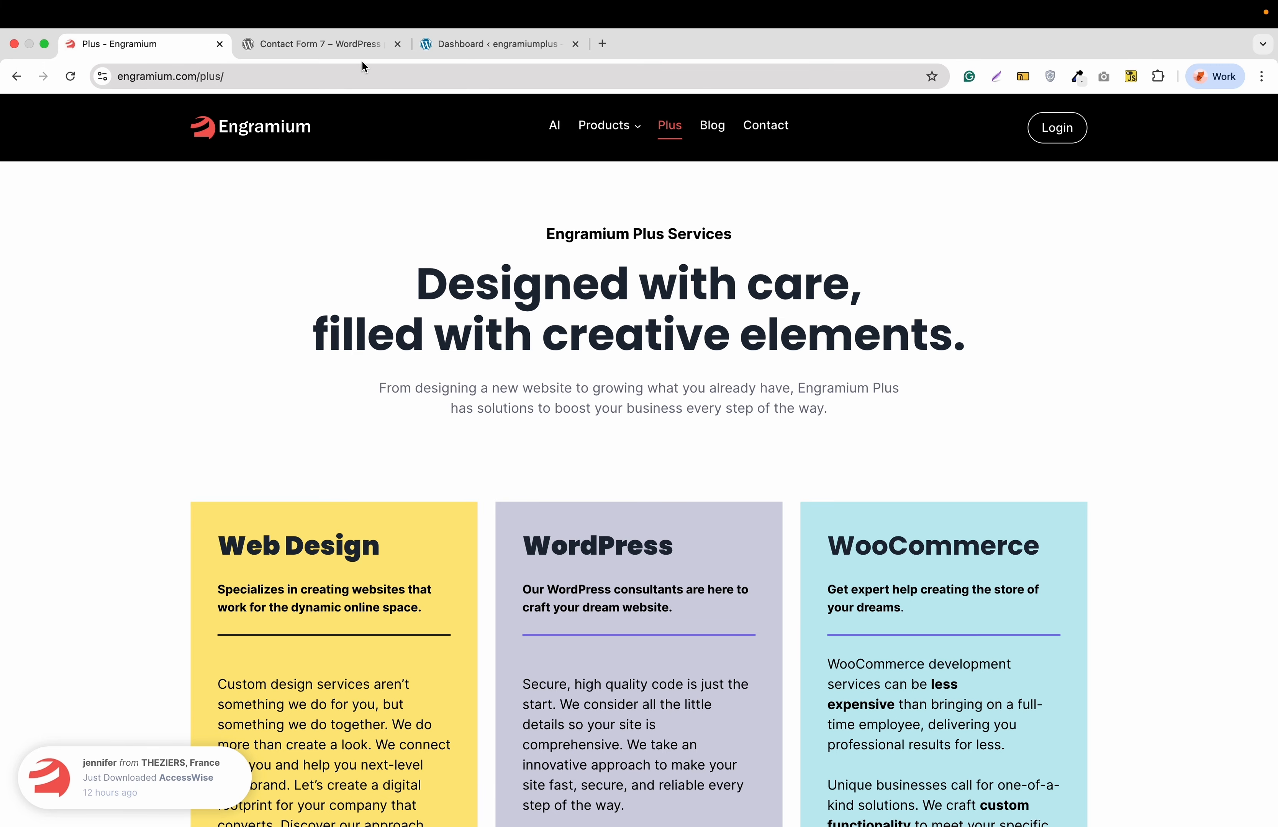
# Step: Review the Contact Form 7 page in the WordPress plugin directory, including its description, version details, active installations and ratings
pyautogui.click(361, 54)
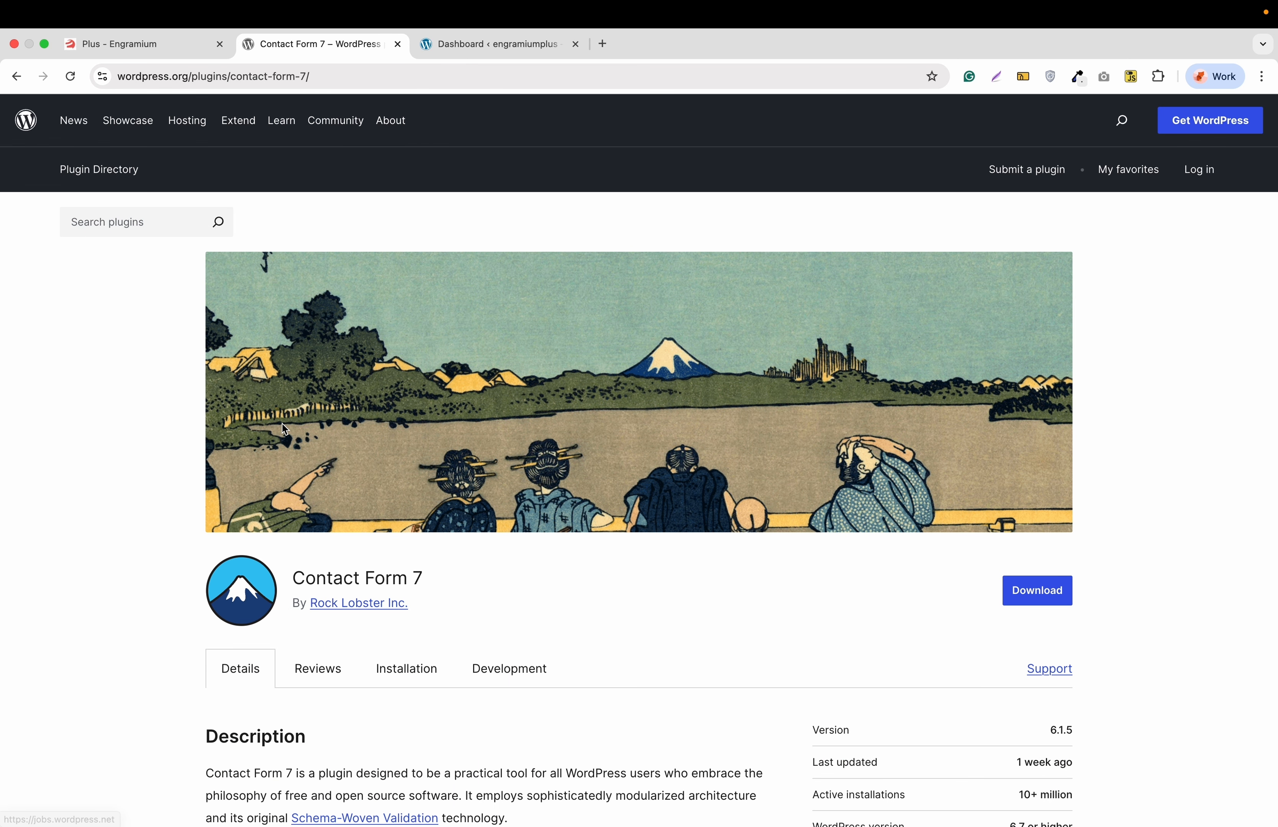
pyautogui.scroll(-2, 283, 425)
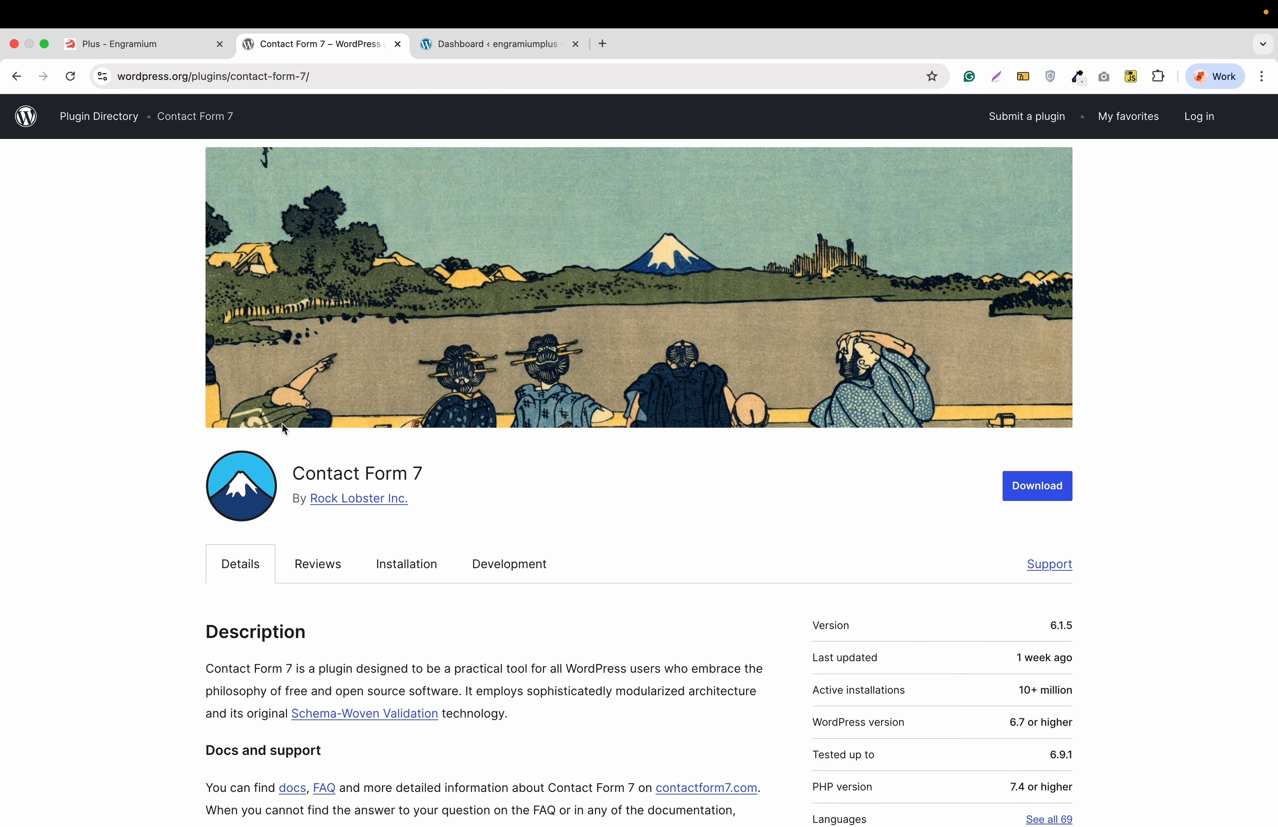
pyautogui.scroll(-2, 282, 424)
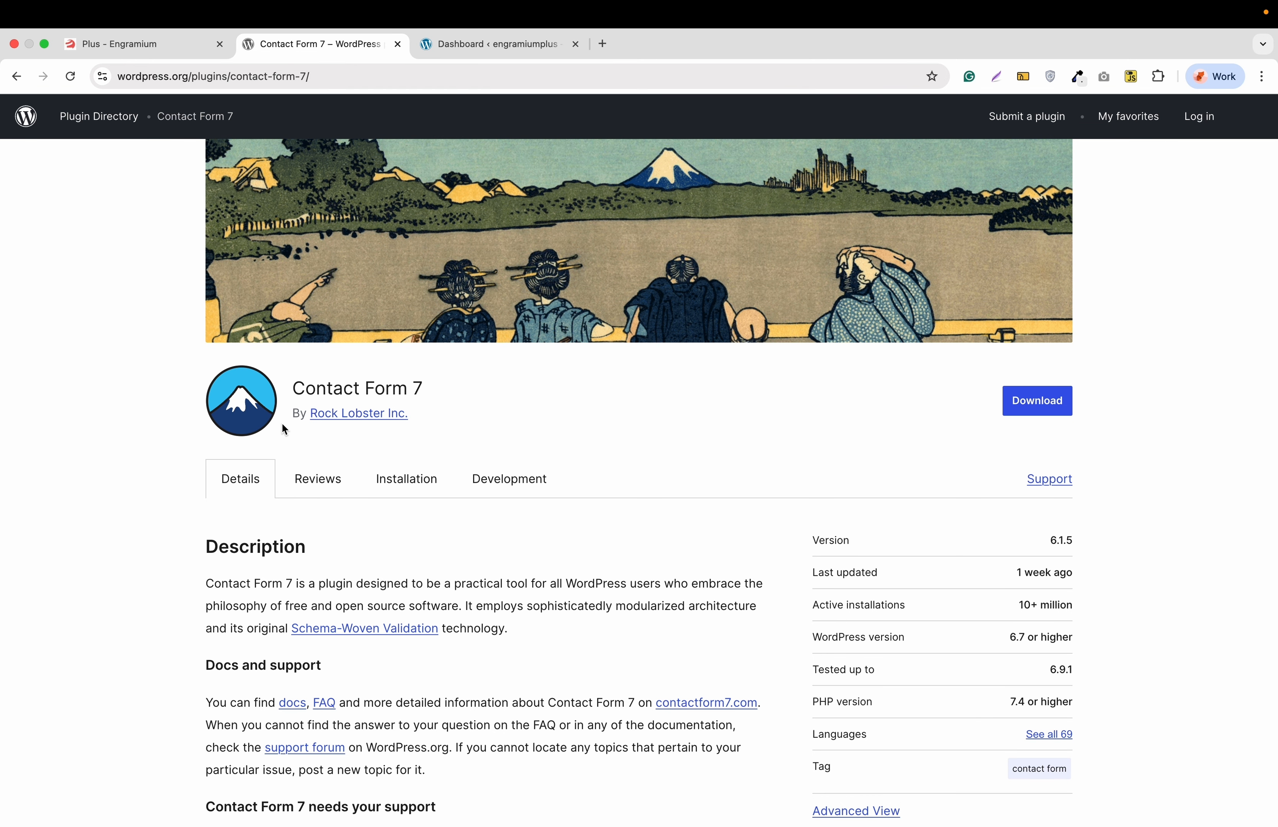
pyautogui.scroll(3, 283, 424)
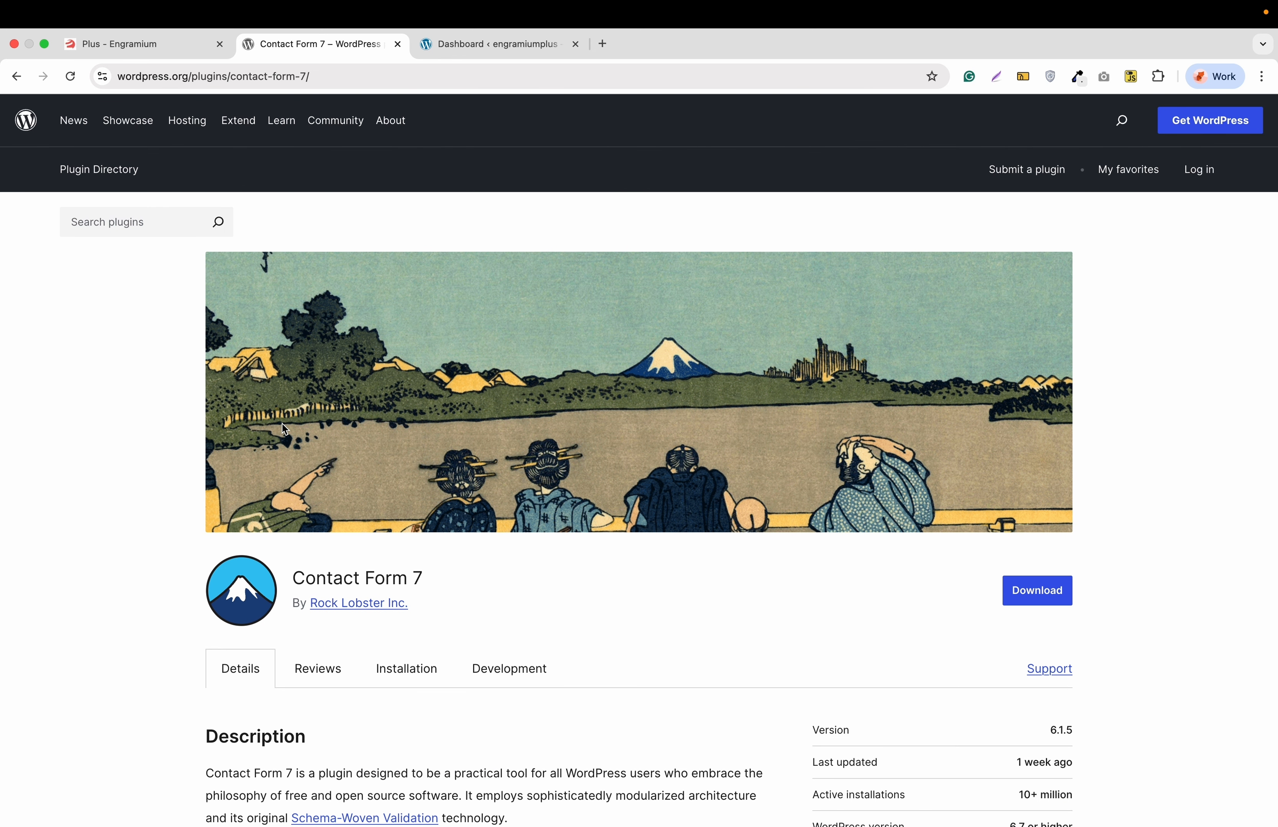
pyautogui.scroll(-2, 284, 429)
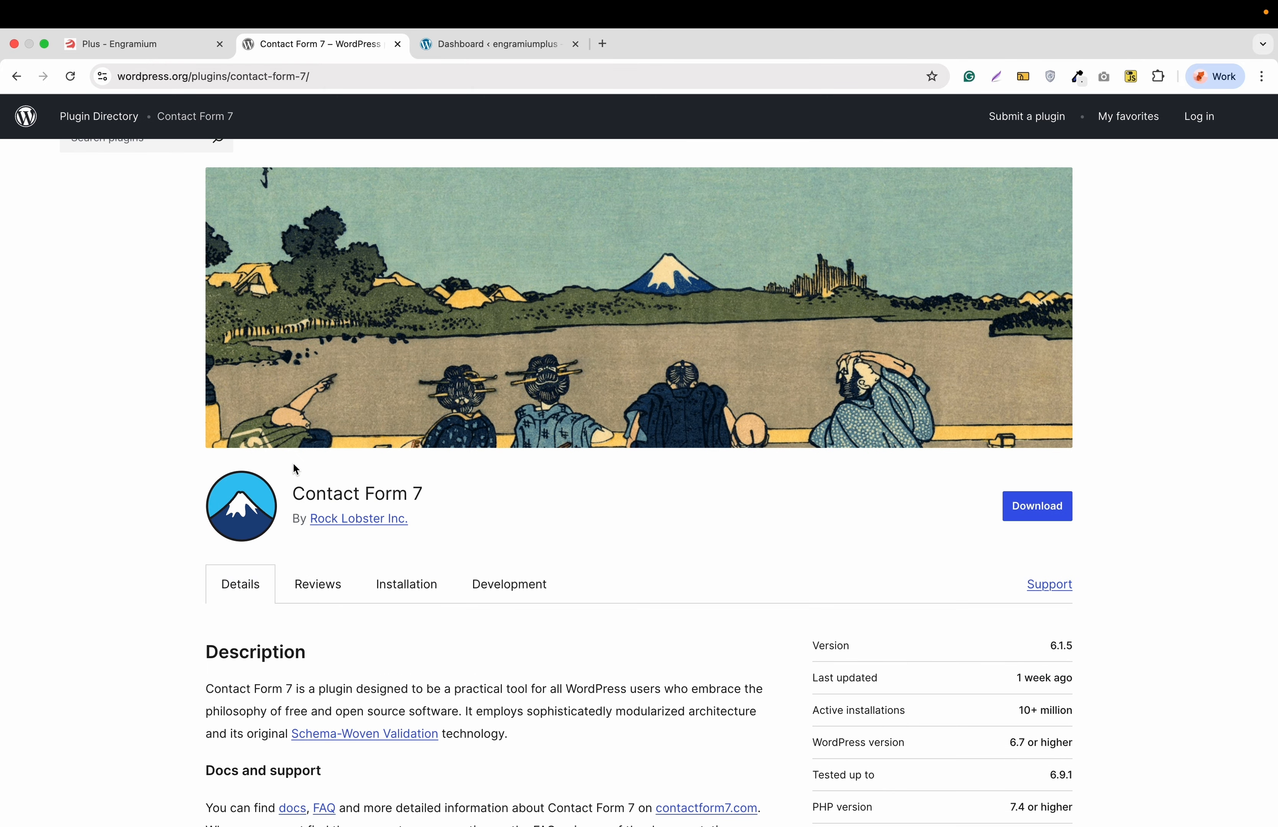
pyautogui.scroll(-3, 295, 469)
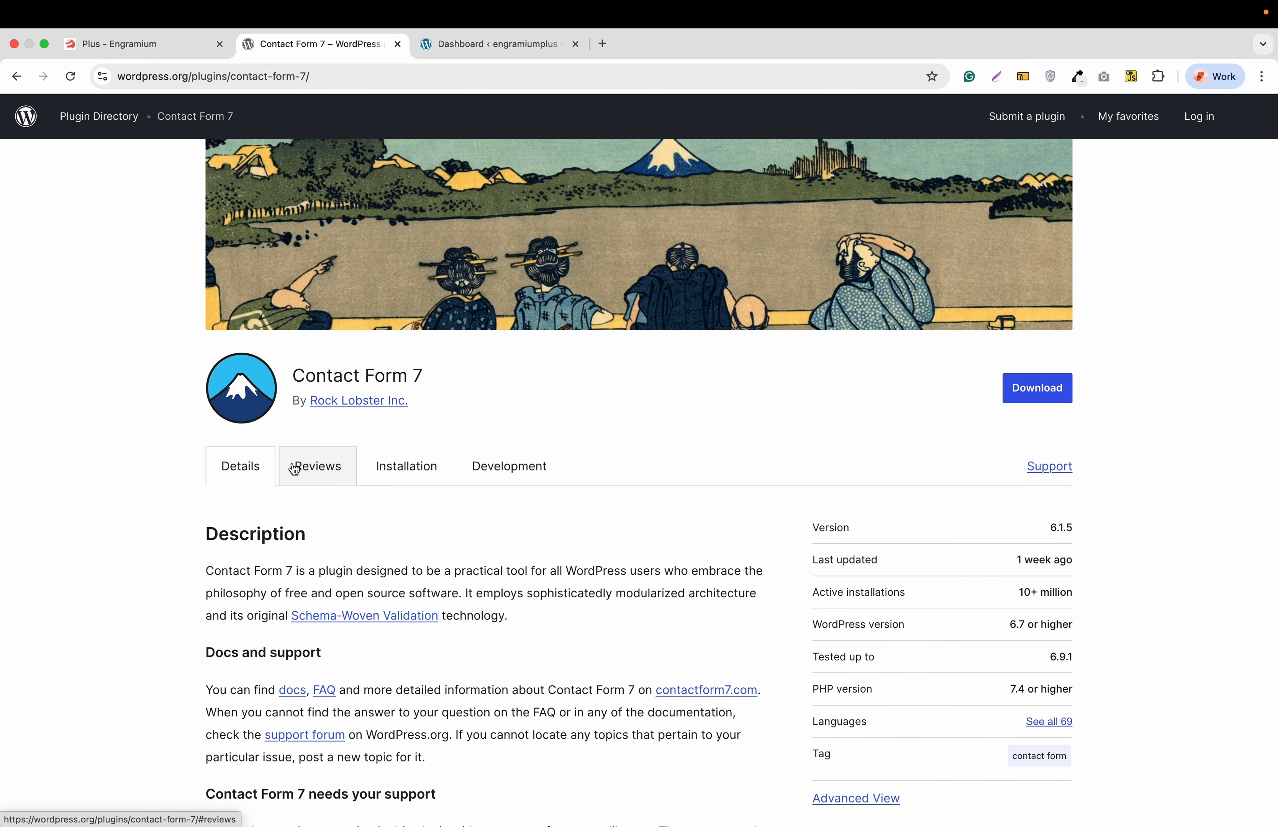
pyautogui.scroll(-1, 295, 468)
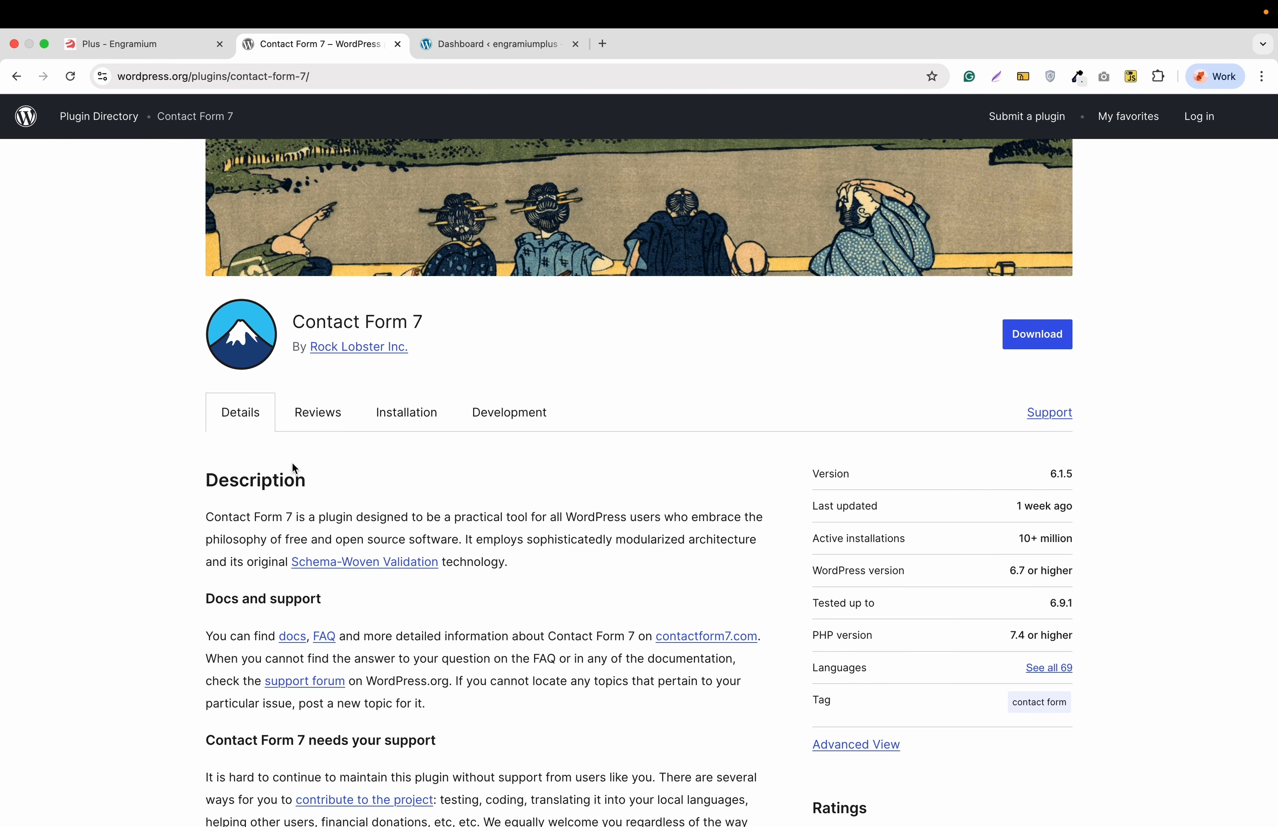
pyautogui.scroll(-2, 292, 464)
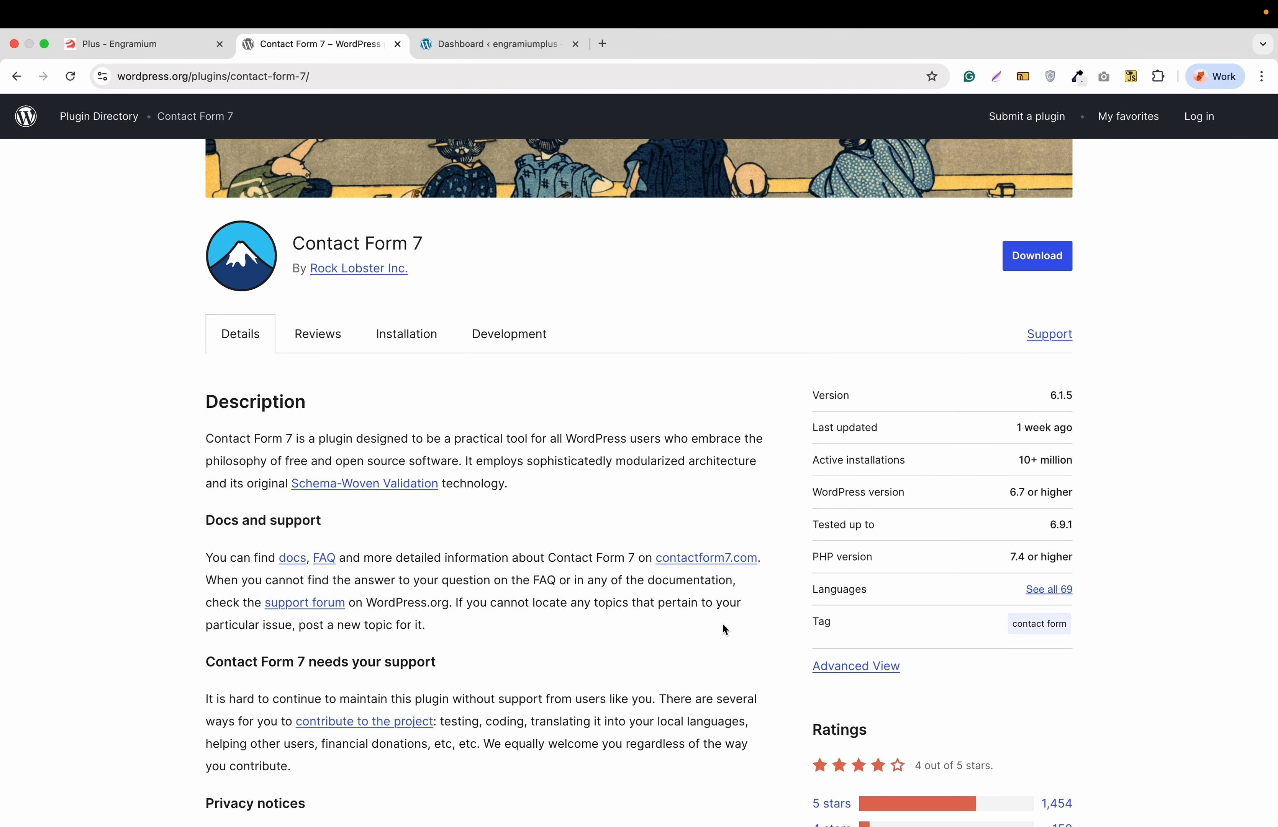
pyautogui.scroll(-2, 722, 624)
pyautogui.scroll(-2, 722, 625)
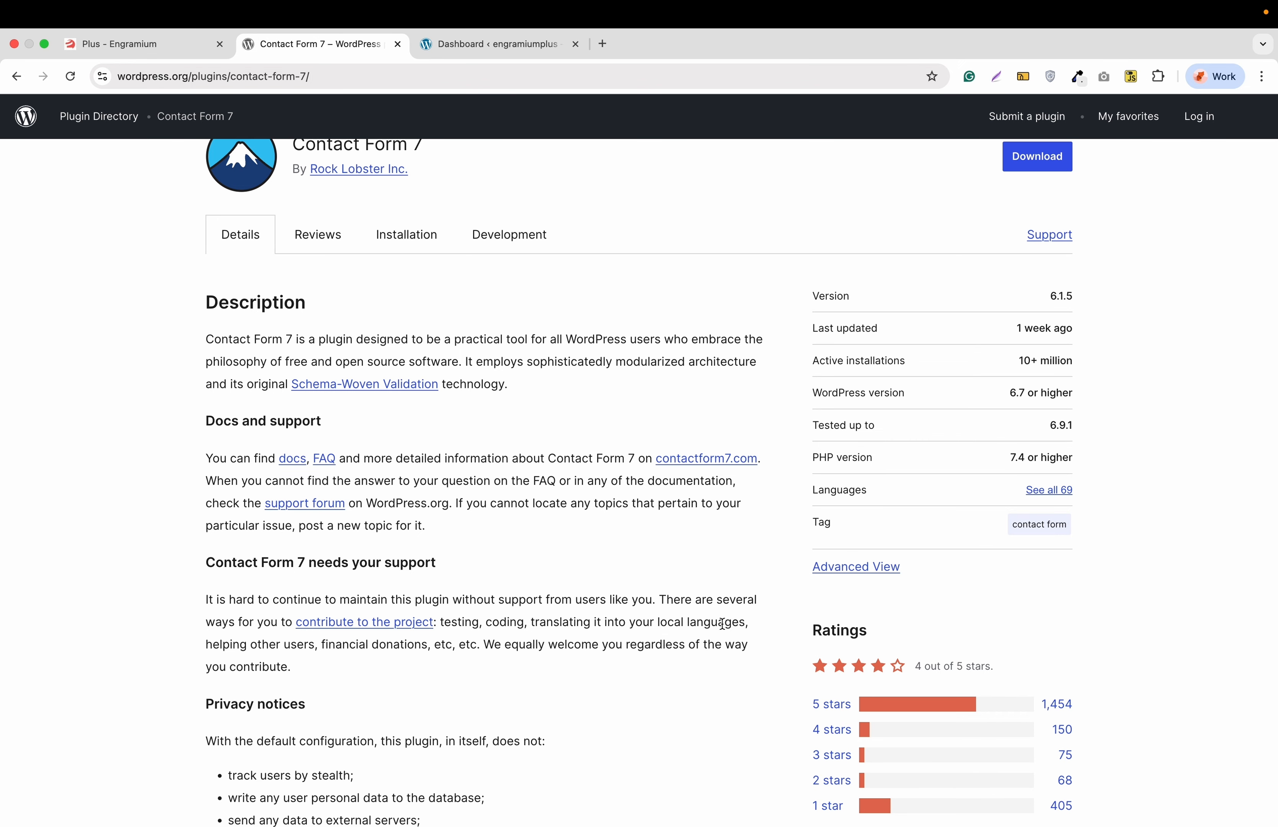
pyautogui.scroll(-1, 722, 623)
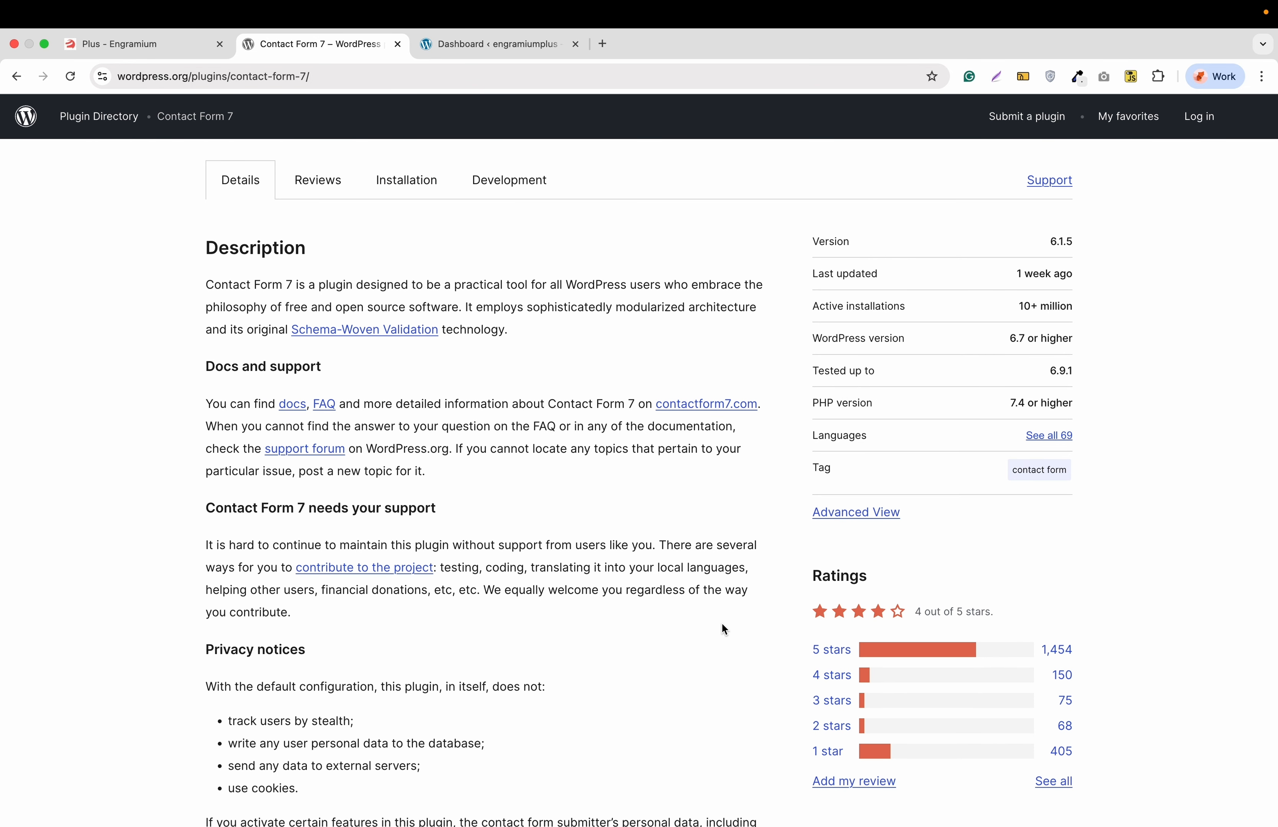
pyautogui.scroll(-2, 723, 629)
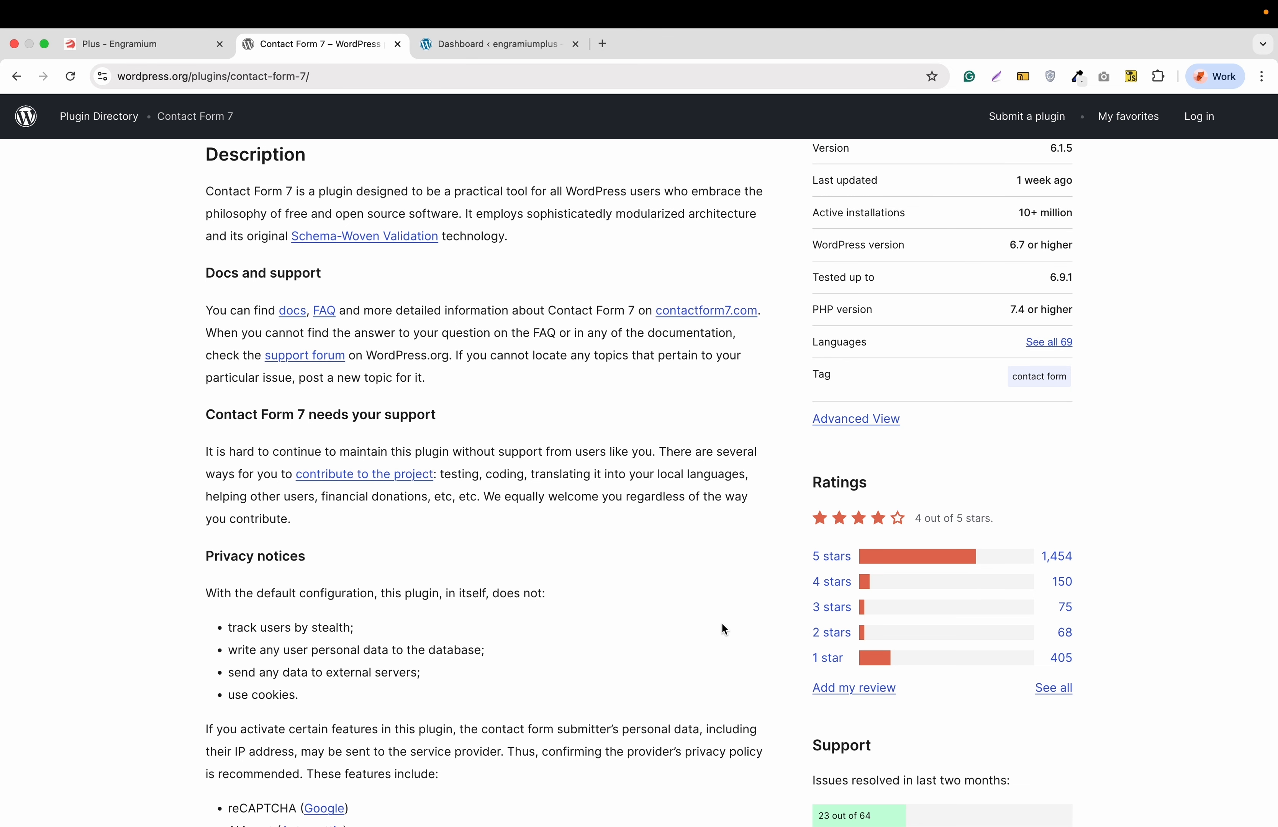
pyautogui.scroll(9, 723, 628)
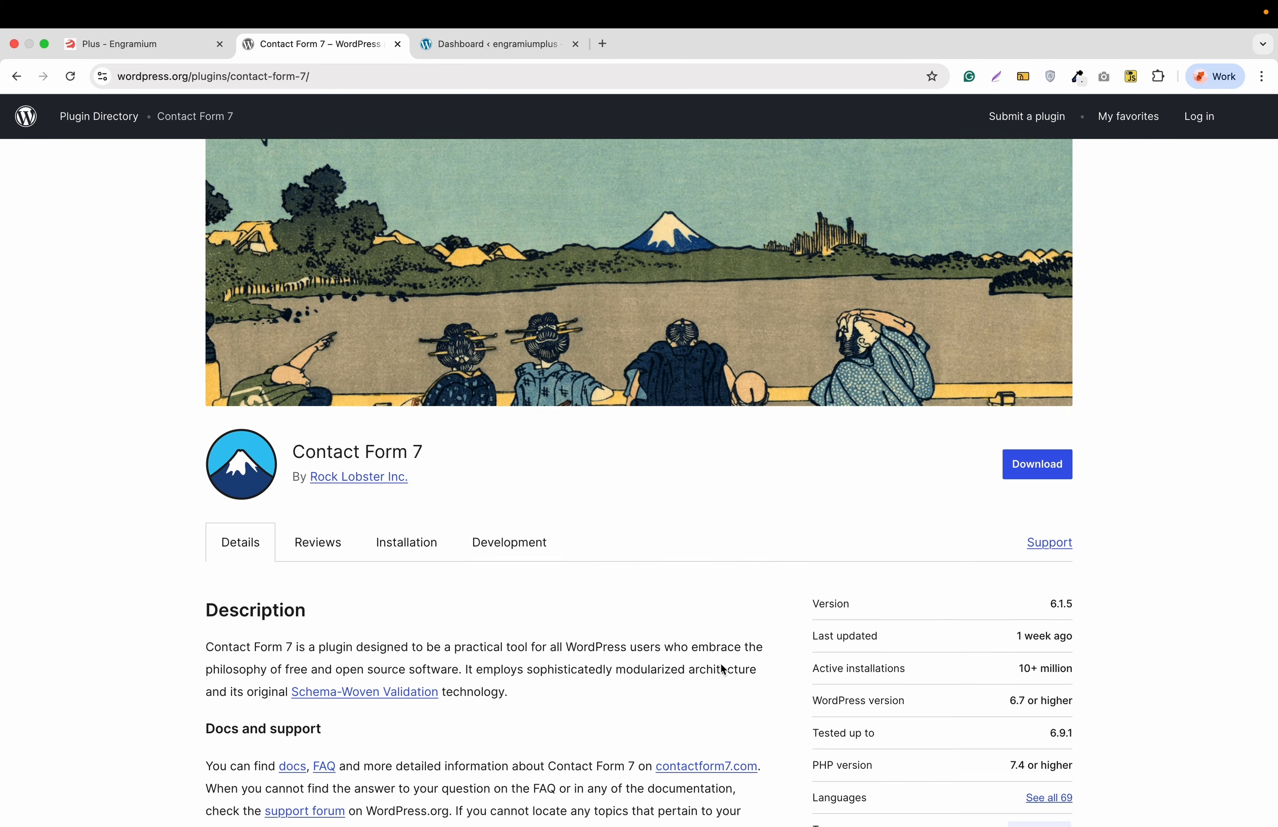
pyautogui.scroll(-2, 722, 669)
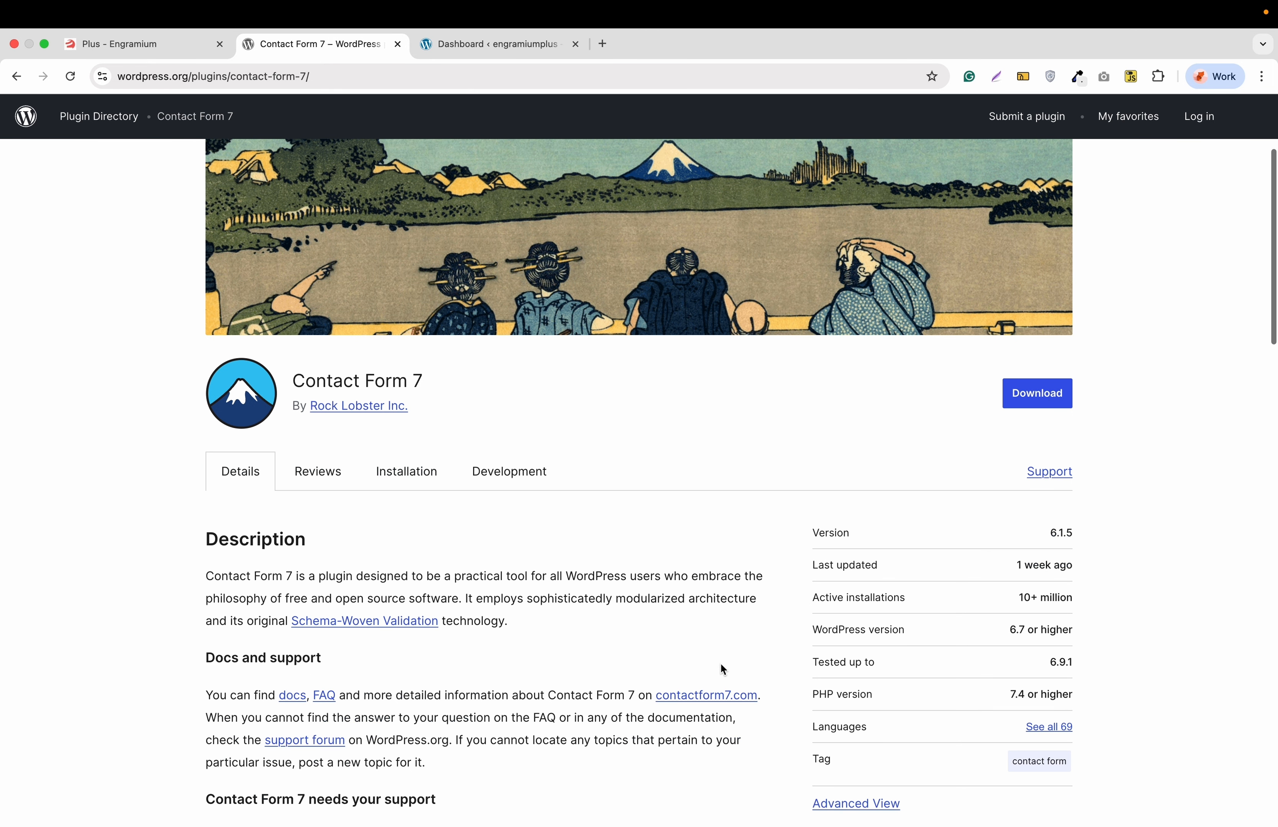
pyautogui.scroll(1, 723, 668)
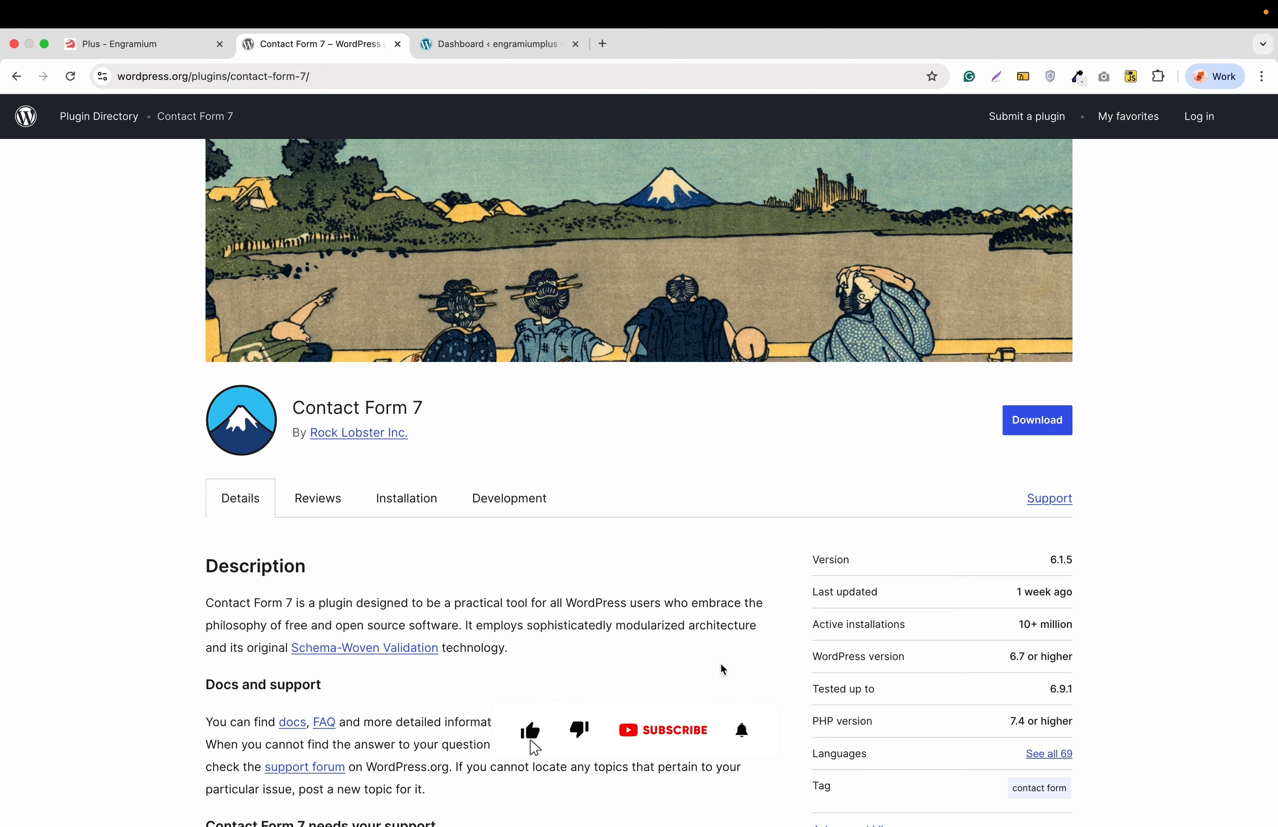
pyautogui.scroll(-1, 722, 669)
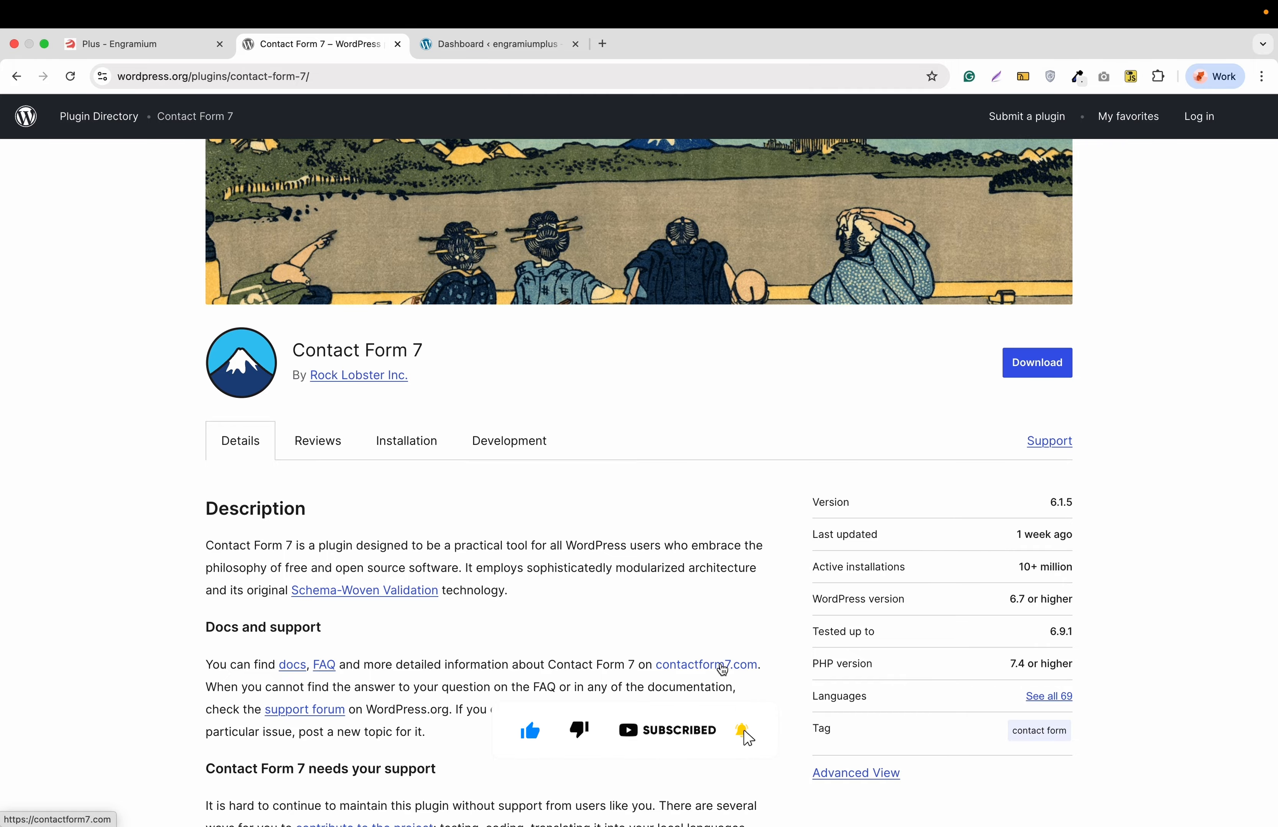
pyautogui.scroll(-1, 722, 669)
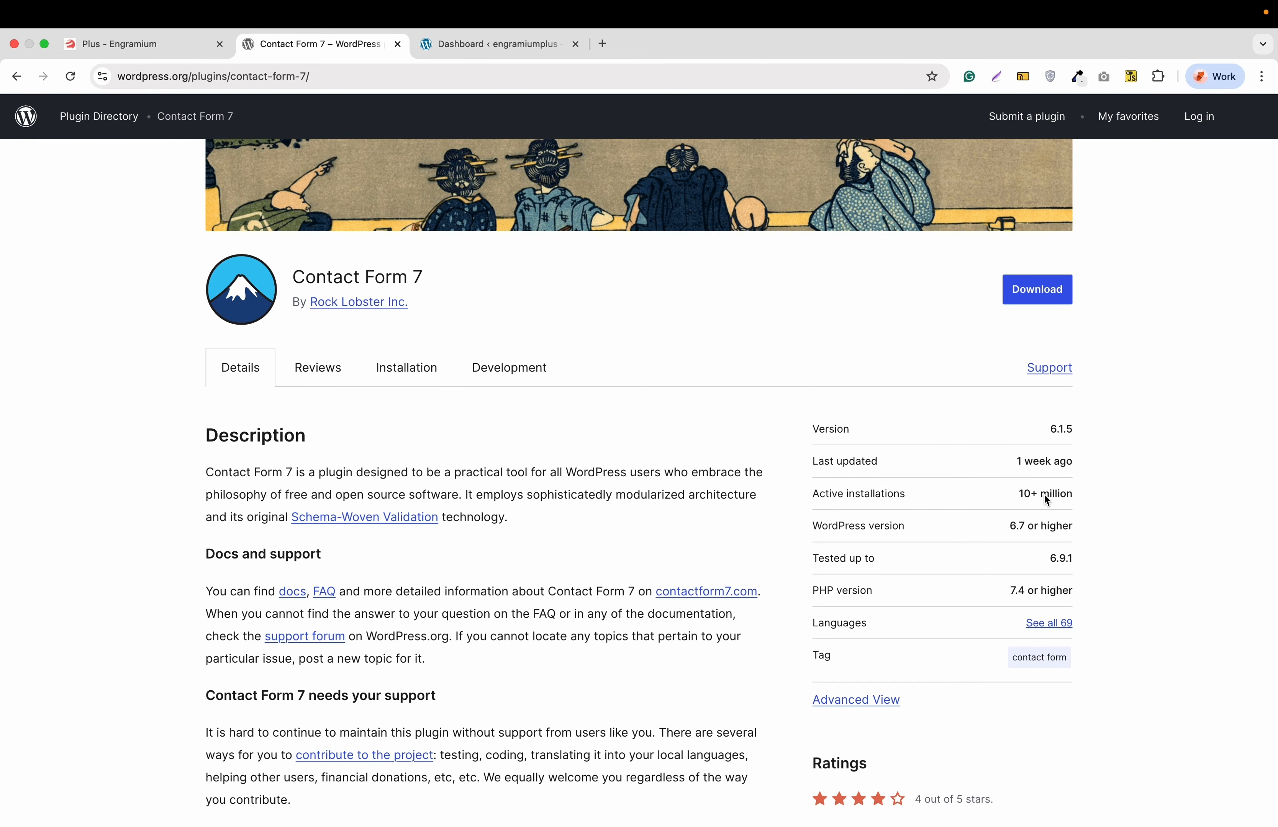
pyautogui.scroll(-3, 645, 589)
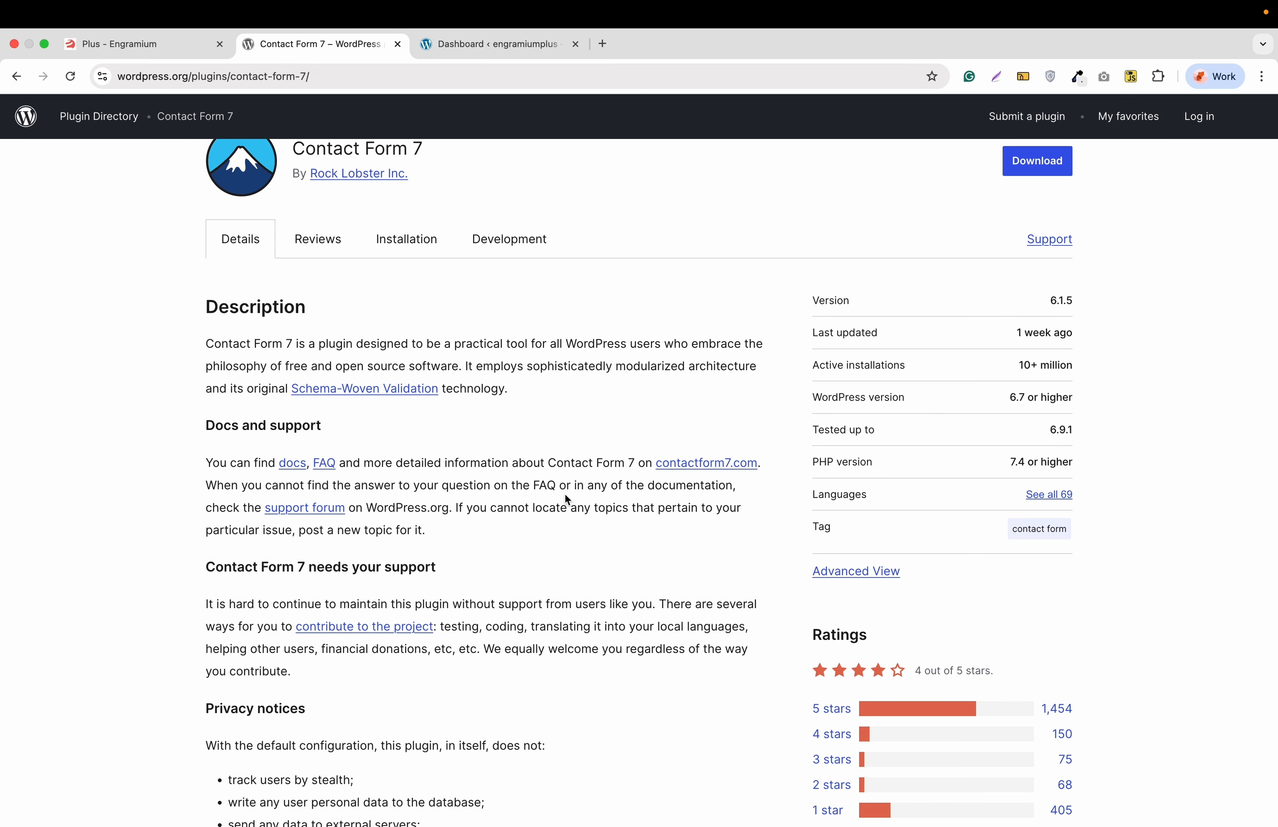
pyautogui.scroll(4, 561, 364)
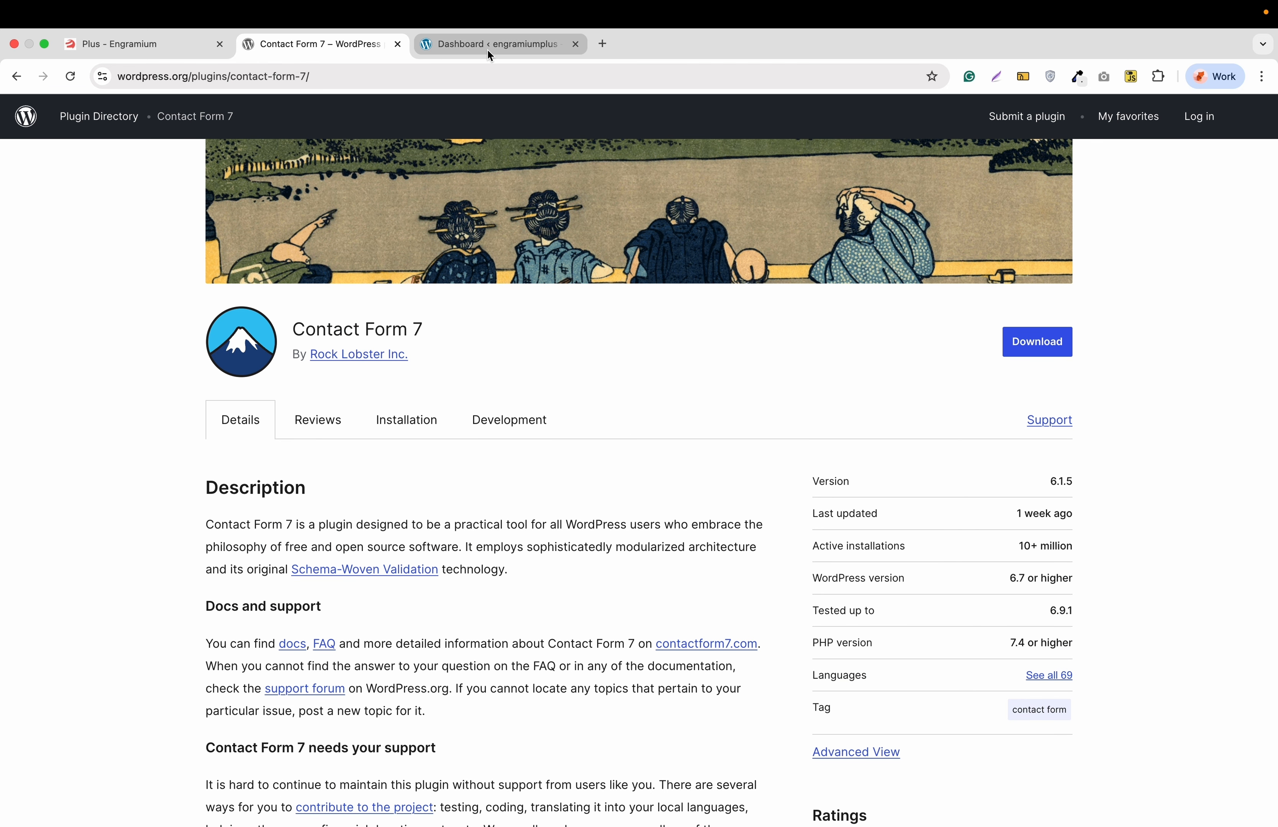
# Step: In the engramiumplus site's WordPress dashboard, install Contact Form 7 from the popular plugins and activate it
pyautogui.click(487, 49)
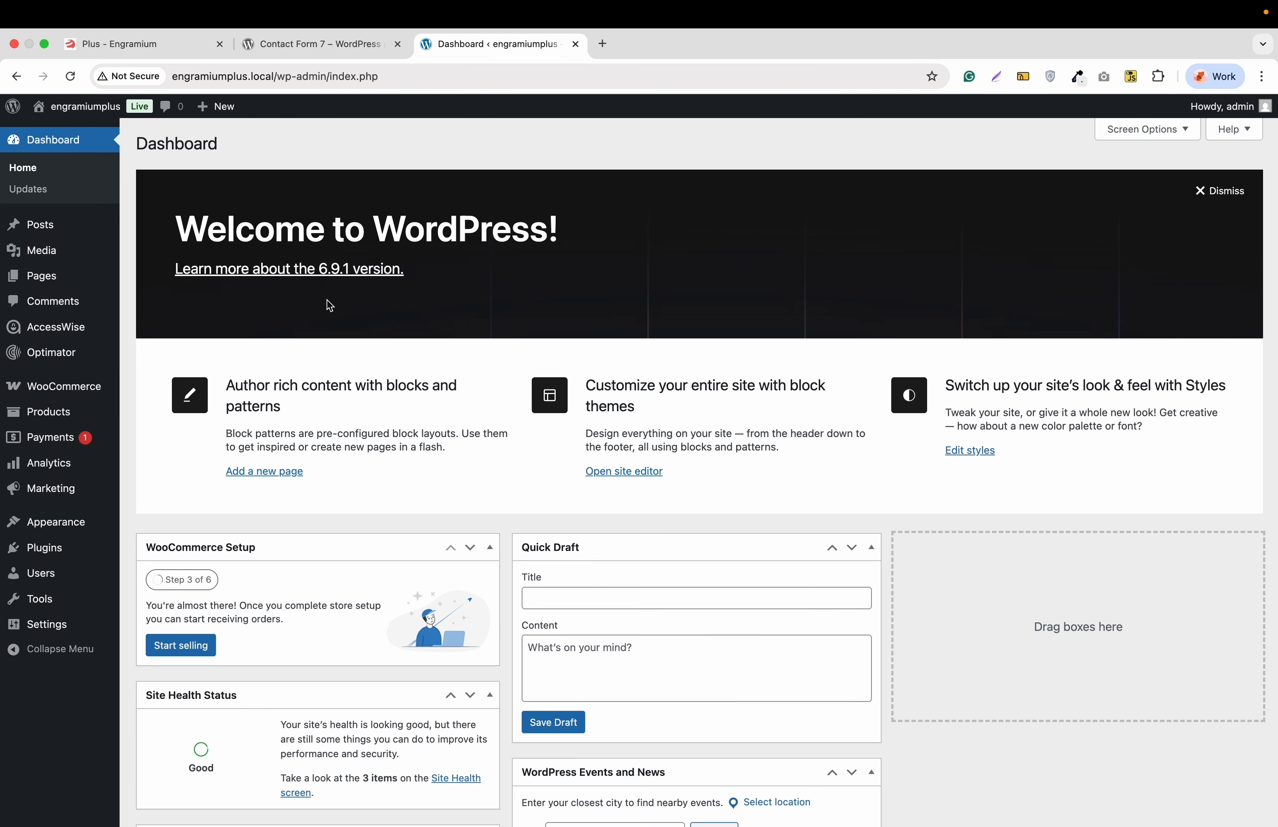
pyautogui.moveTo(48, 547)
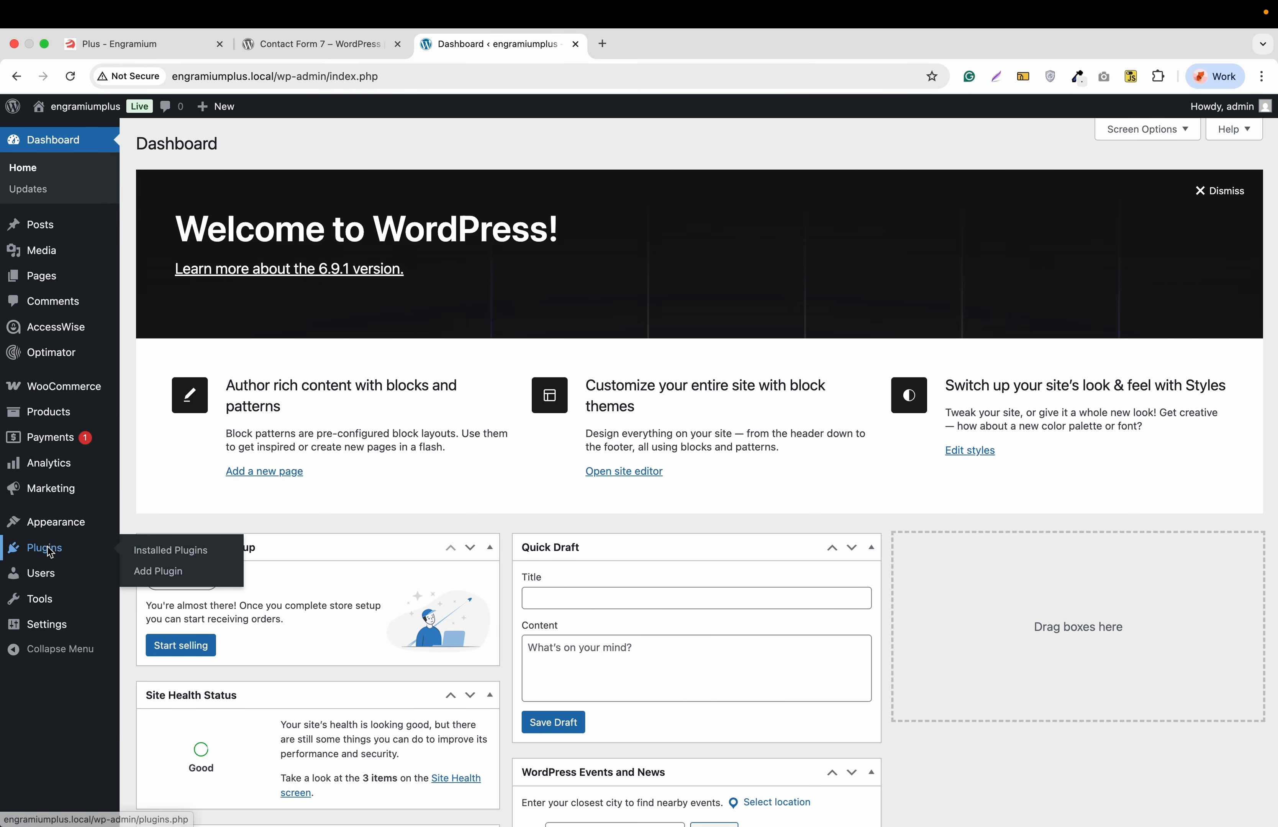
pyautogui.click(157, 579)
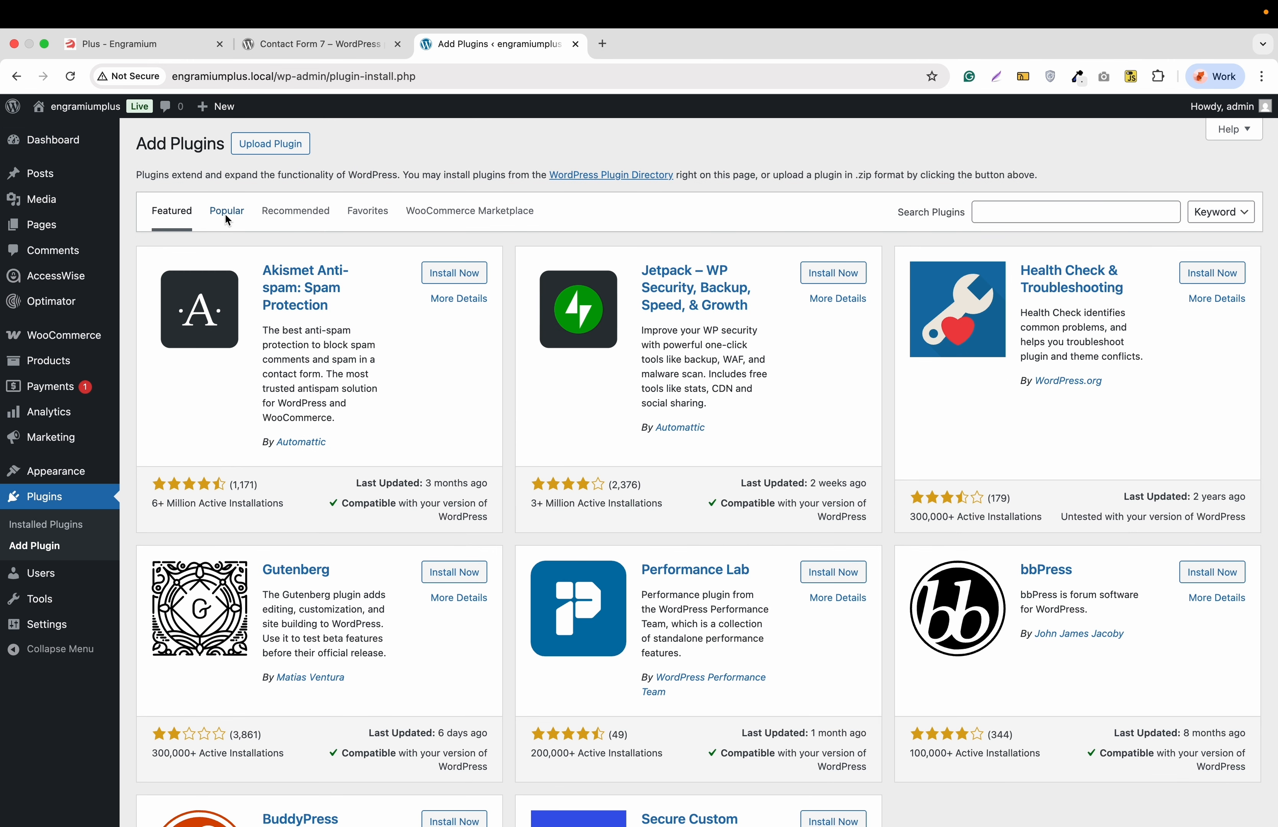
pyautogui.click(227, 214)
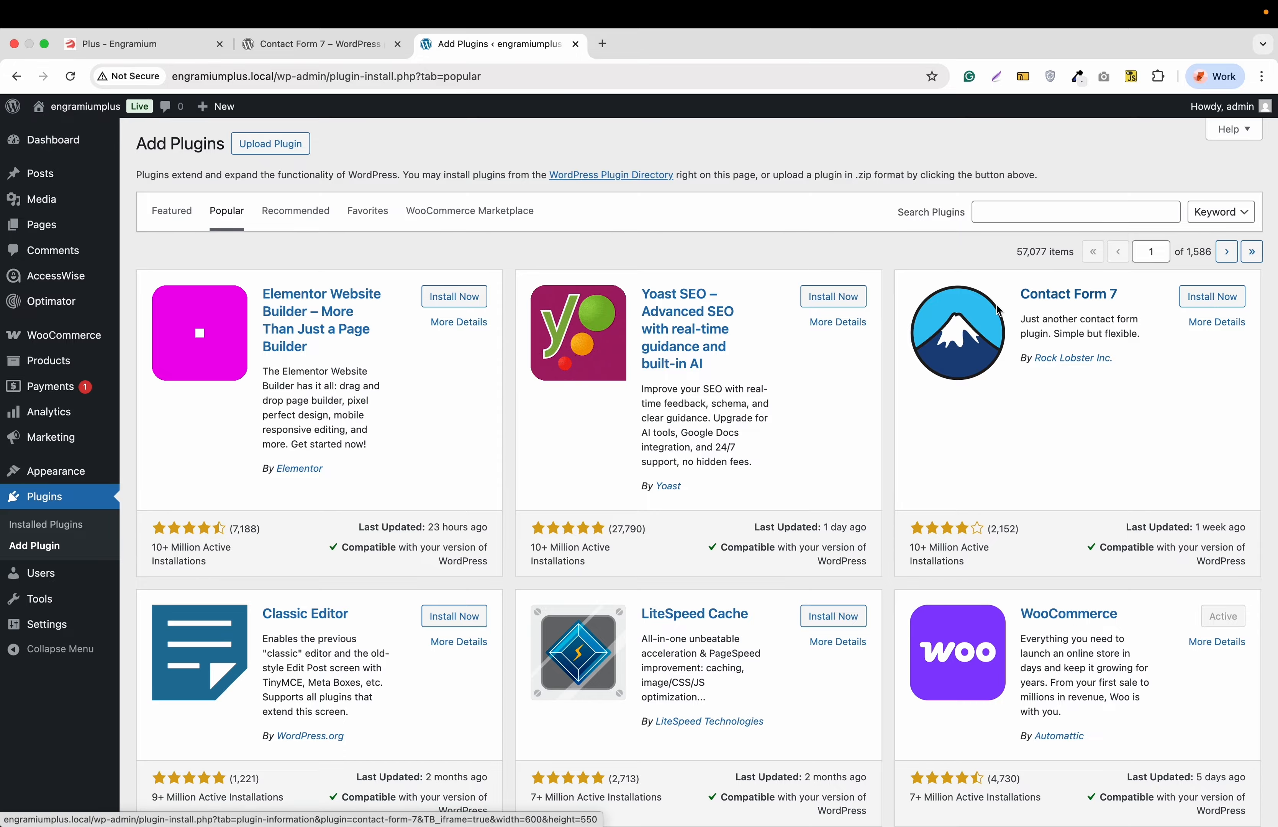
pyautogui.click(1198, 299)
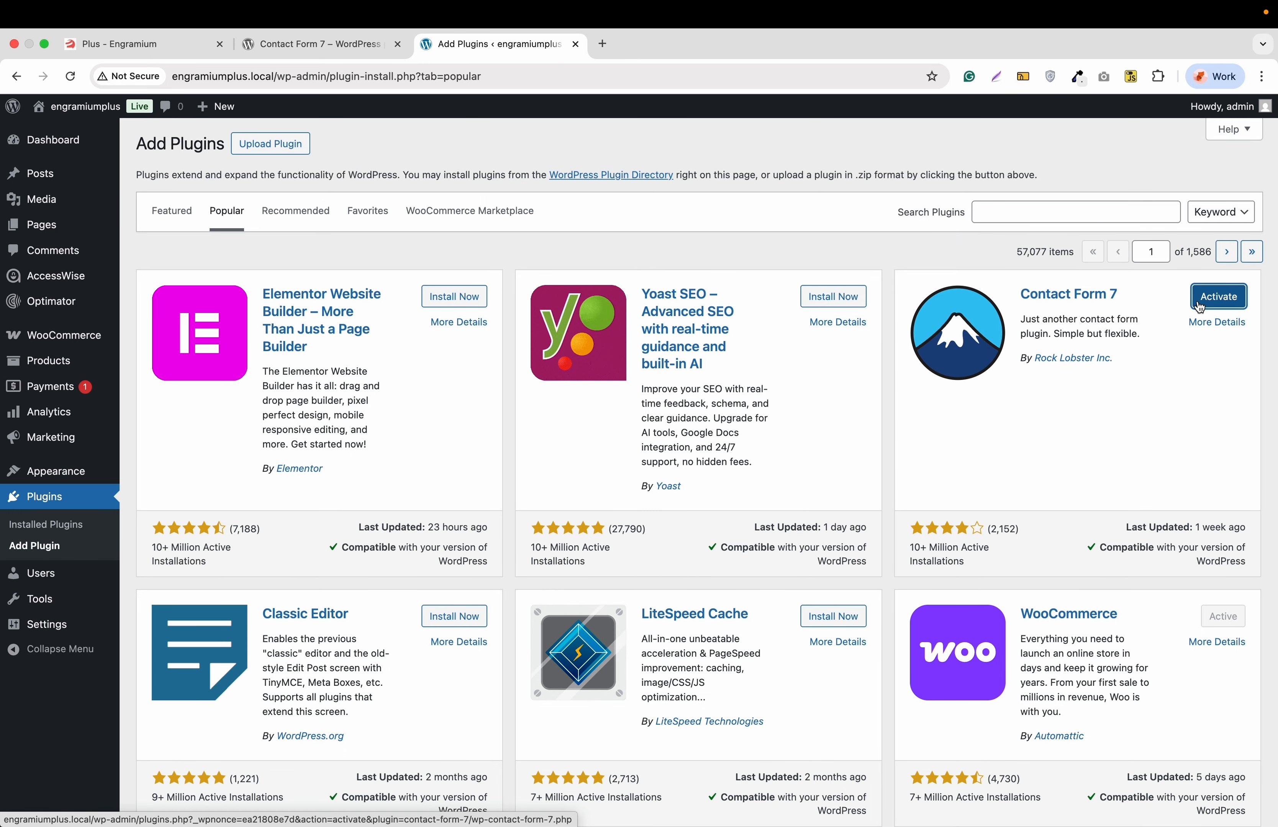
pyautogui.click(1223, 304)
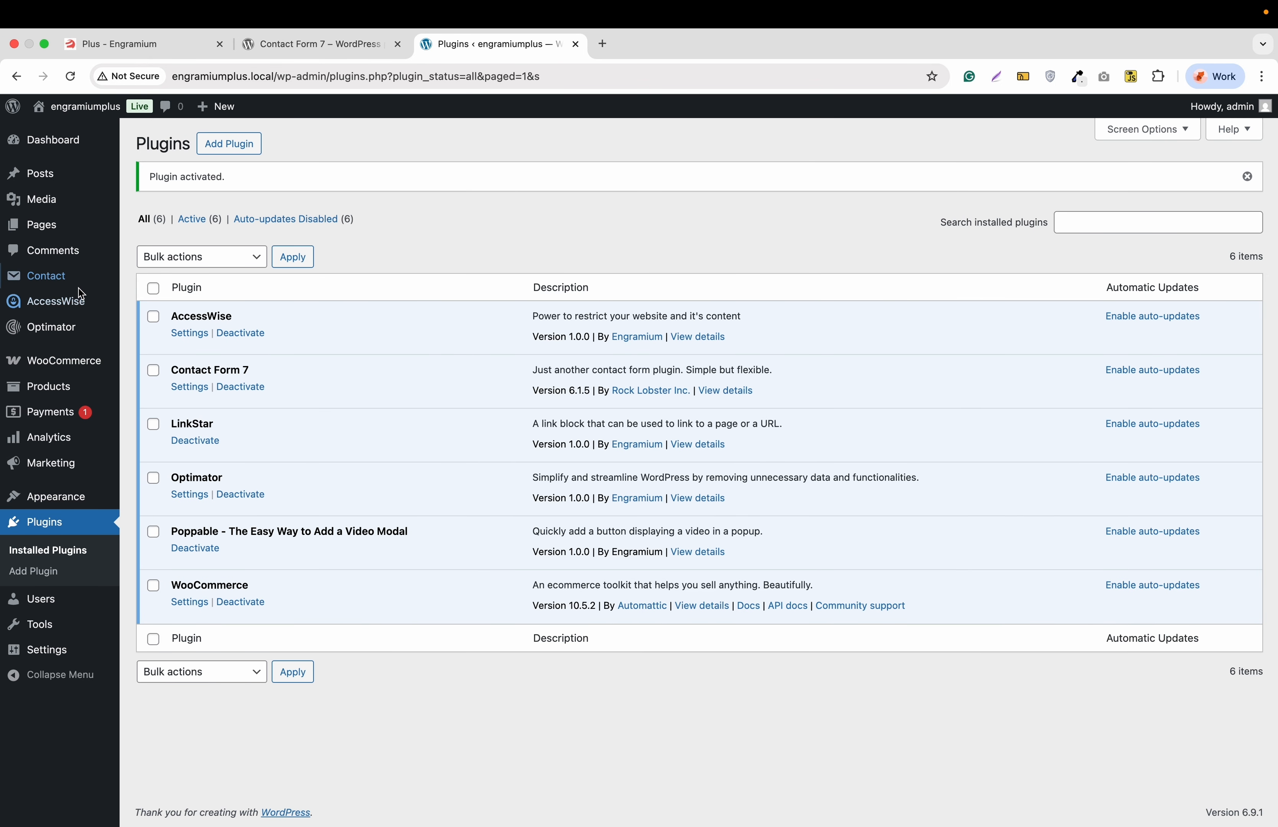
# Step: Open the default contact form for editing, rename it "Contact form simple" and save it
pyautogui.moveTo(67, 283)
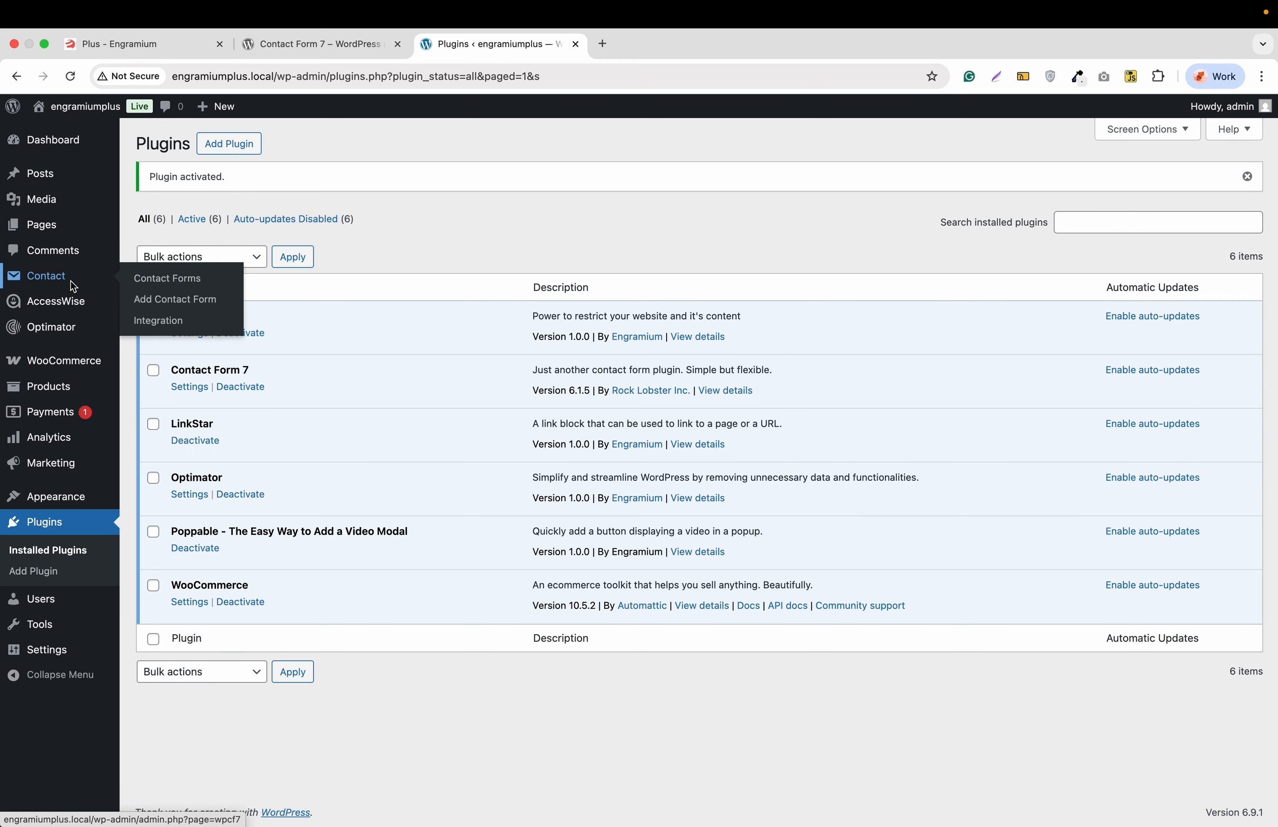
pyautogui.click(65, 282)
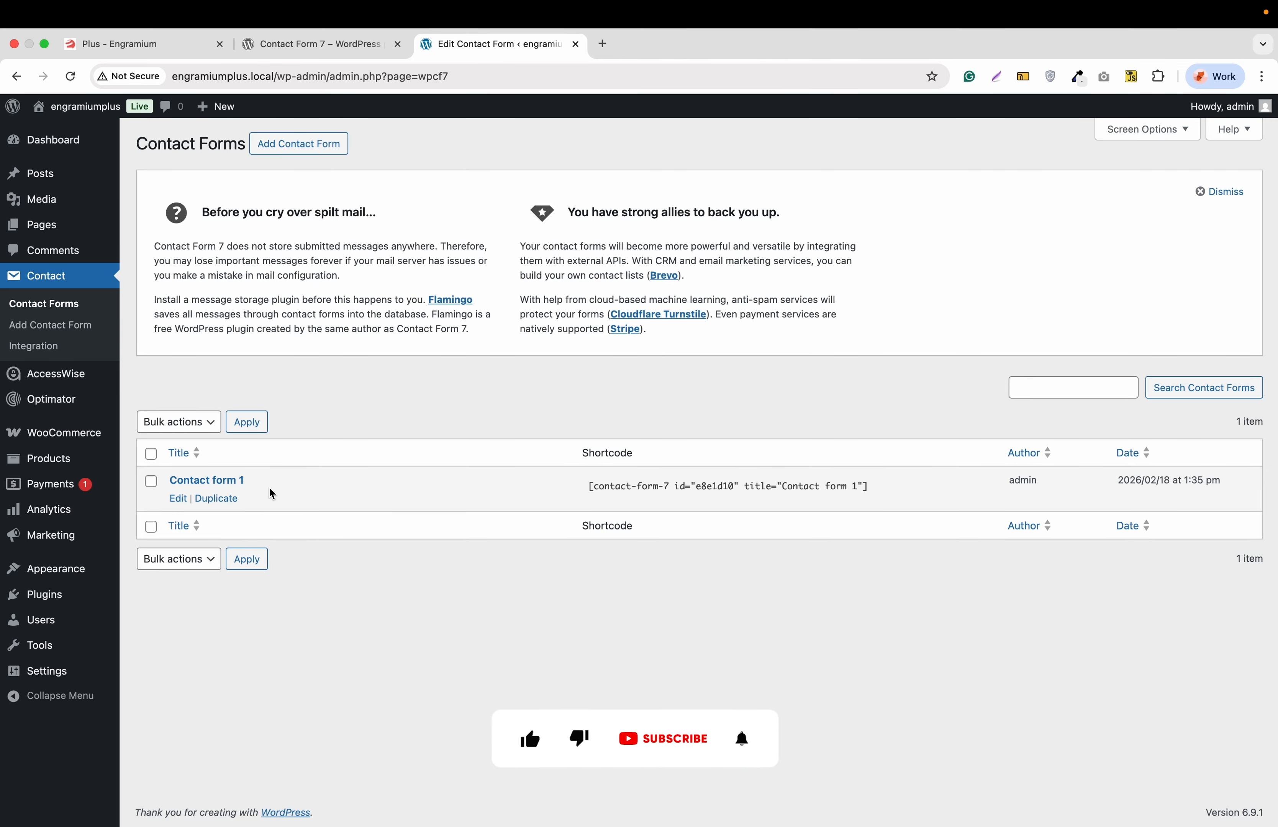
pyautogui.click(181, 499)
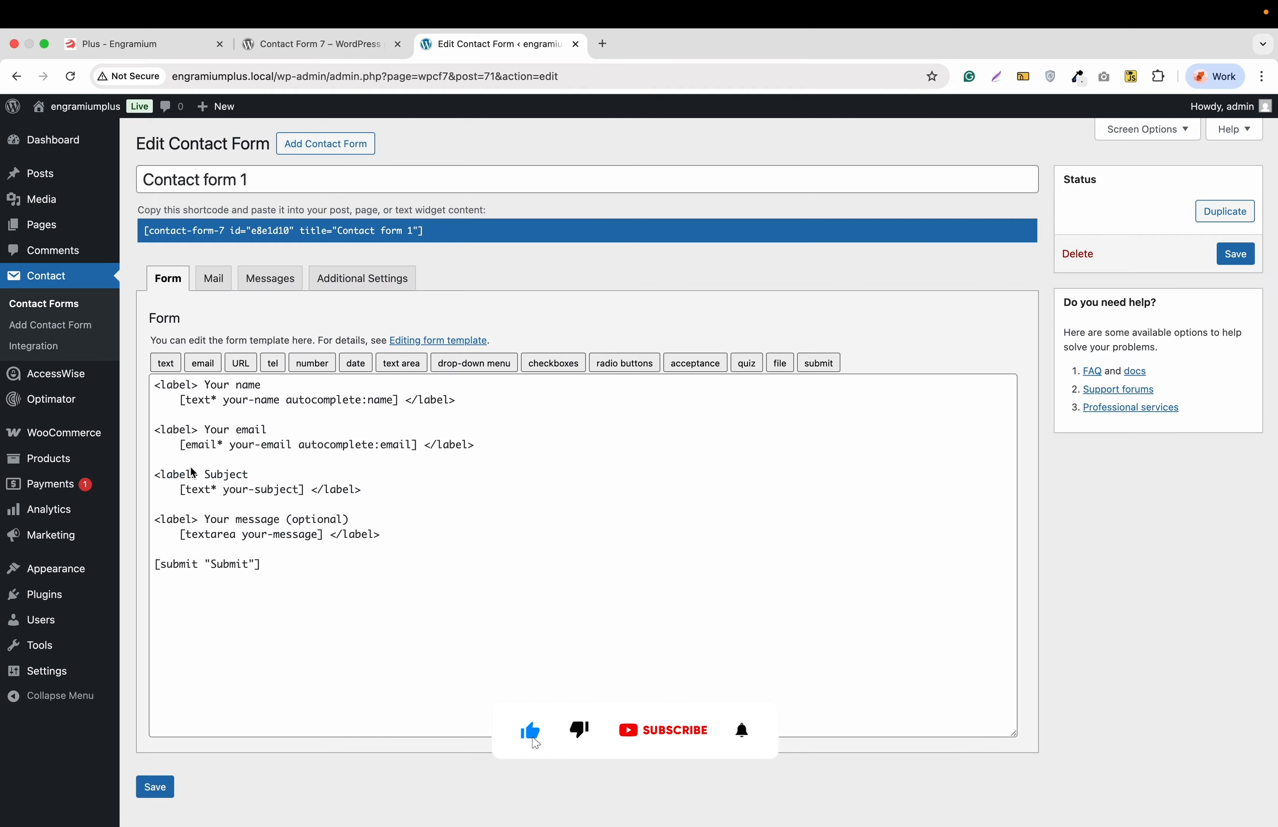
pyautogui.click(262, 184)
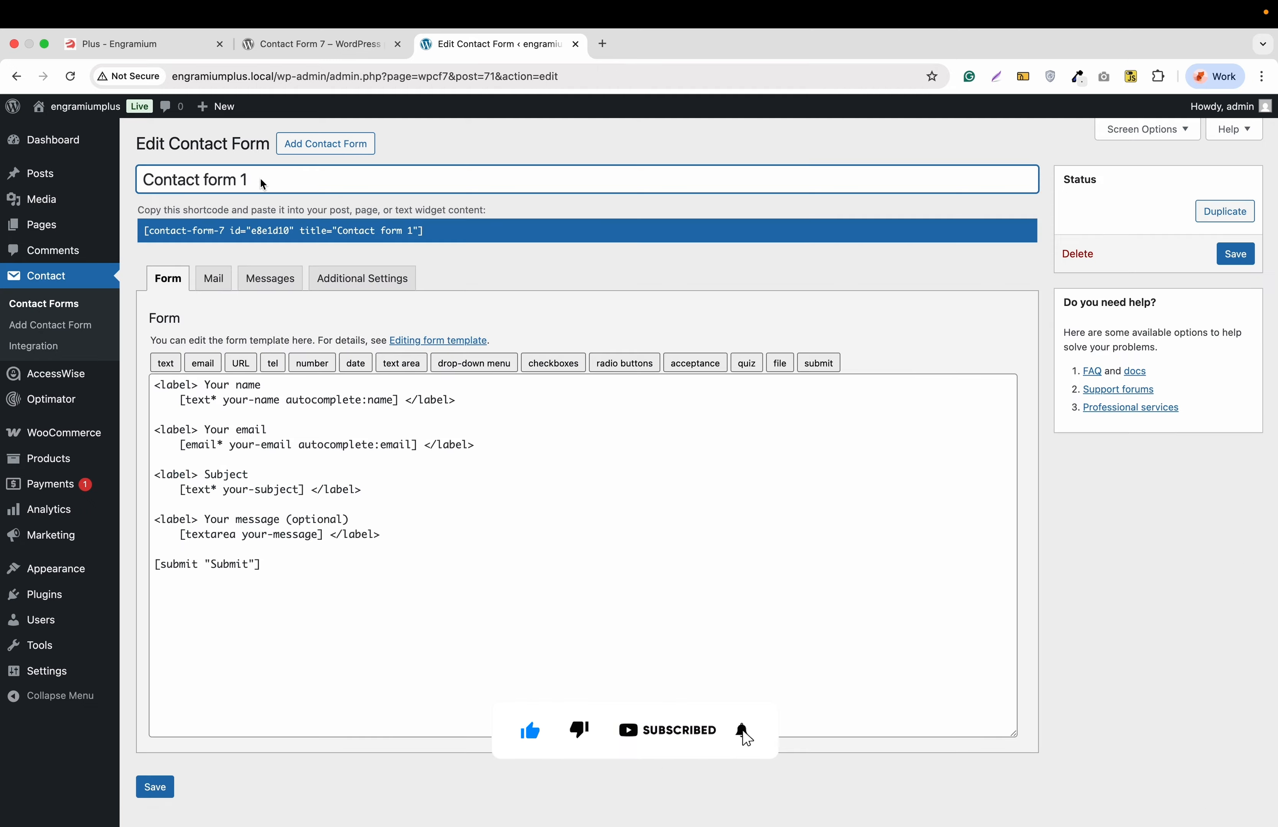
pyautogui.press('BackSpace')
pyautogui.write('simple')
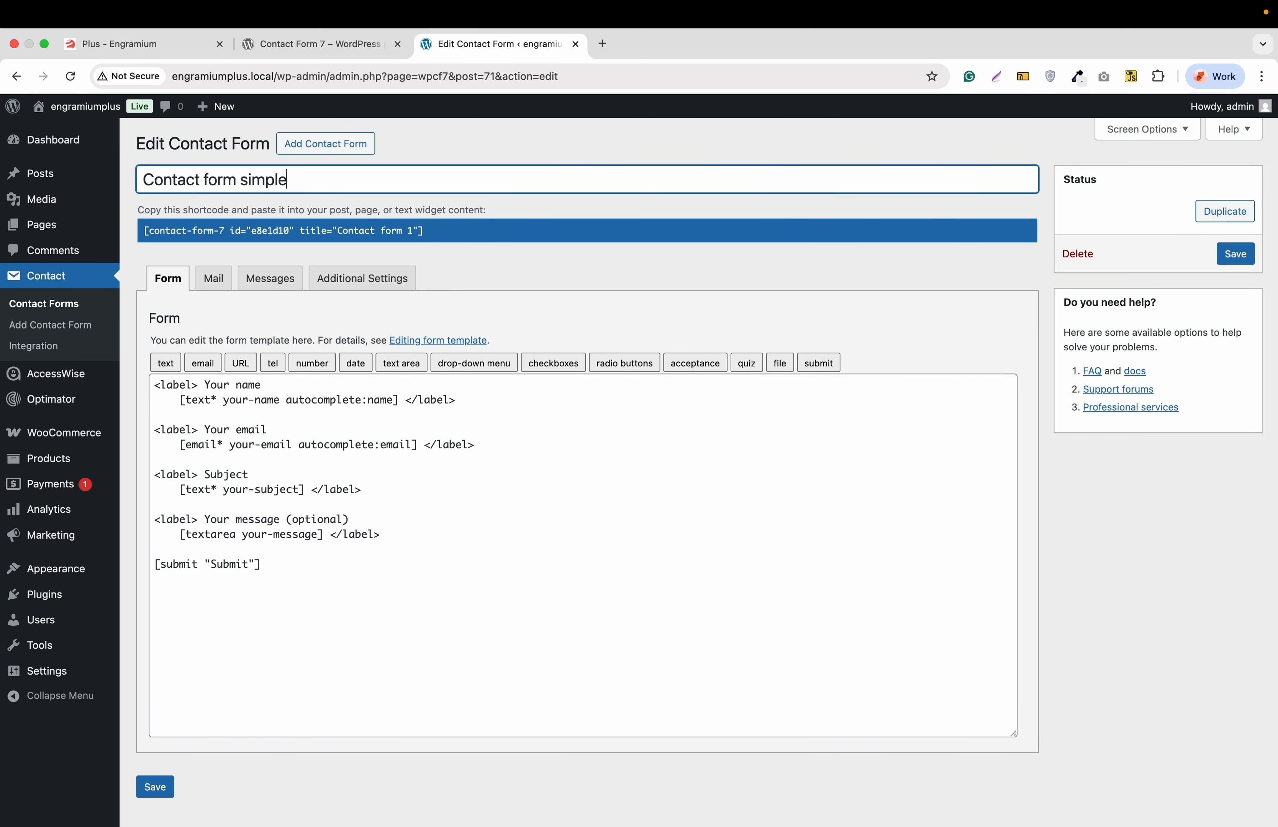
pyautogui.click(1231, 255)
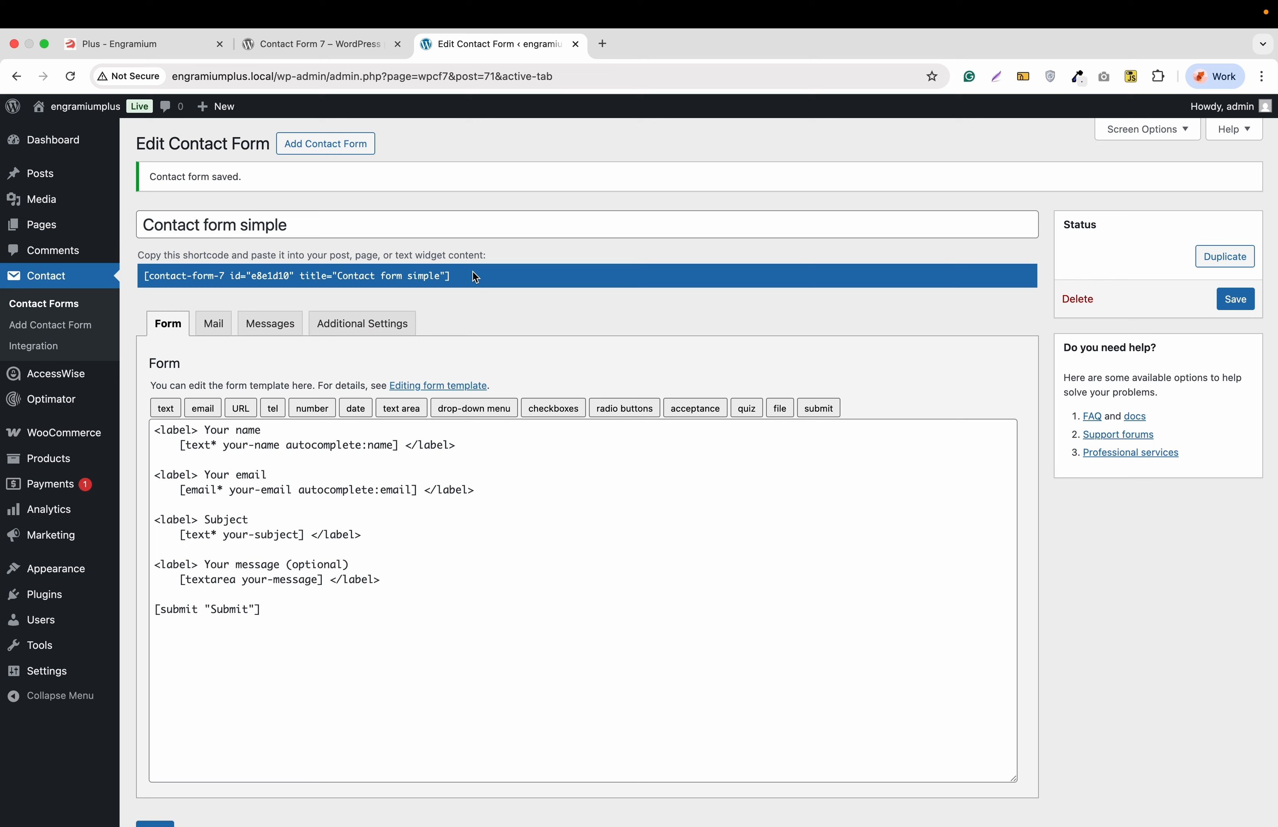
# Step: Reopen "Contact form simple" from the contact forms list, review its form template and save it
pyautogui.click(34, 306)
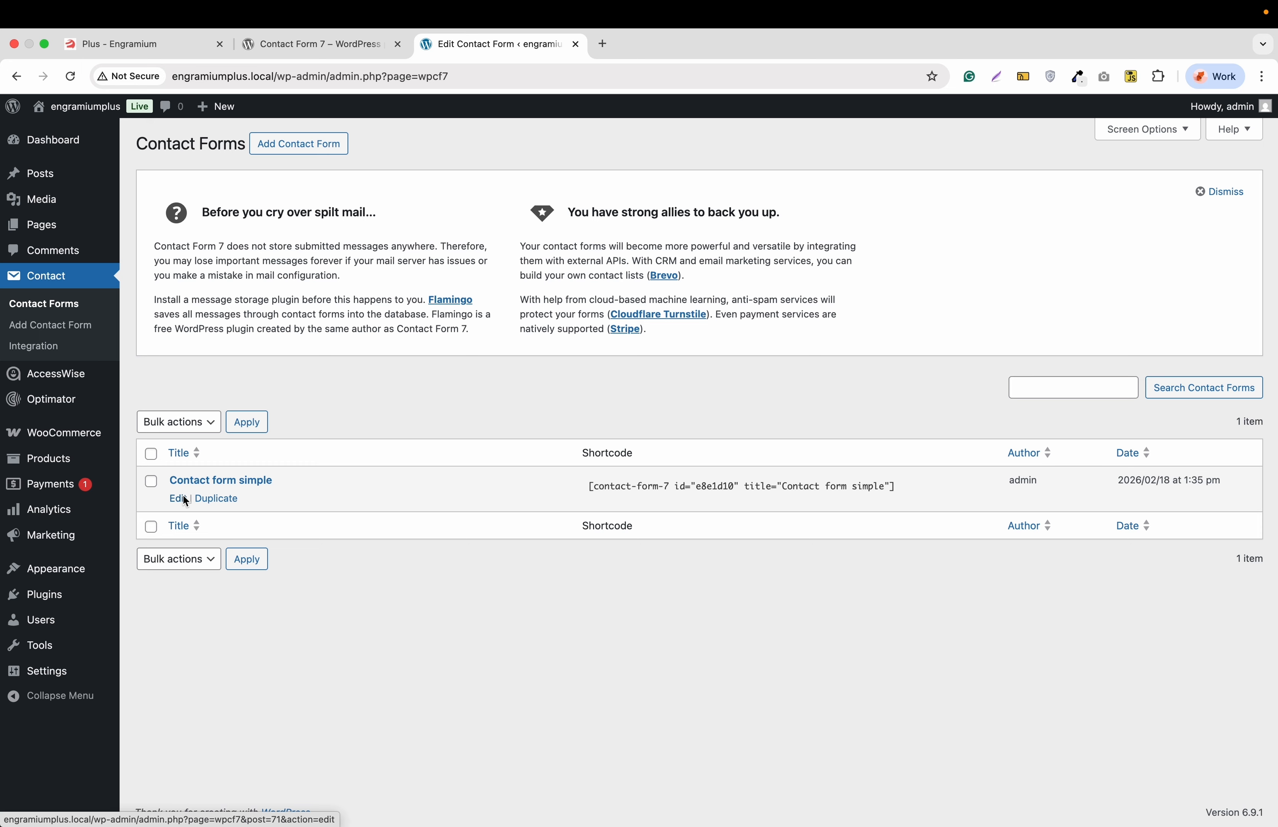
pyautogui.click(183, 497)
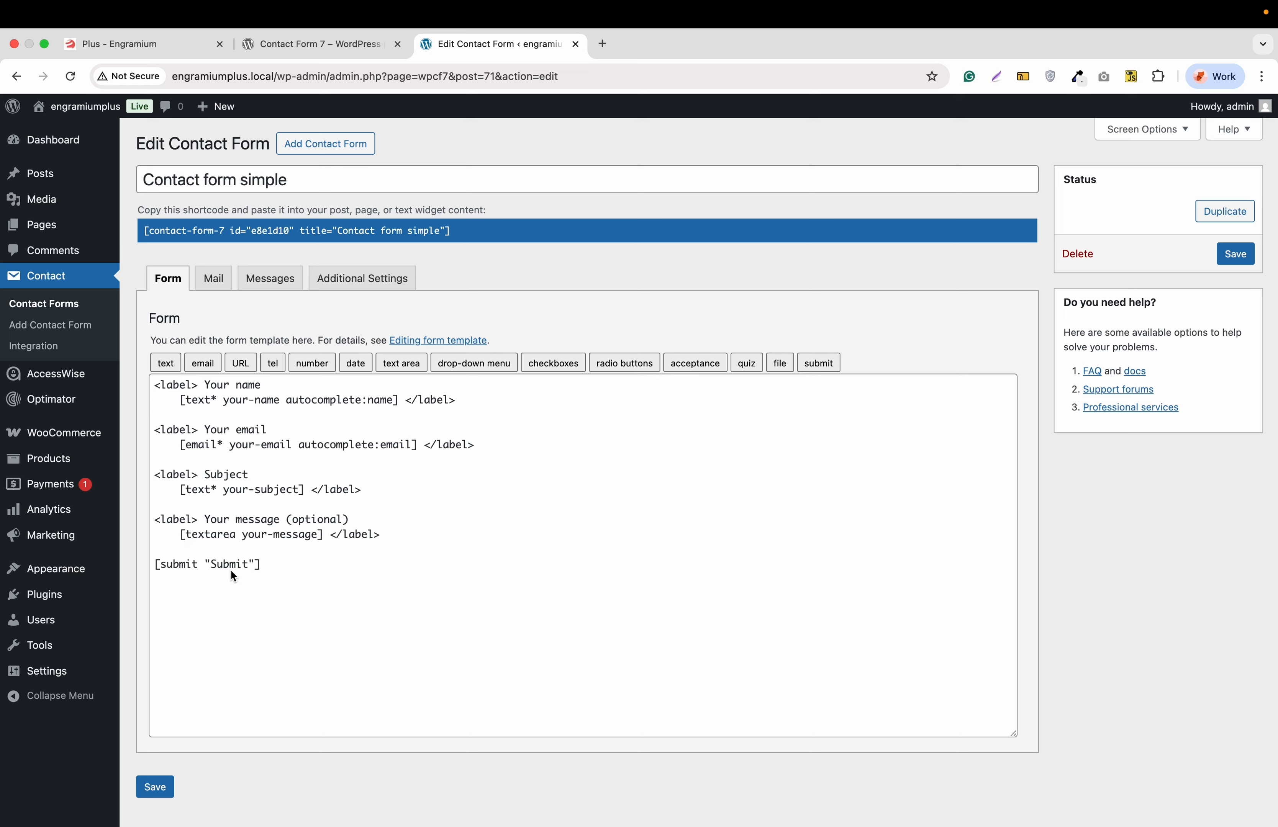
pyautogui.click(161, 787)
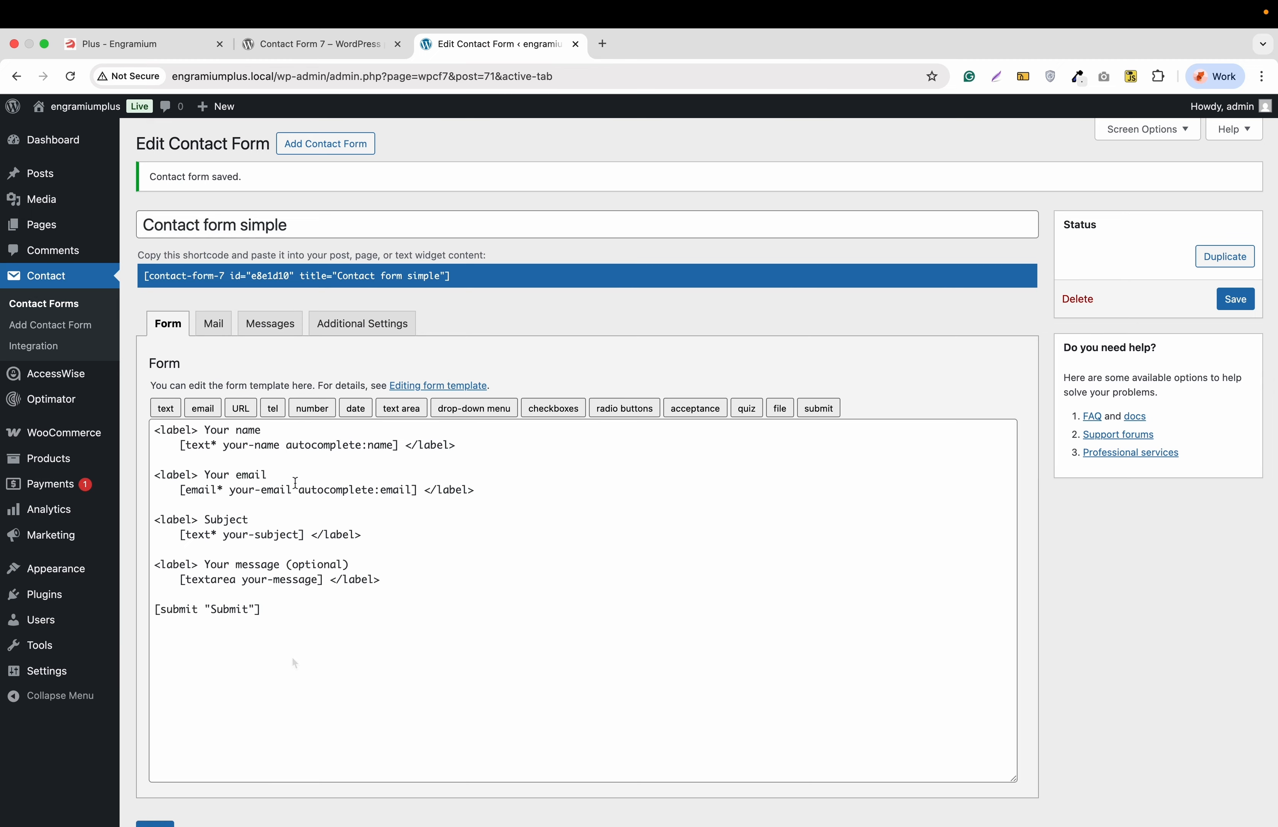
# Step: Create a new page in the site's dashboard and title it "Contact Us"
pyautogui.moveTo(51, 229)
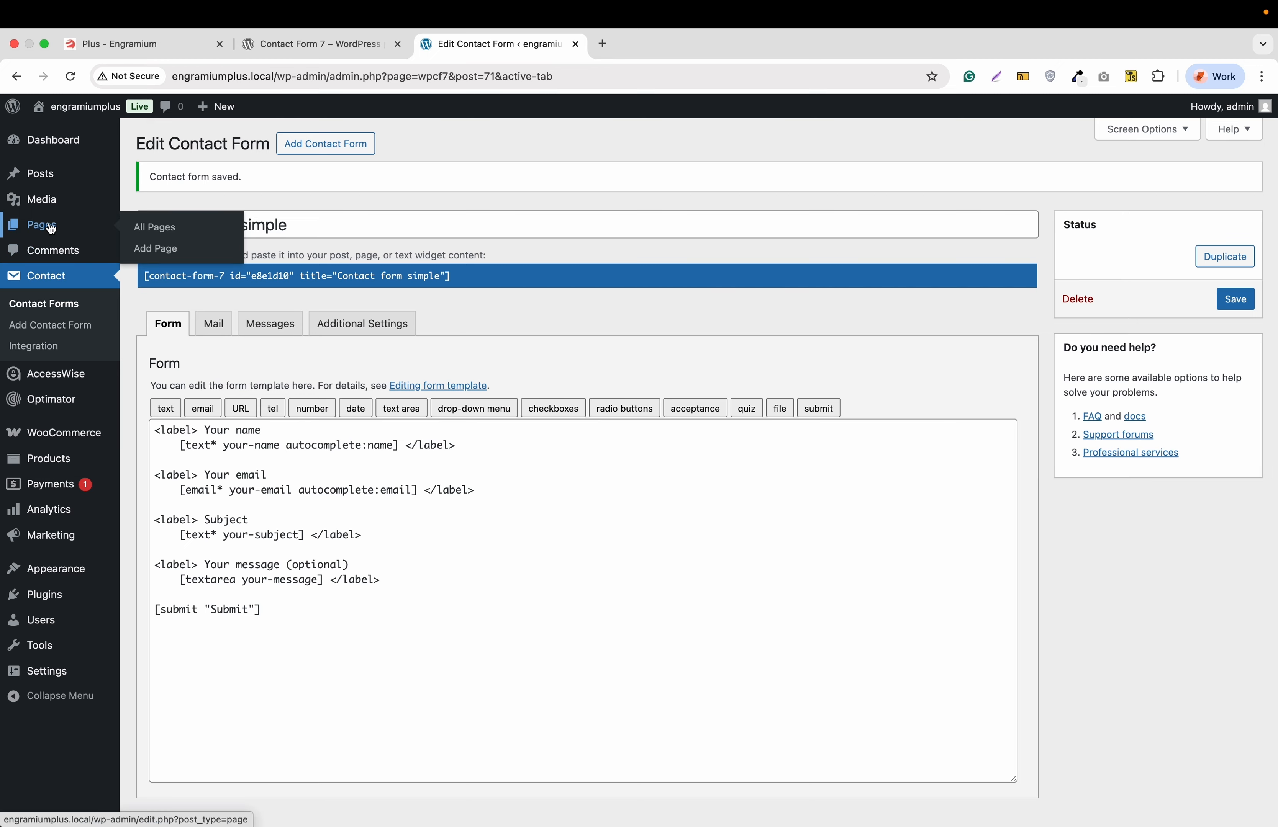
pyautogui.click(145, 228)
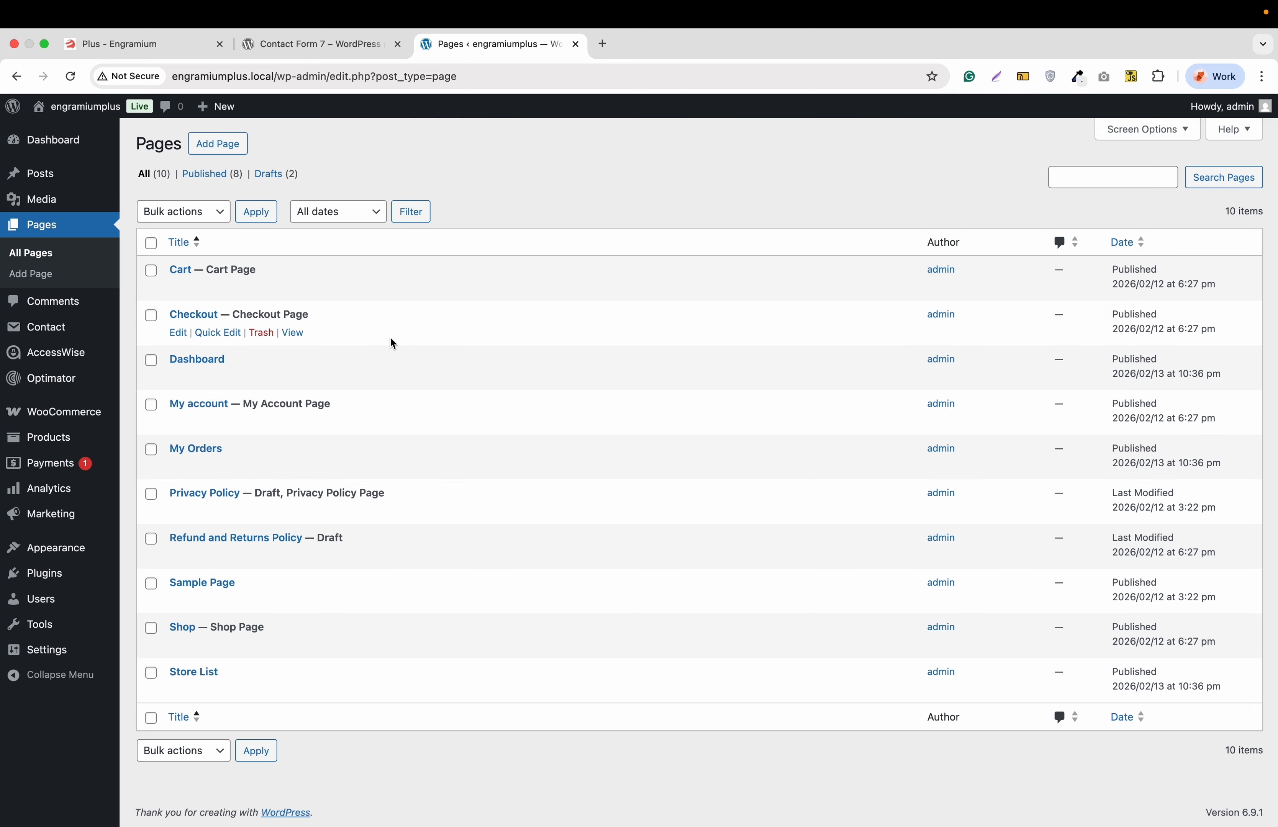
pyautogui.click(235, 152)
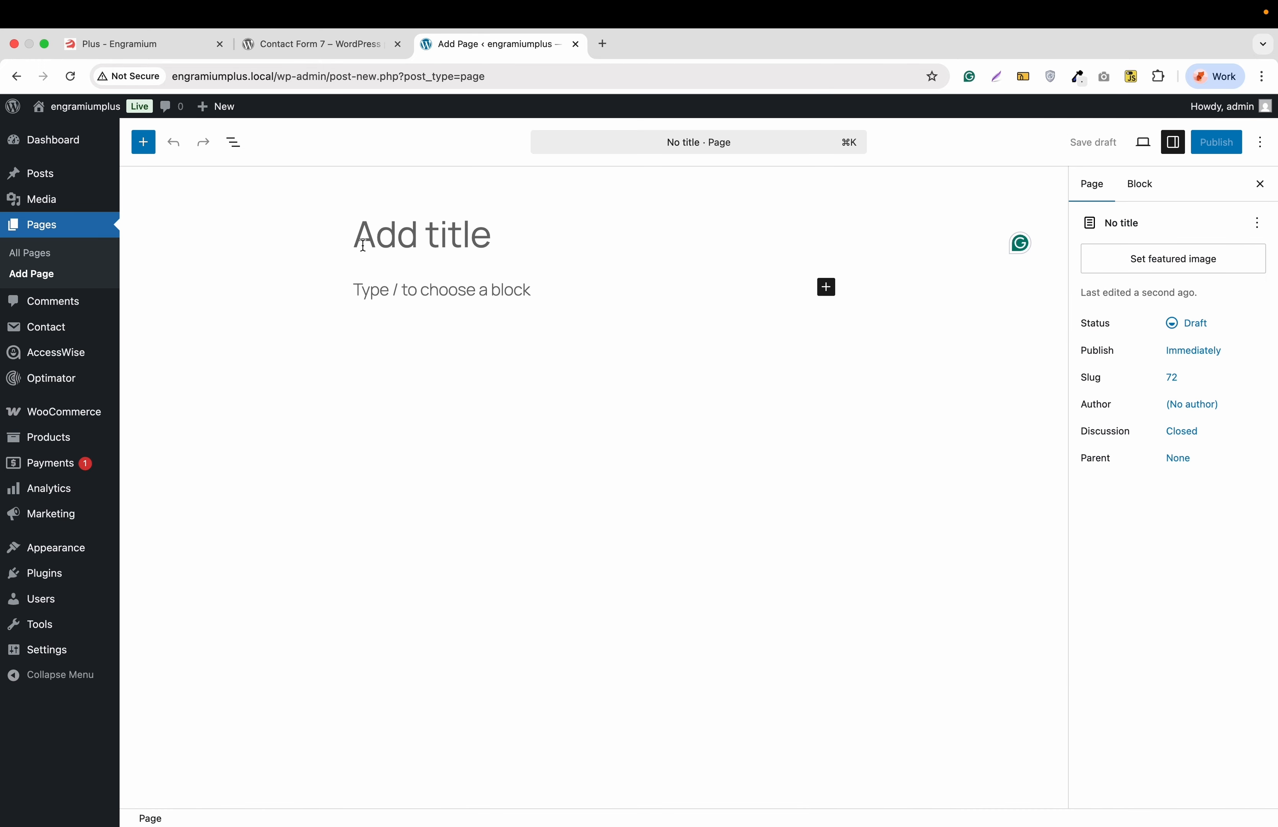
pyautogui.write('Con')
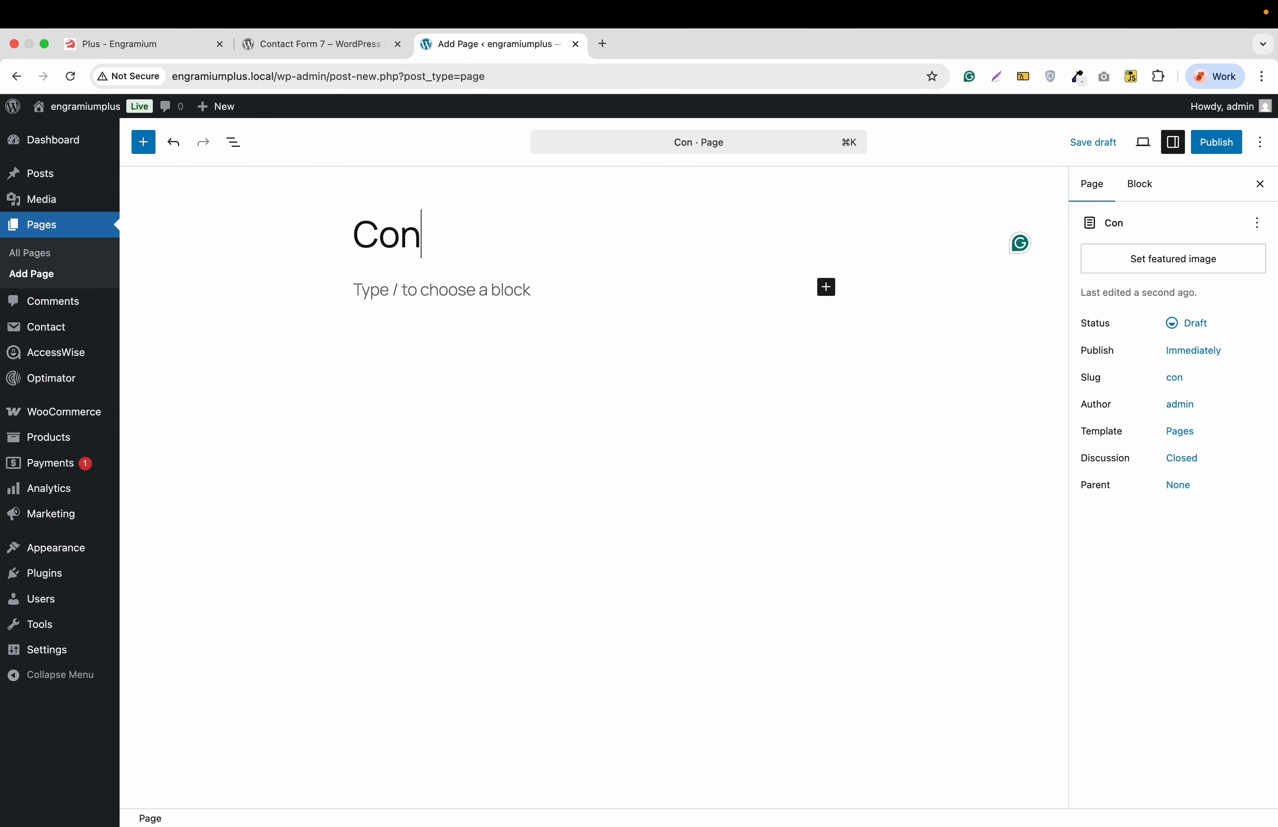
pyautogui.write('tact Us')
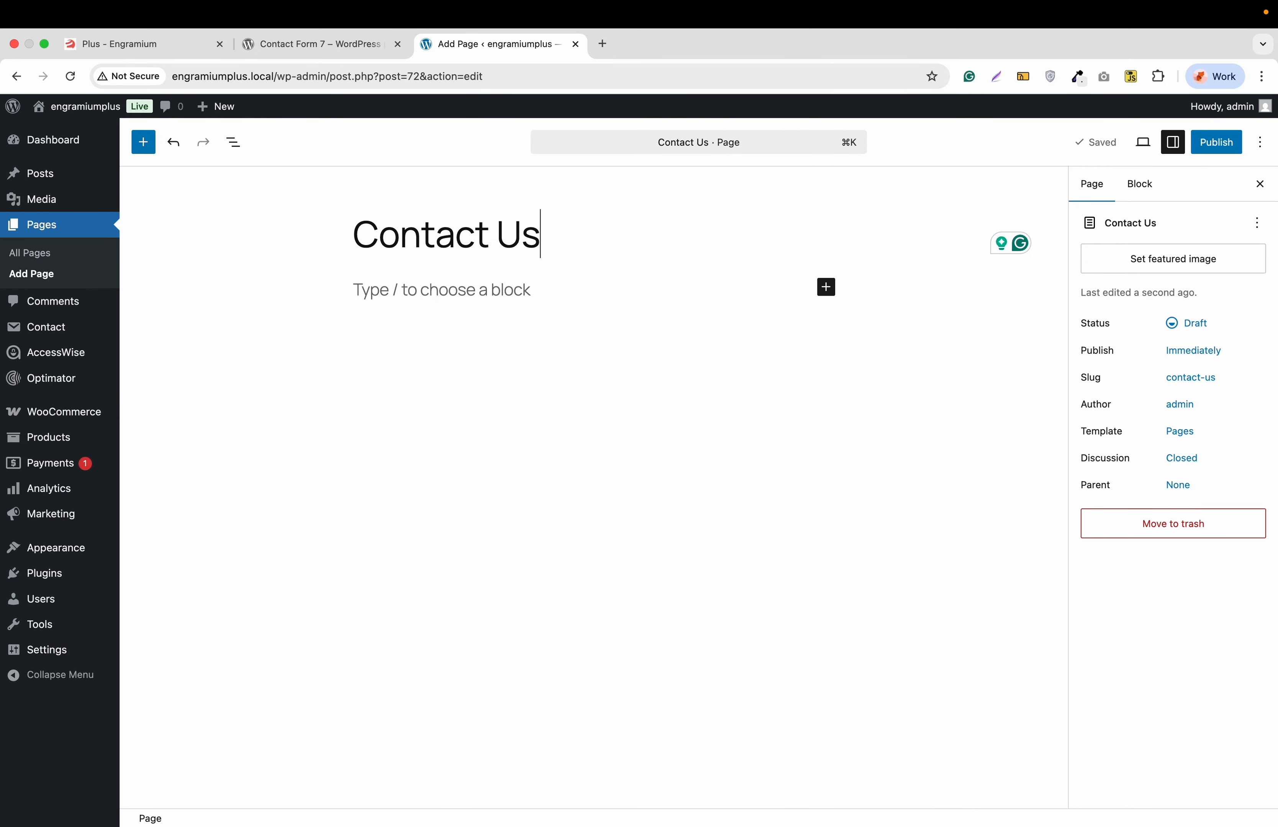
# Step: Add a Contact Form 7 block to the Contact Us page and choose "Contact form simple" as its form
pyautogui.click(827, 288)
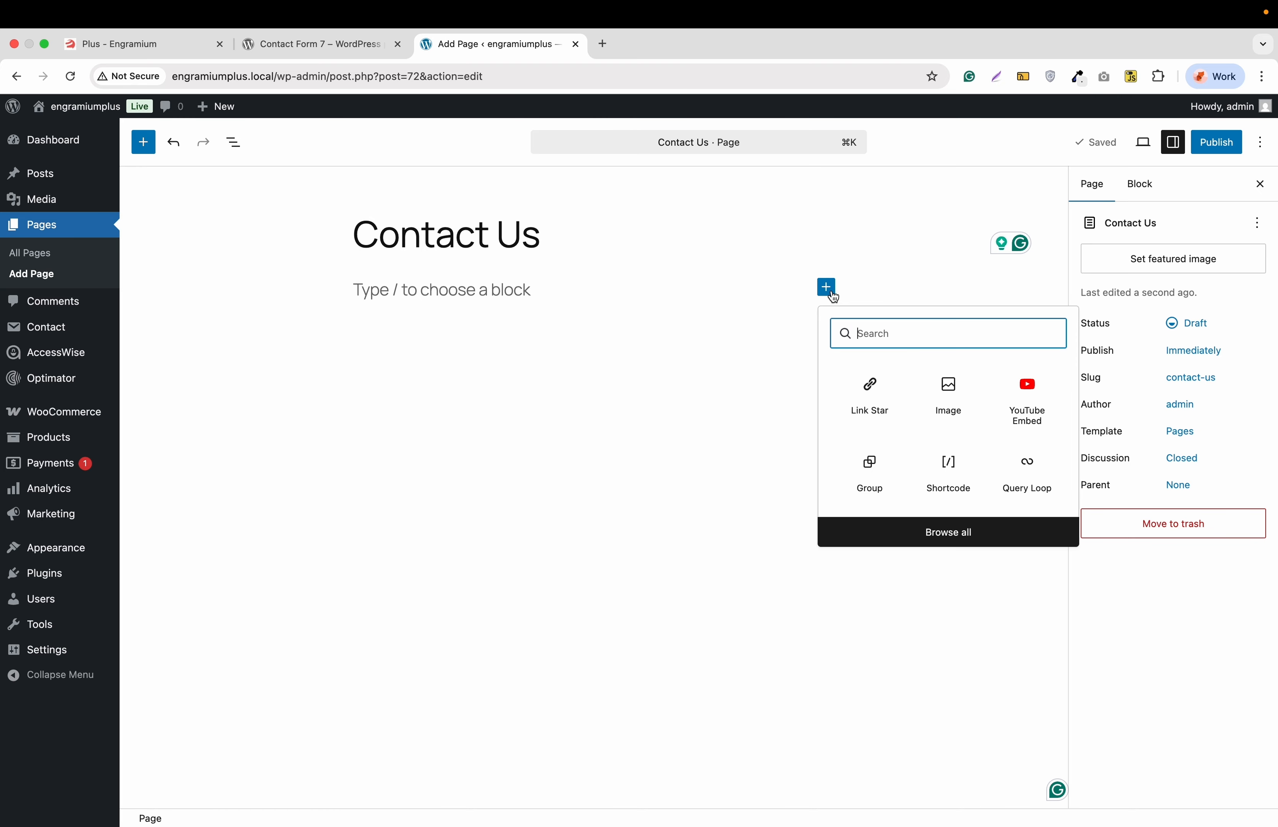
pyautogui.write('contact')
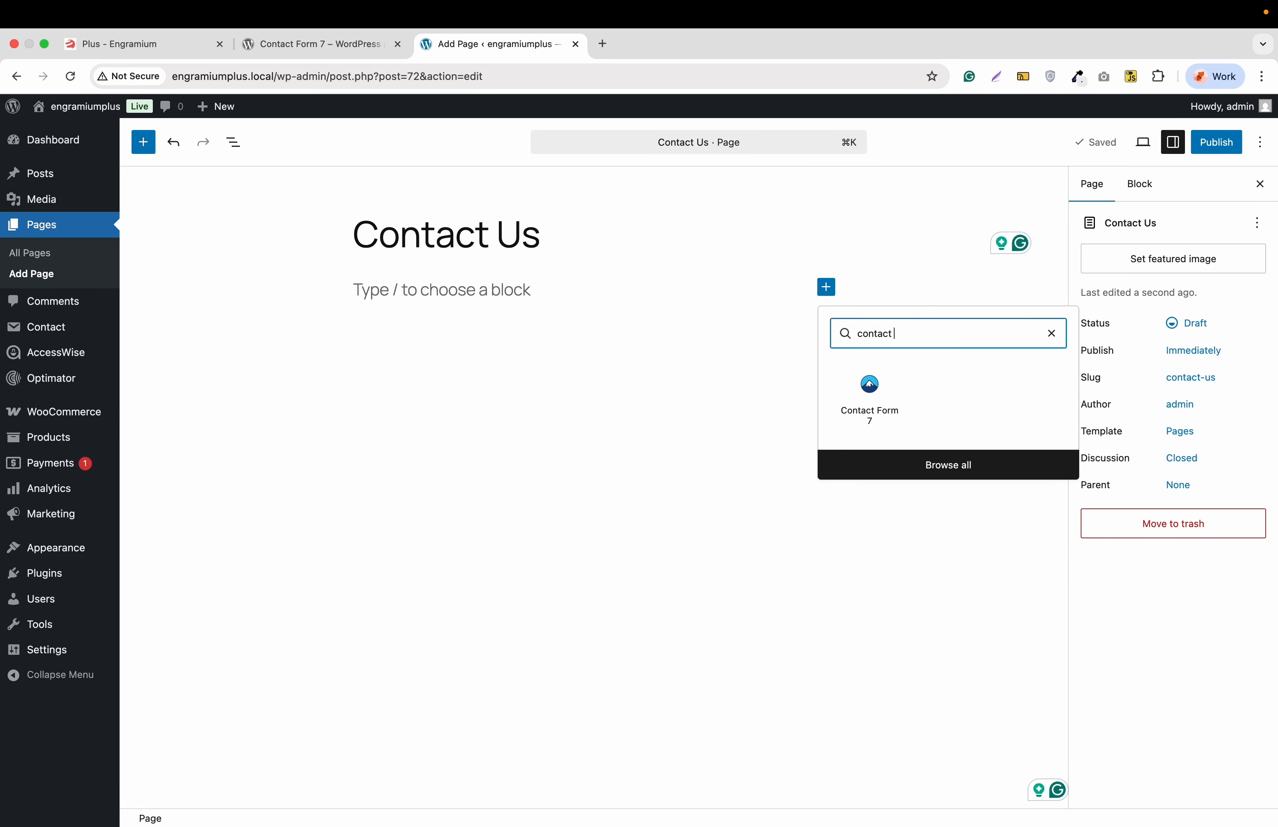
pyautogui.click(869, 388)
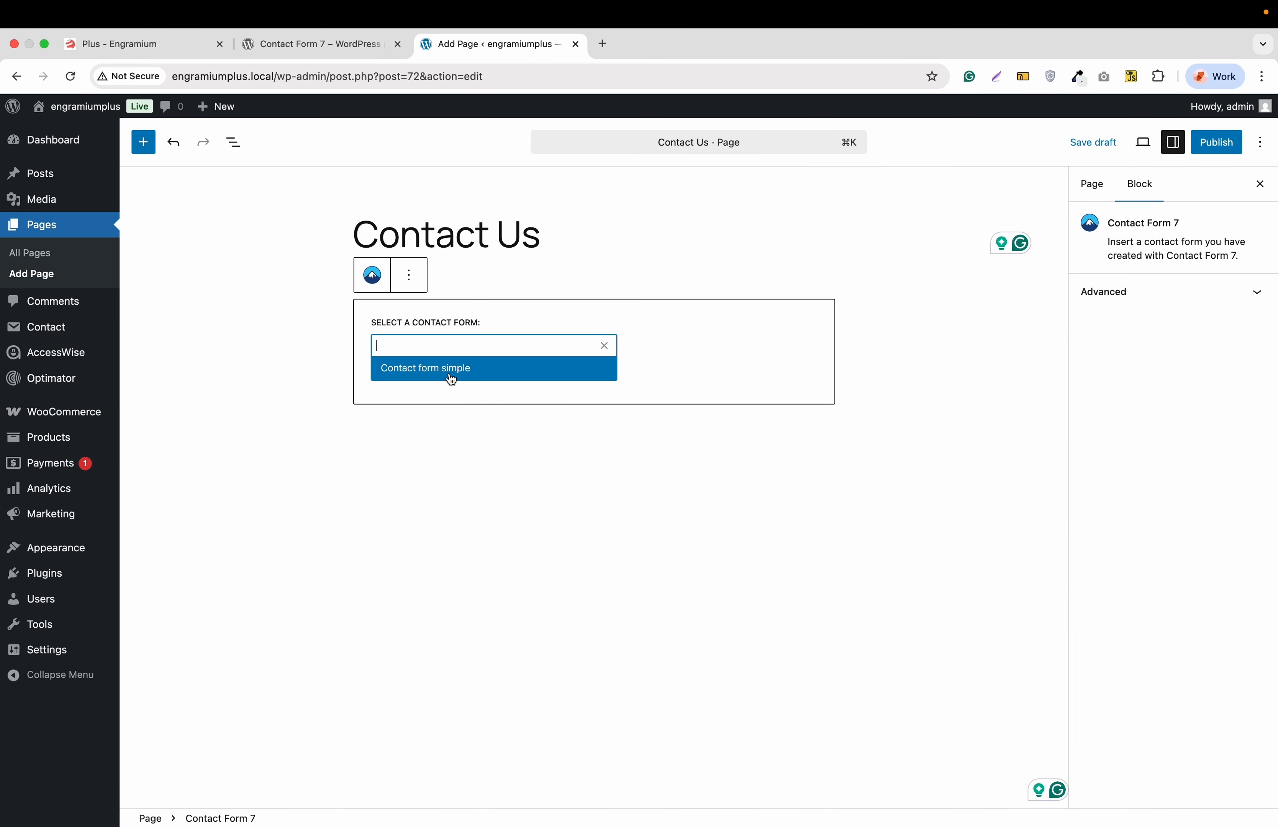
pyautogui.click(404, 373)
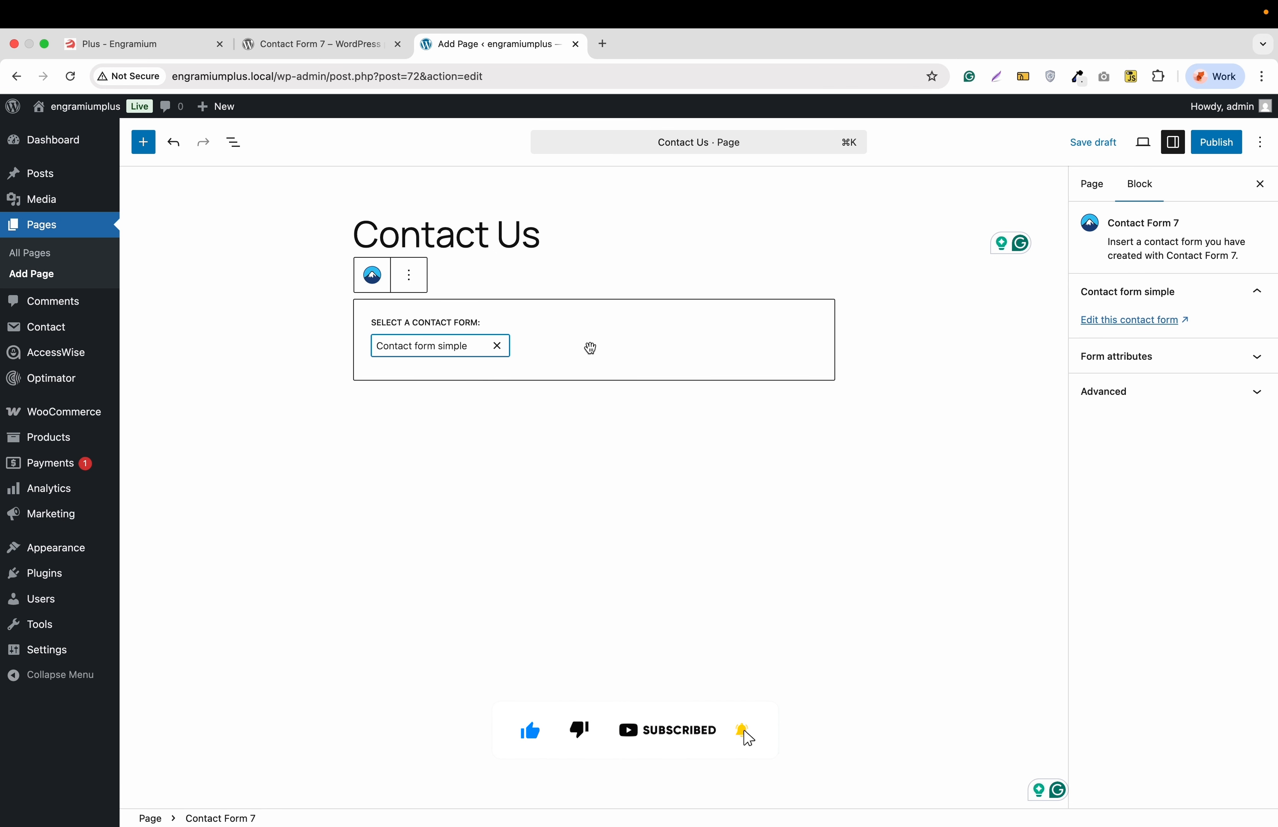
# Step: Publish the Contact Us page and open the live page in a new browser tab
pyautogui.click(1213, 150)
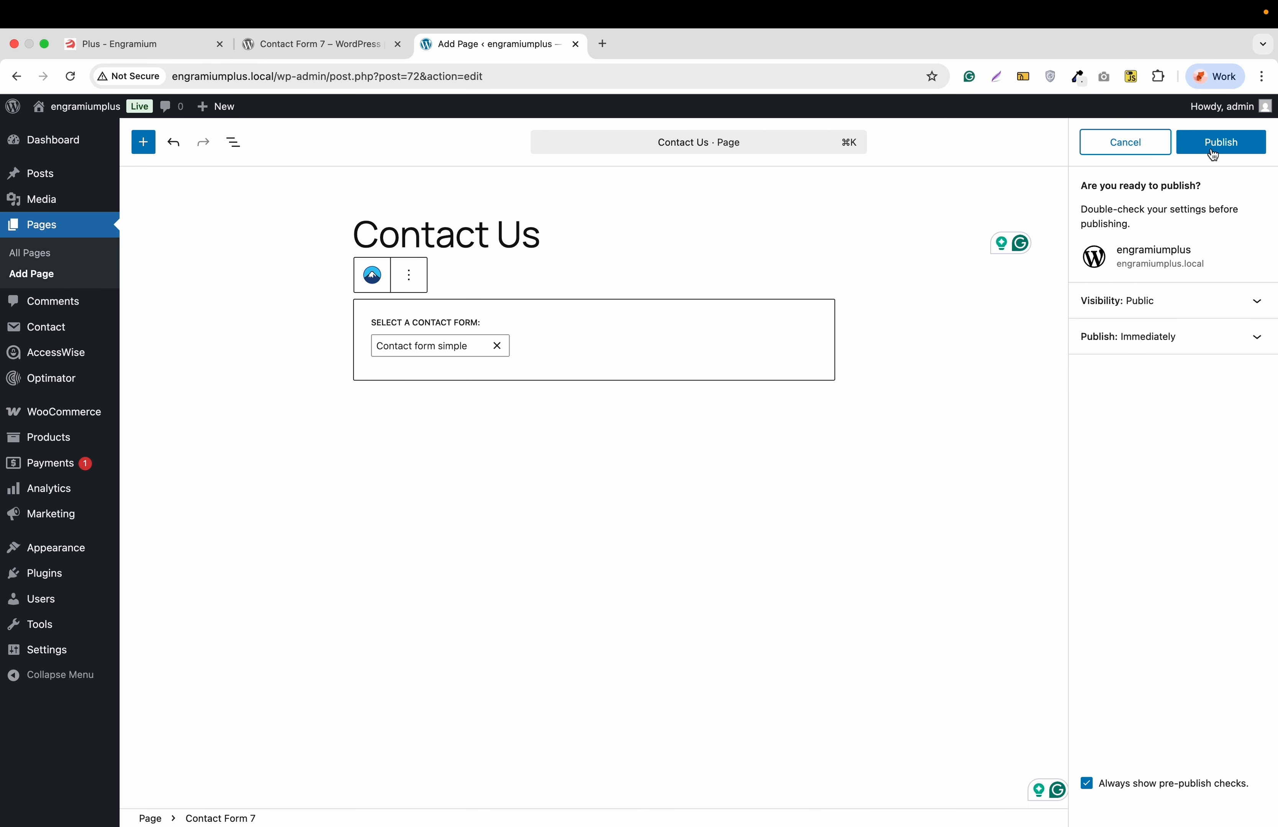
pyautogui.click(1214, 153)
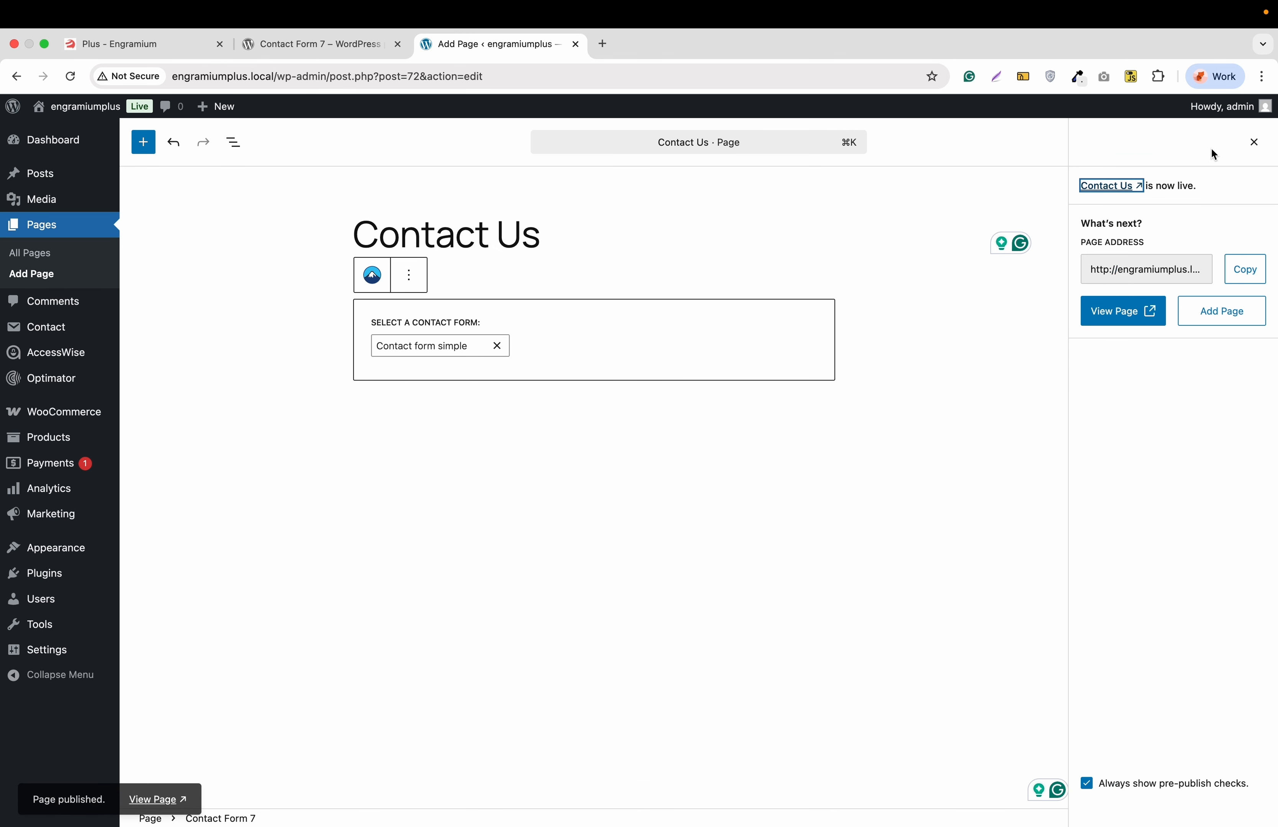
pyautogui.rightClick(156, 800)
pyautogui.click(251, 539)
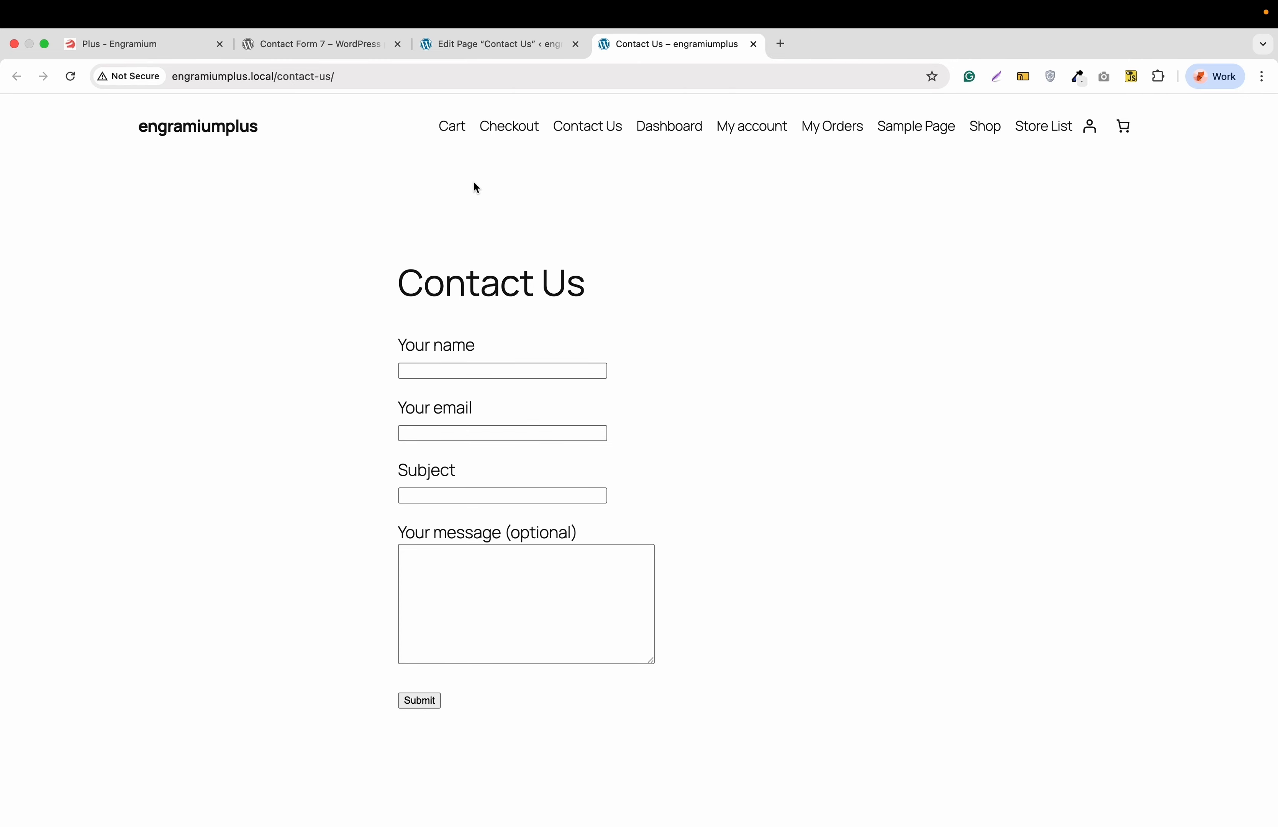
# Step: Return to the WordPress dashboard and open "Contact form simple" for editing from the contact forms list
pyautogui.click(483, 50)
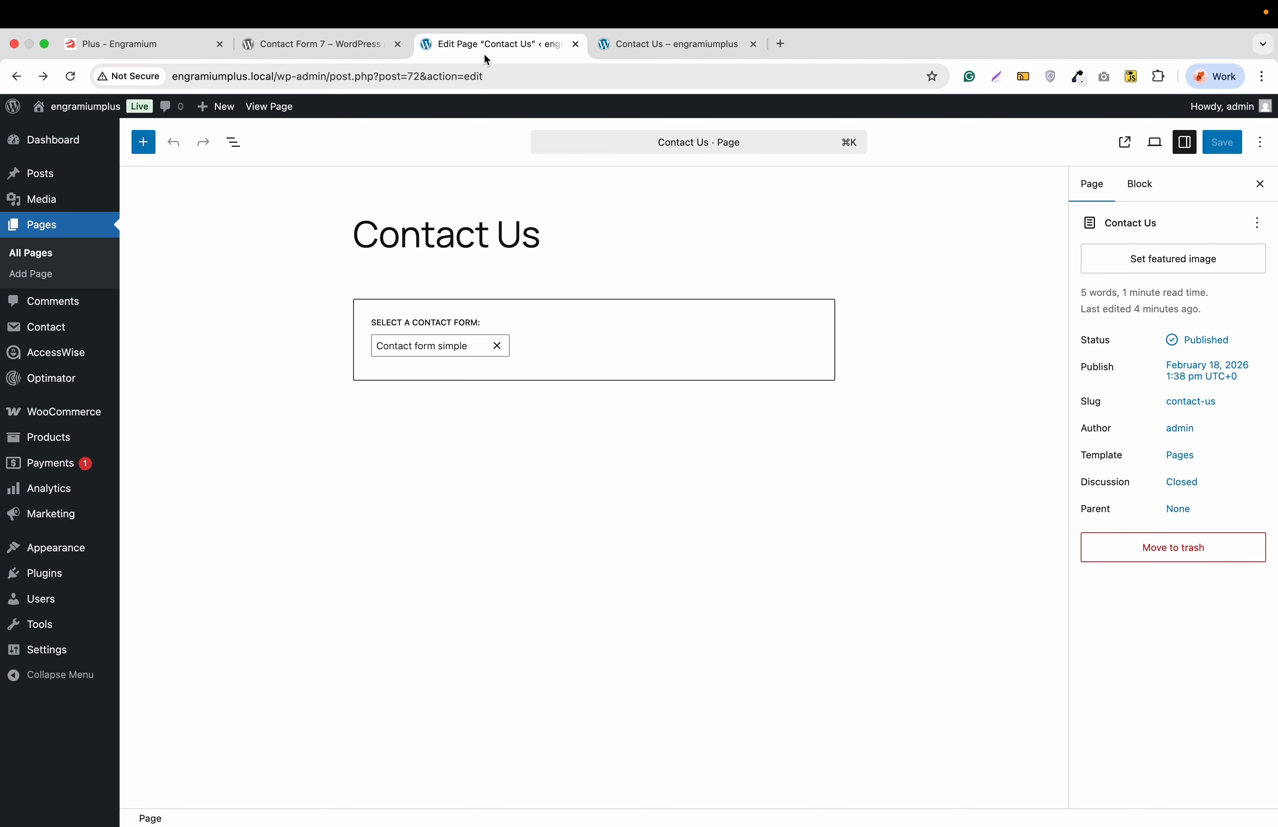
pyautogui.moveTo(47, 328)
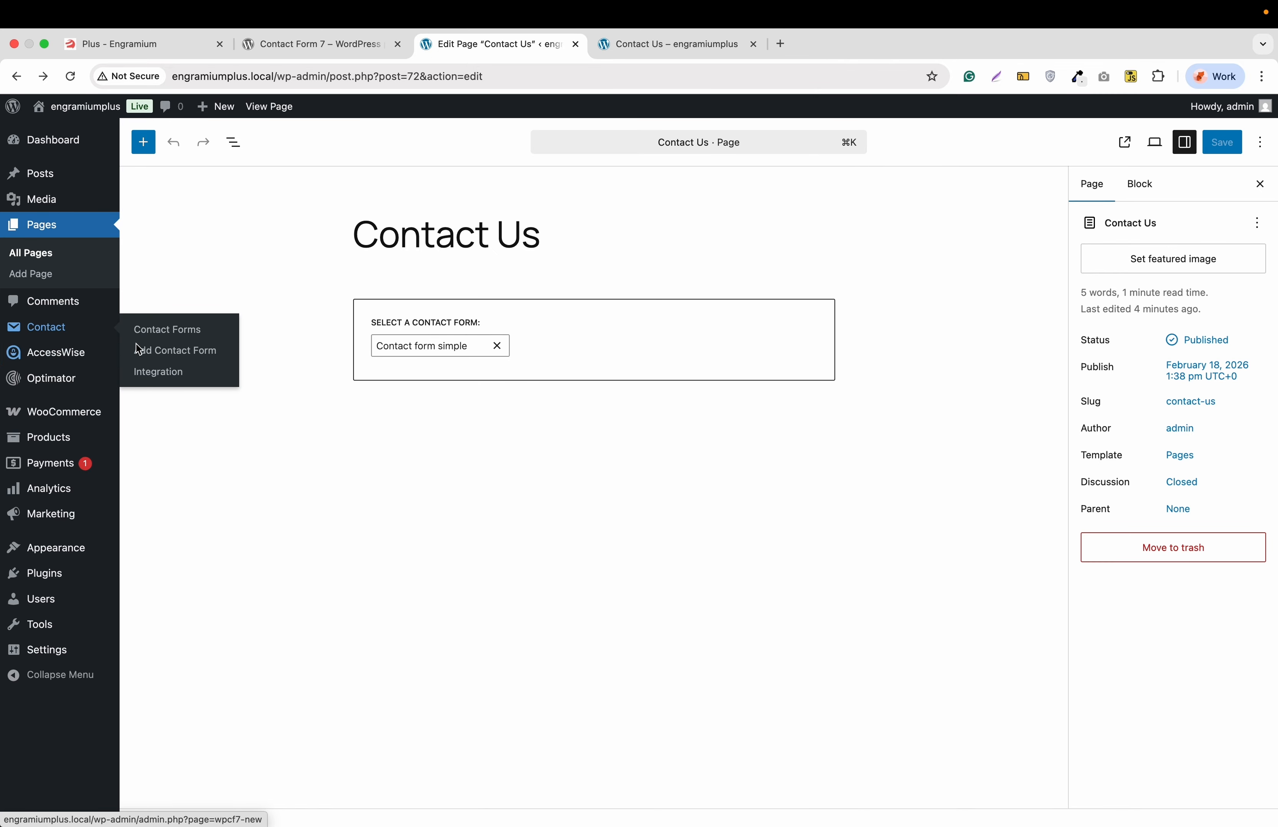
pyautogui.click(164, 337)
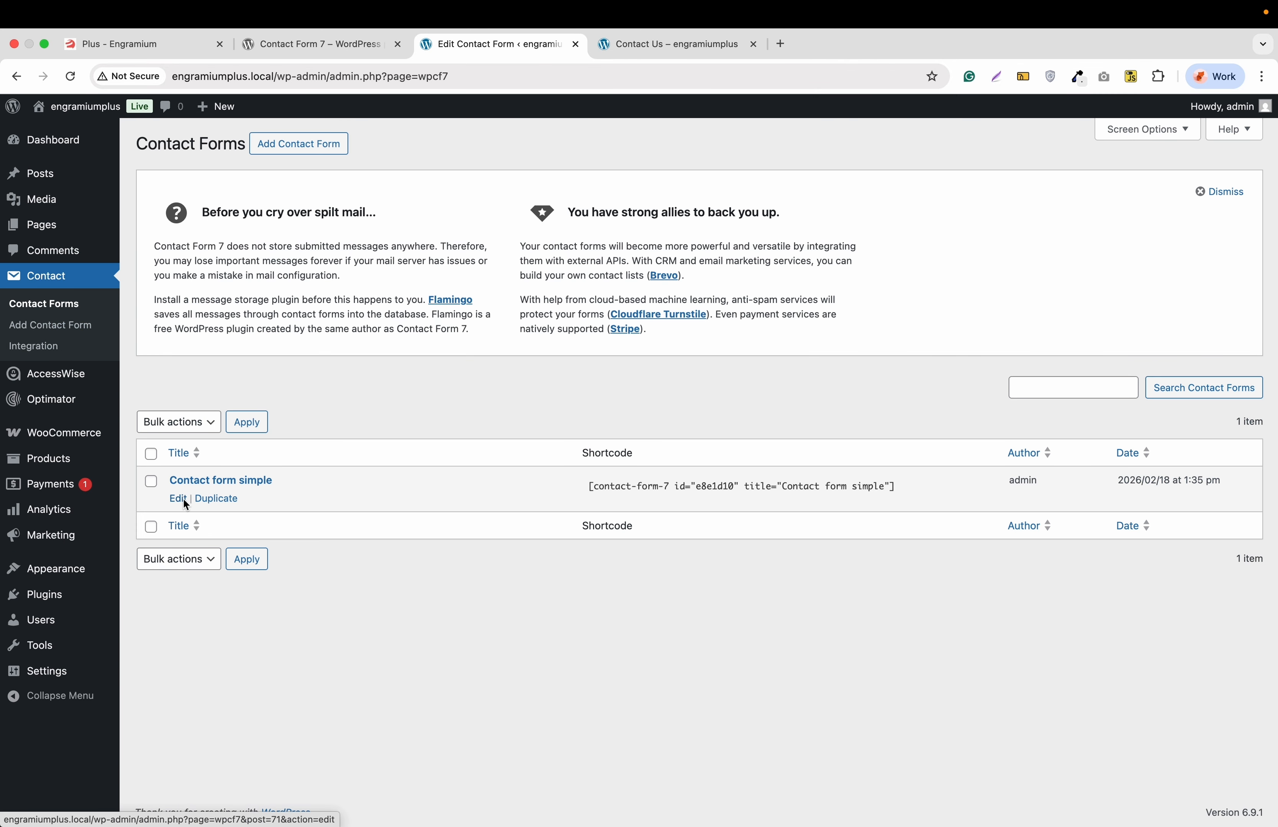
pyautogui.click(182, 496)
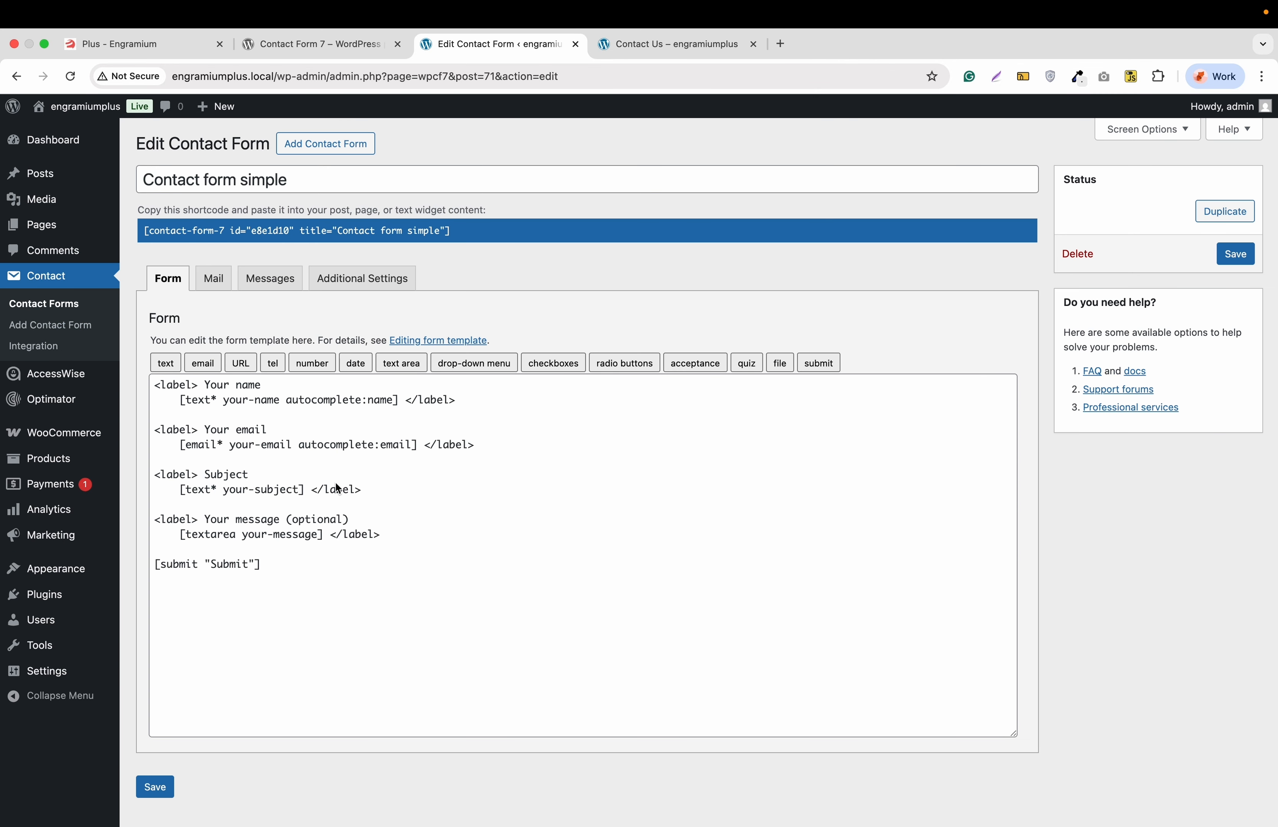
# Step: Duplicate the Subject label block in the form template, placing the copy between Subject and Your message
pyautogui.moveTo(364, 487); pyautogui.dragTo(157, 480)
pyautogui.rightClick(185, 486)
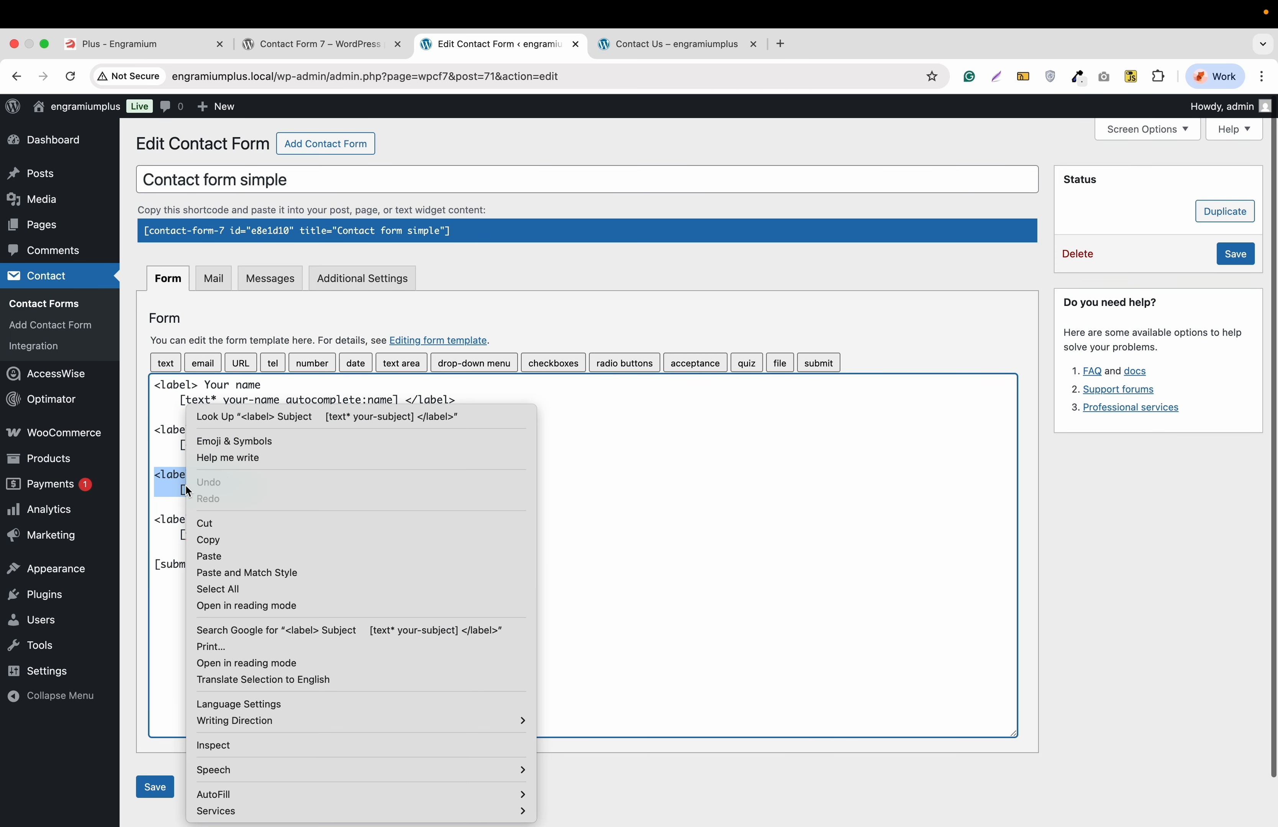
pyautogui.click(221, 541)
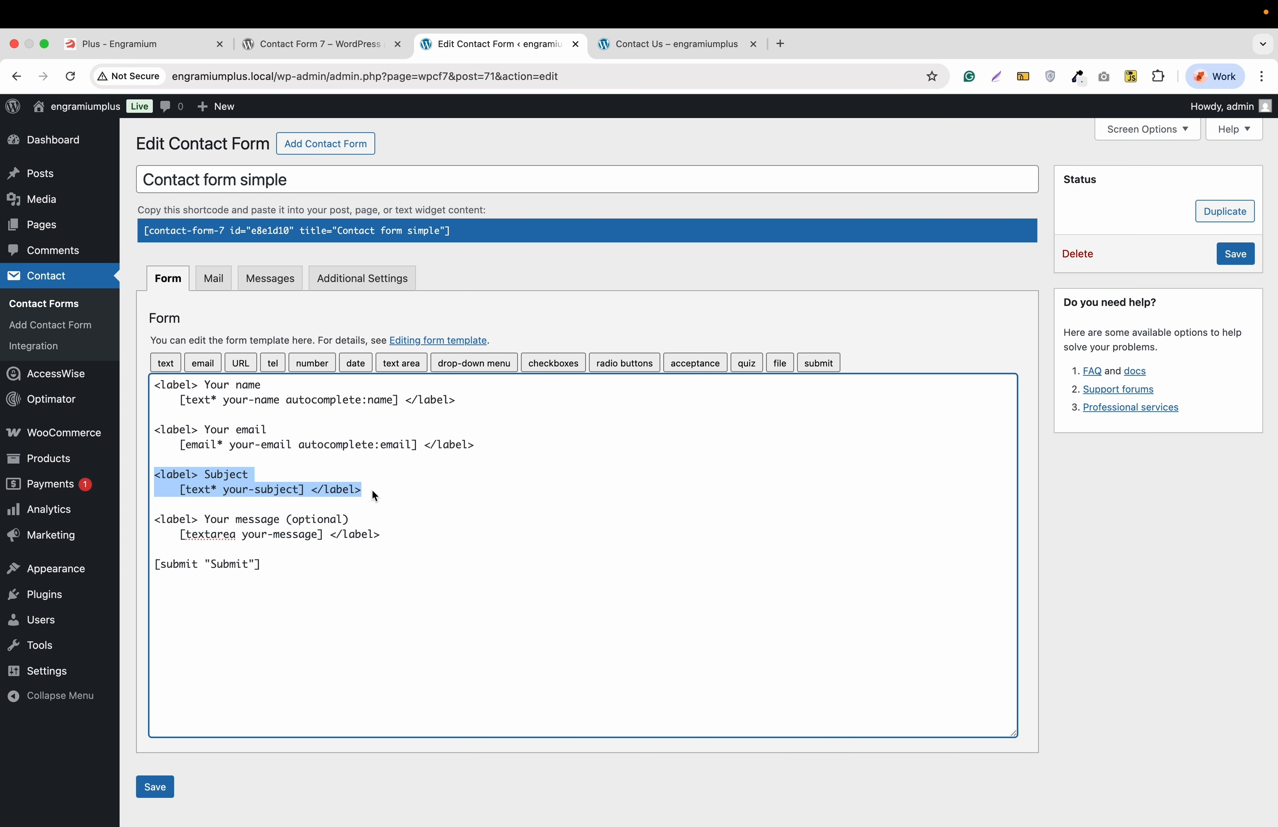
pyautogui.click(367, 490)
pyautogui.press('Return')
pyautogui.press('Return')
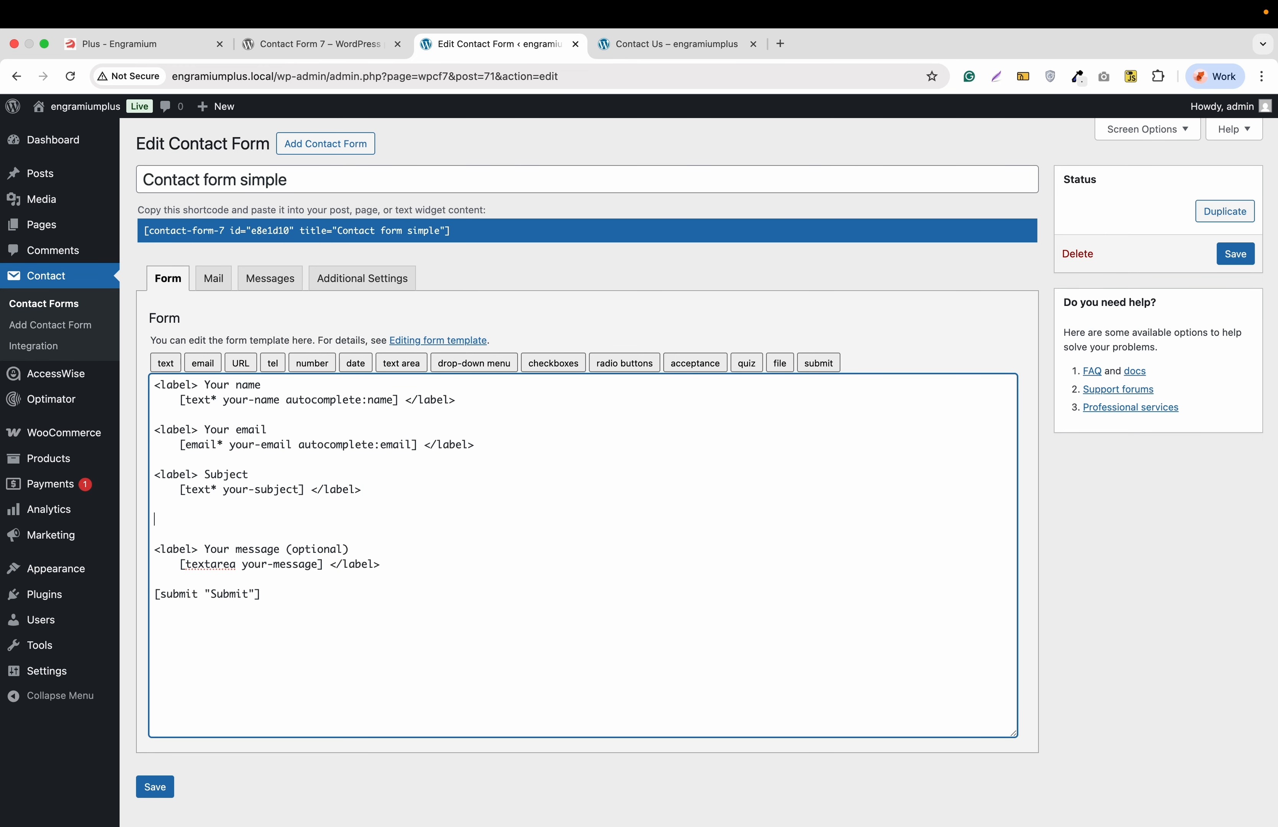
pyautogui.press('super+v')
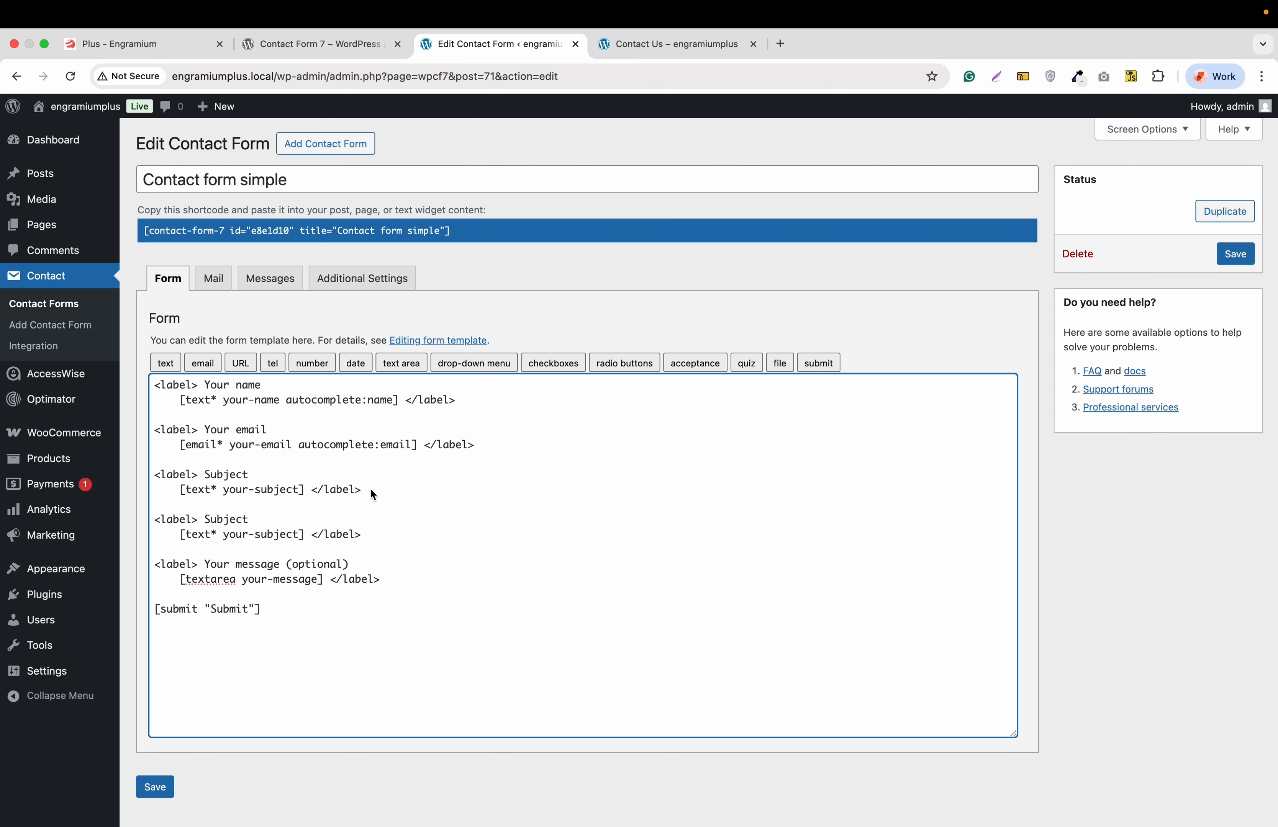
# Step: Remove the [text* your-subject] tag from the copied block and change its label to "Telephone"
pyautogui.click(307, 534)
pyautogui.moveTo(307, 535); pyautogui.dragTo(214, 541)
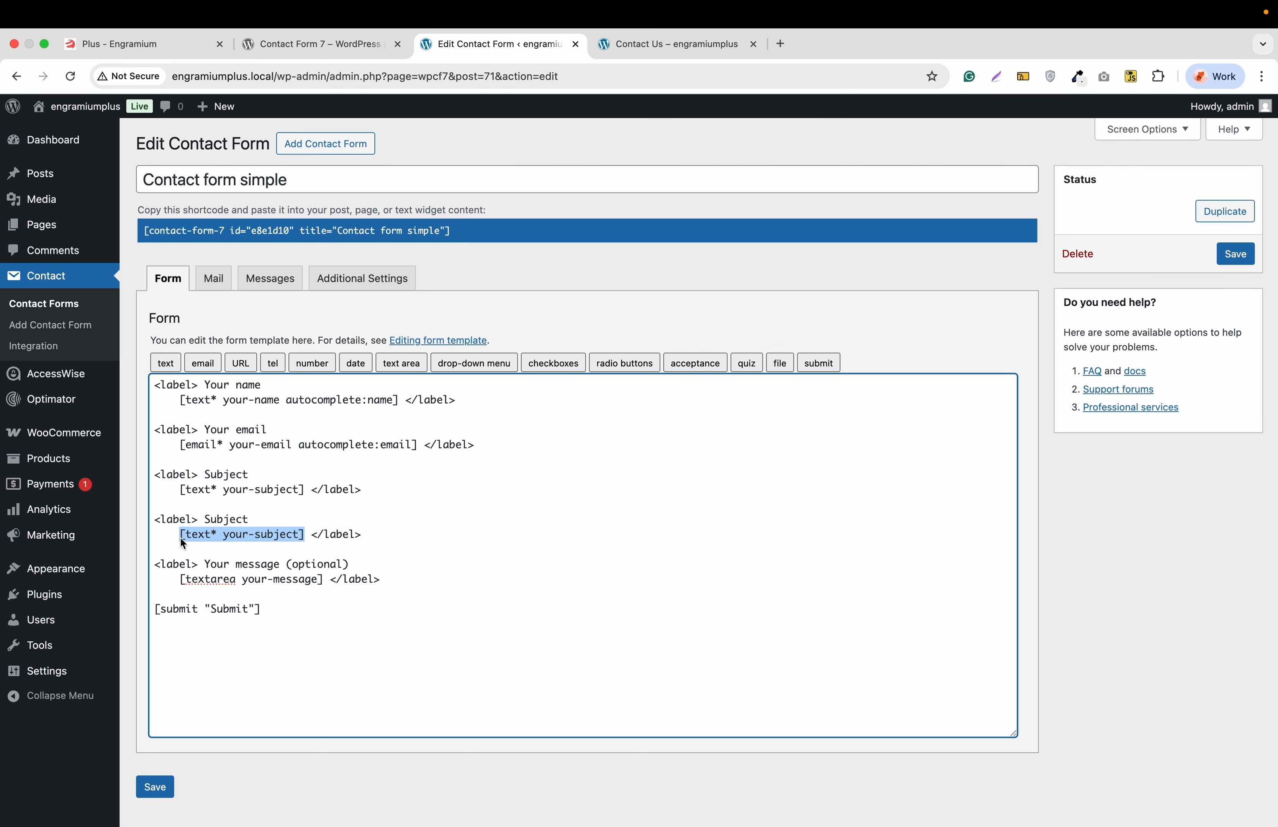
pyautogui.press('BackSpace')
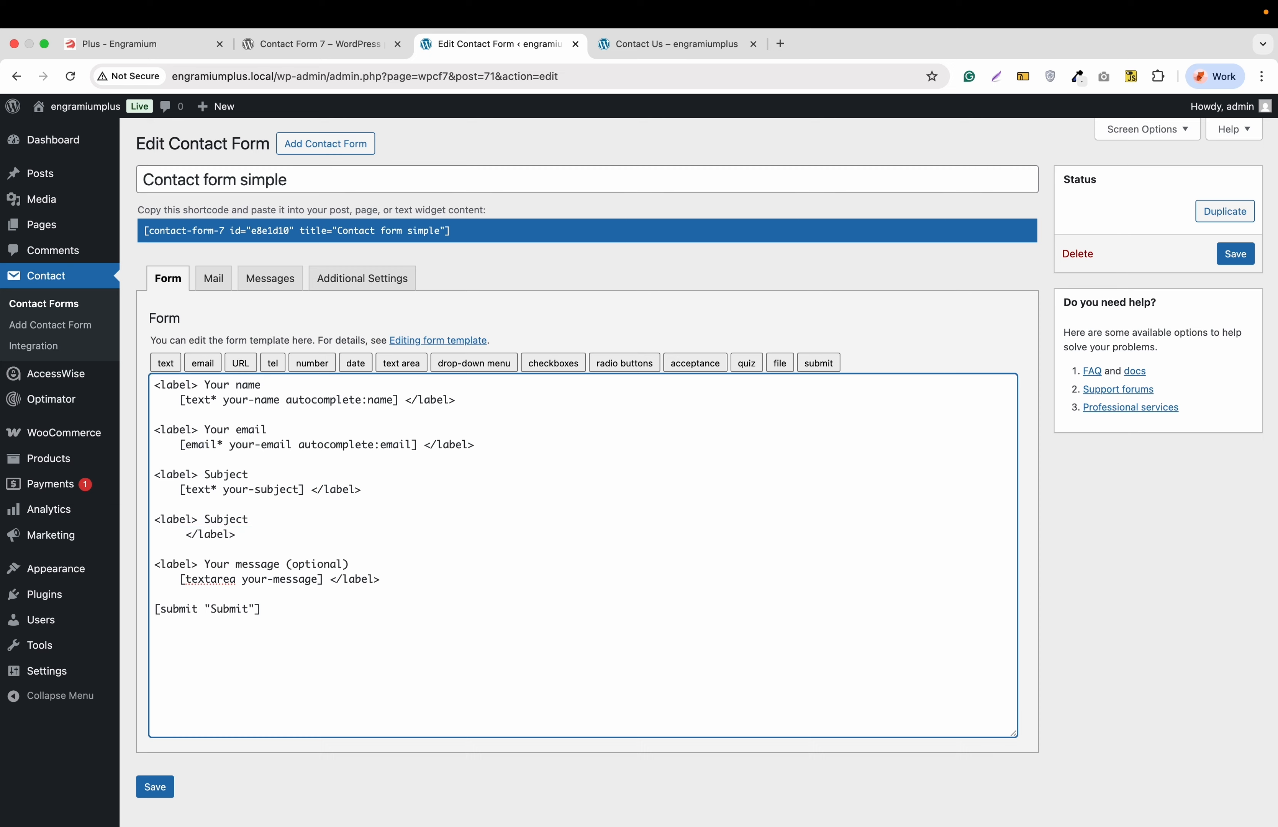
pyautogui.doubleClick(223, 521)
pyautogui.press('BackSpace')
pyautogui.press('BackSpace')
pyautogui.write('Telephone')
# Step: Insert an optional telephone number form-tag into the Telephone label using the default settings, and save the contact form
pyautogui.click(275, 365)
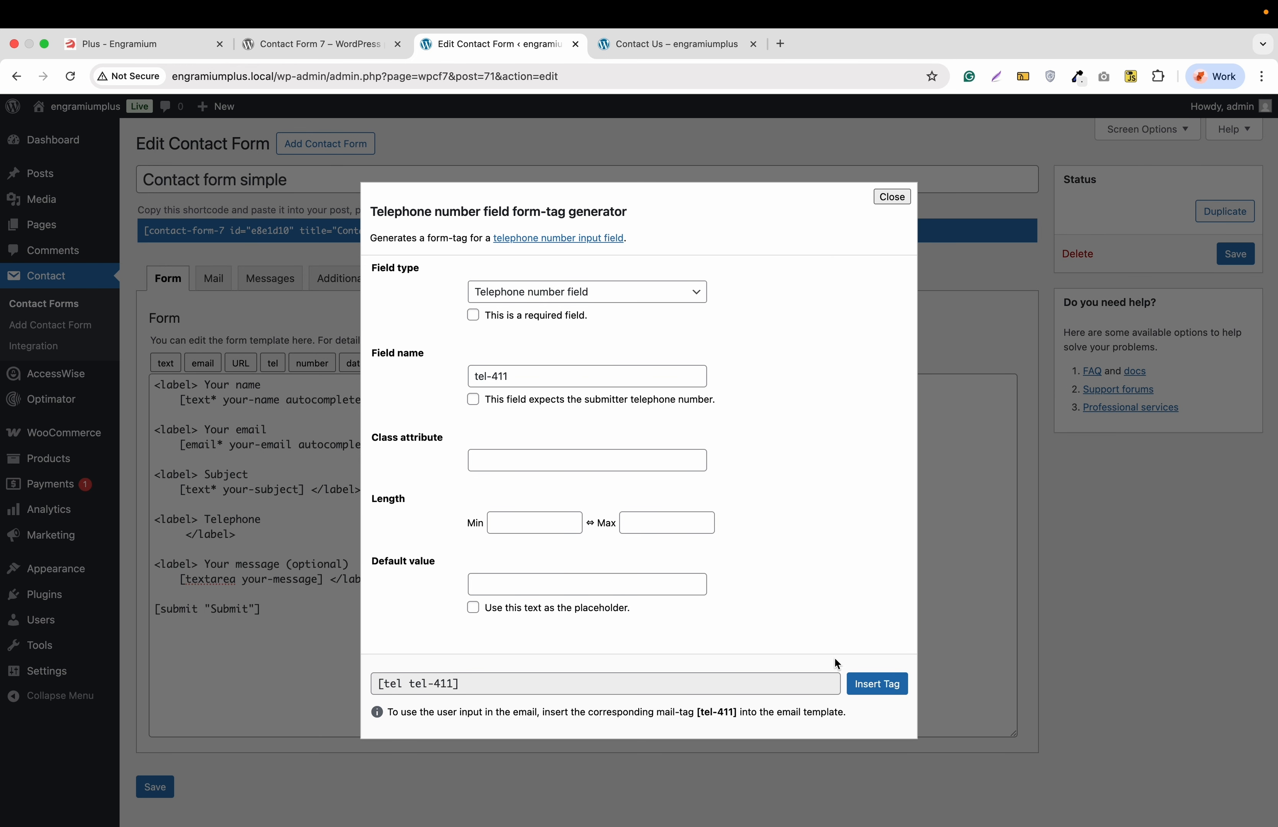
pyautogui.click(876, 684)
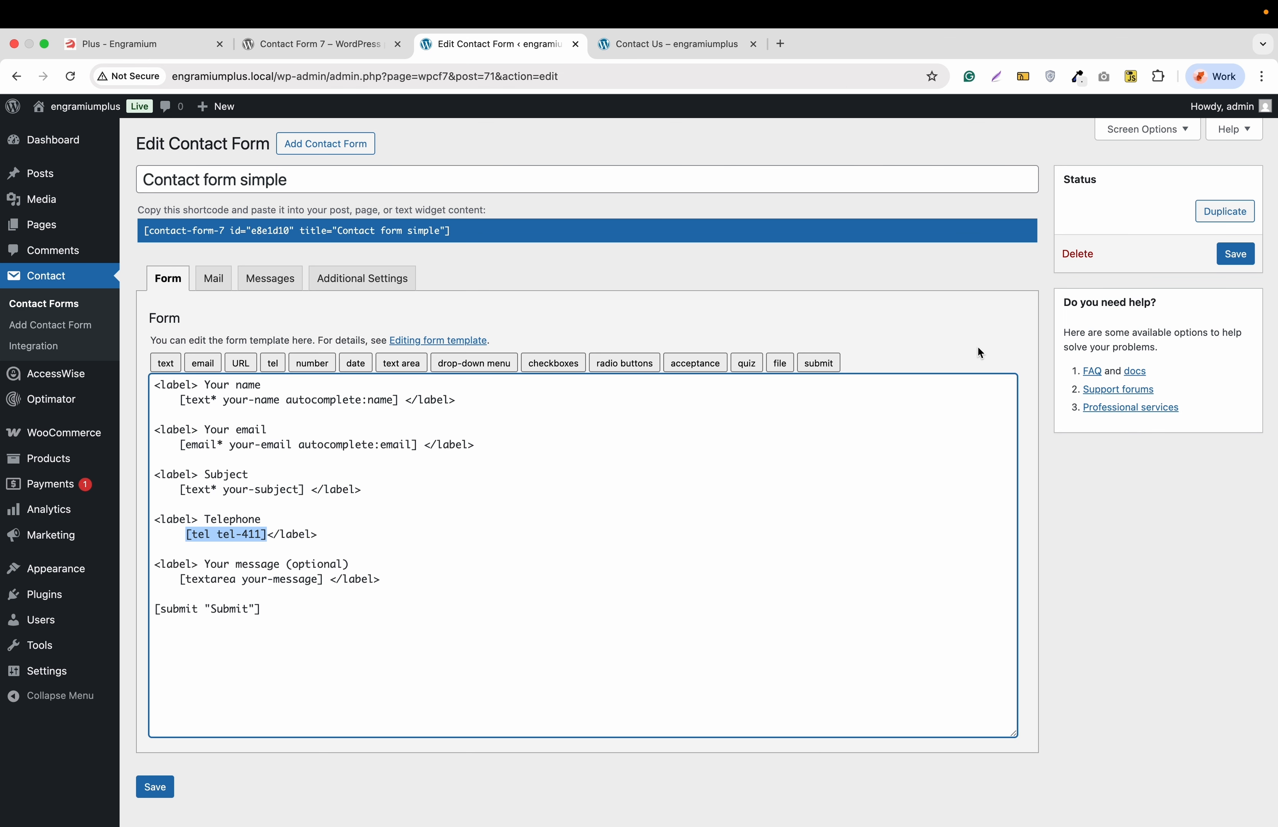
pyautogui.click(1235, 253)
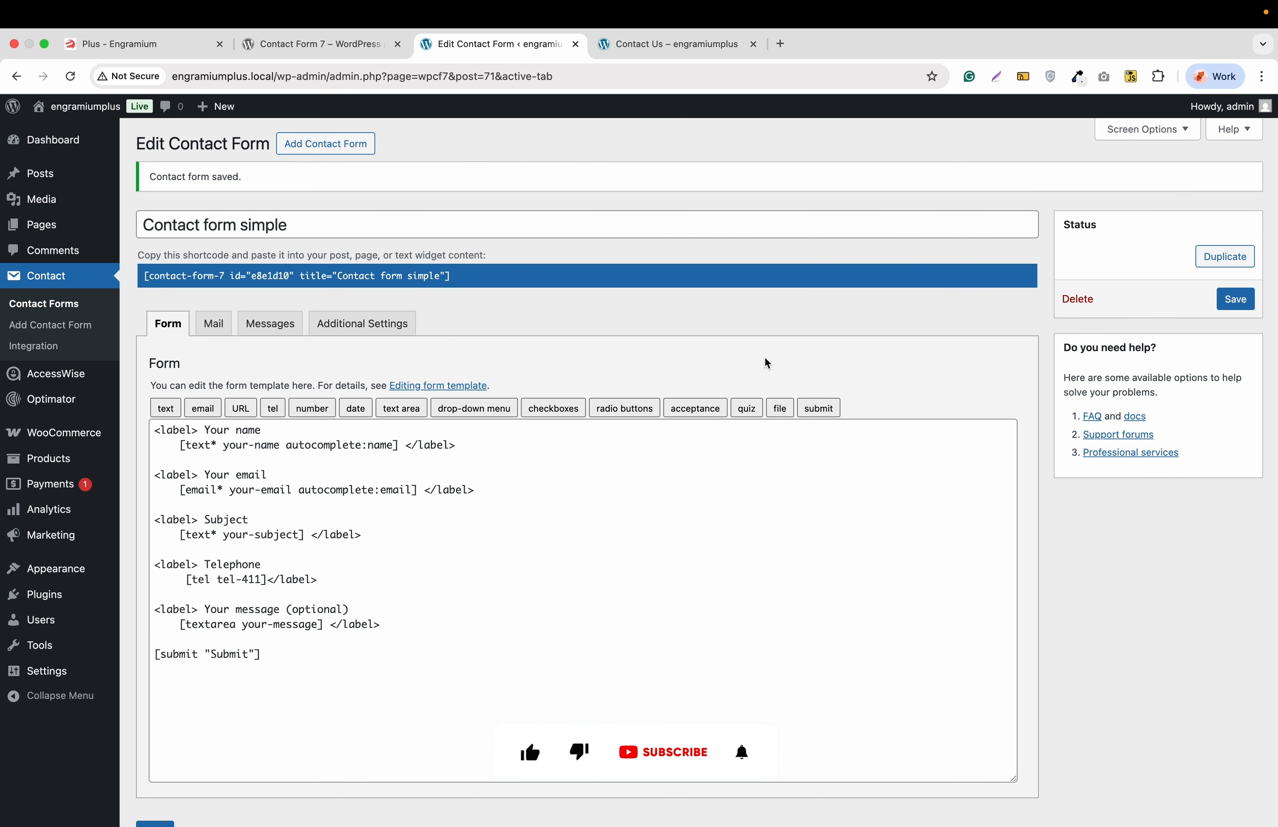
# Step: Reload the live Contact Us page and check the form for the Telephone field
pyautogui.scroll(-3, 759, 369)
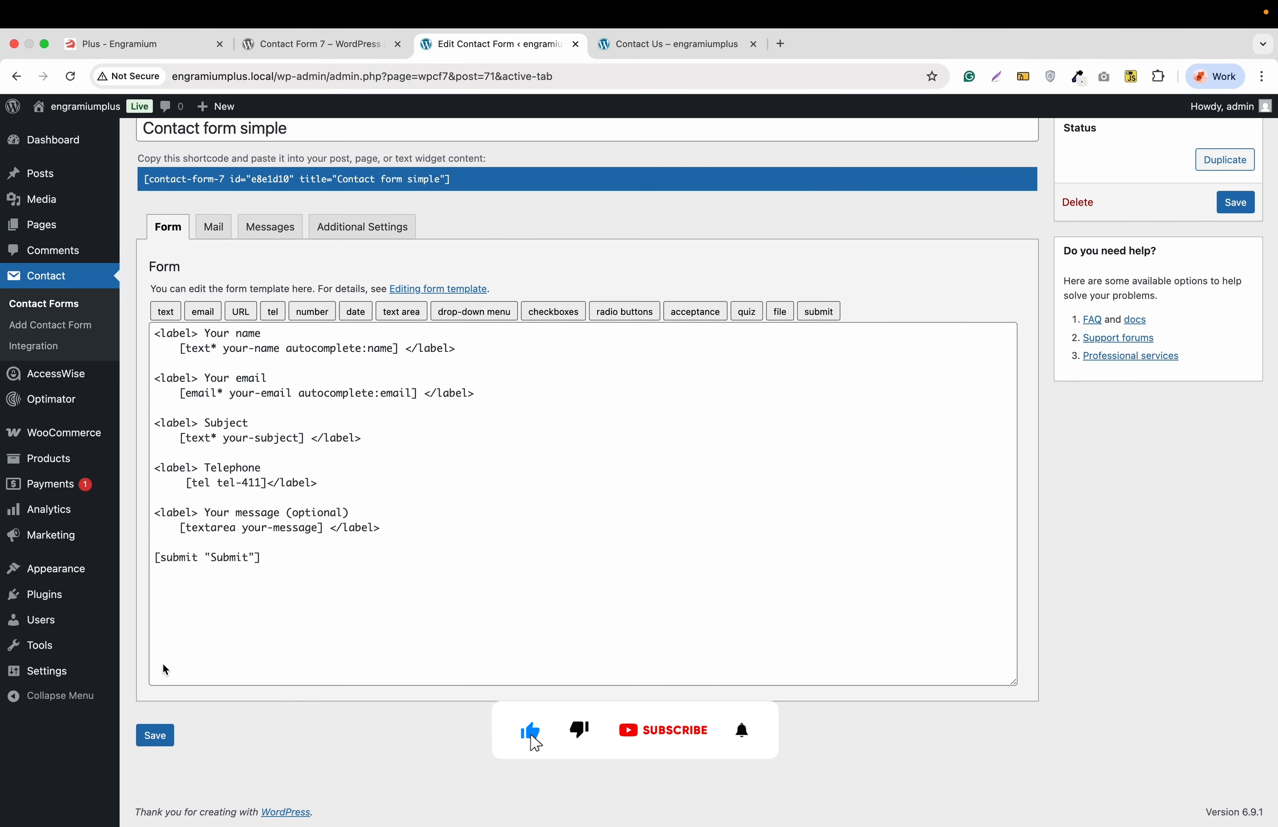
pyautogui.click(654, 45)
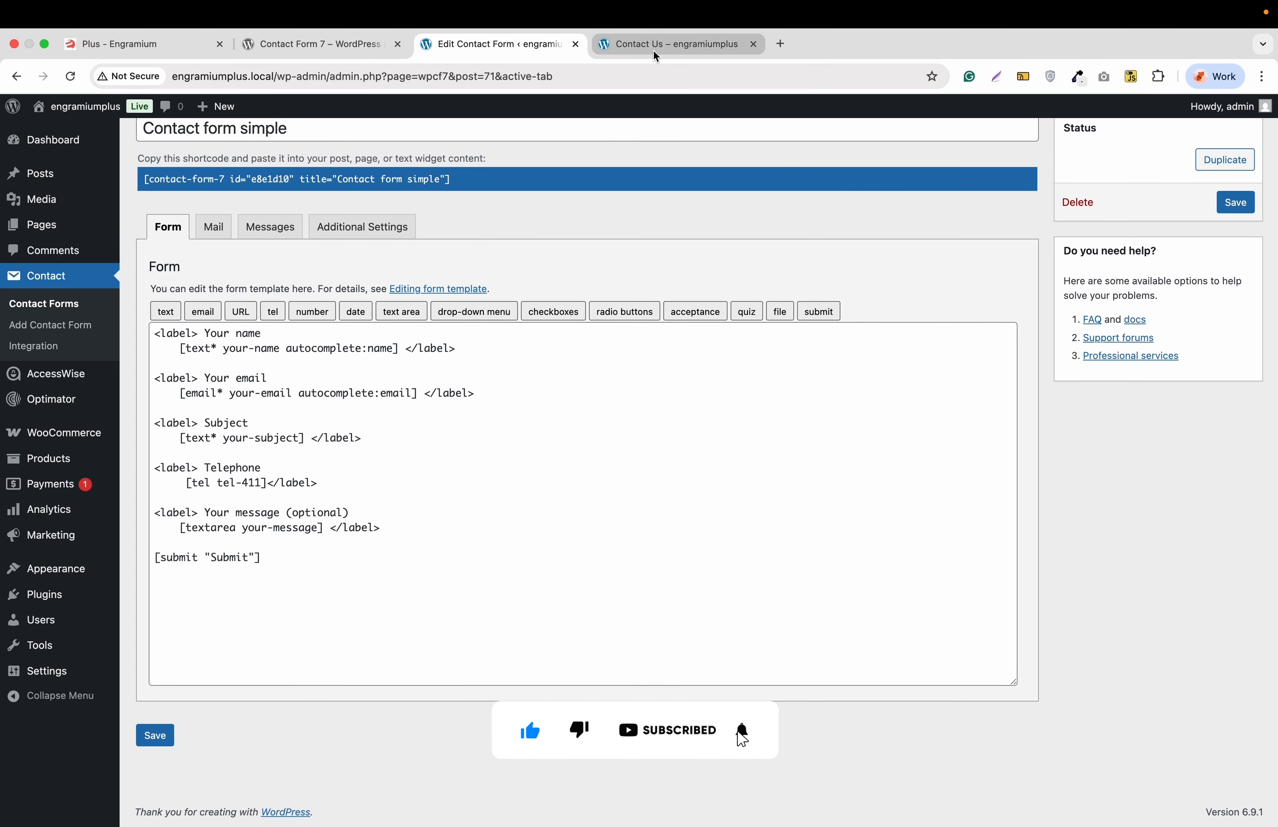
pyautogui.click(71, 77)
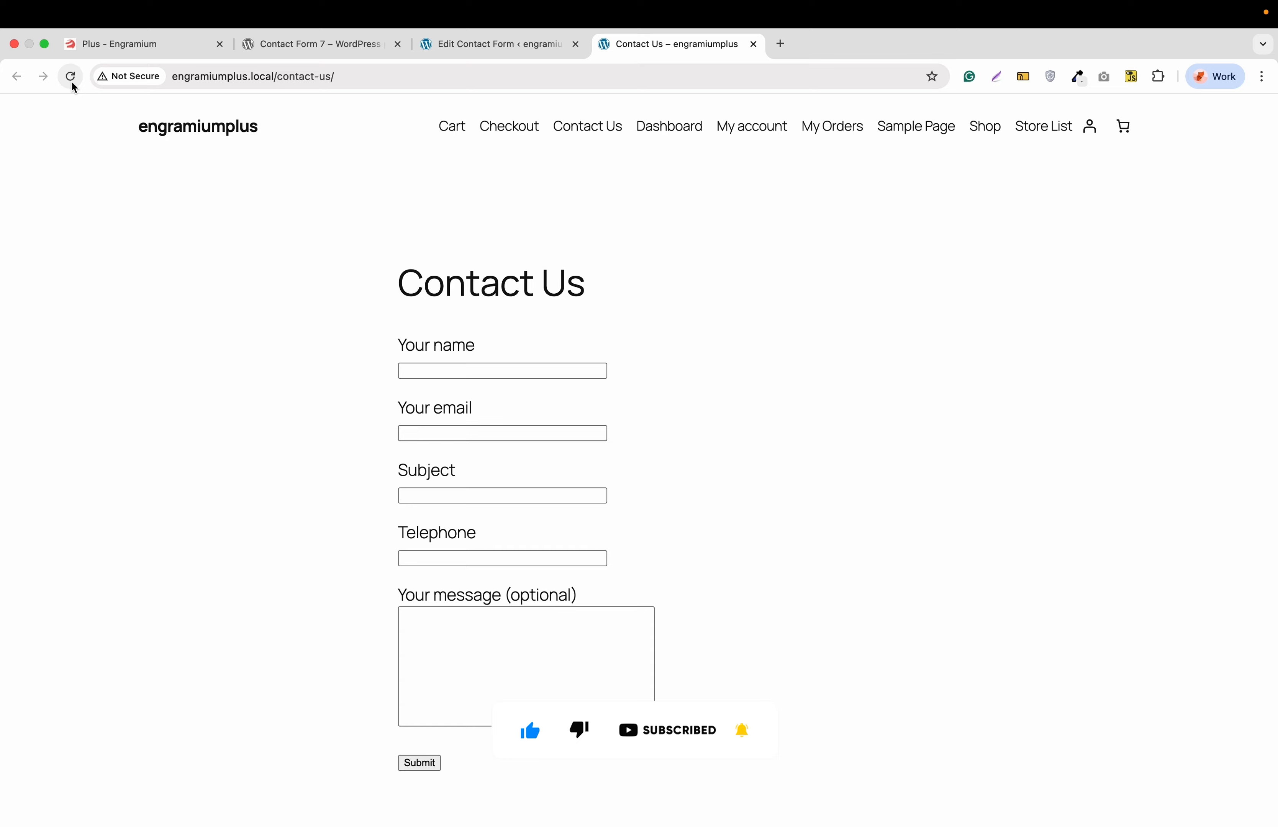
pyautogui.scroll(-1, 251, 403)
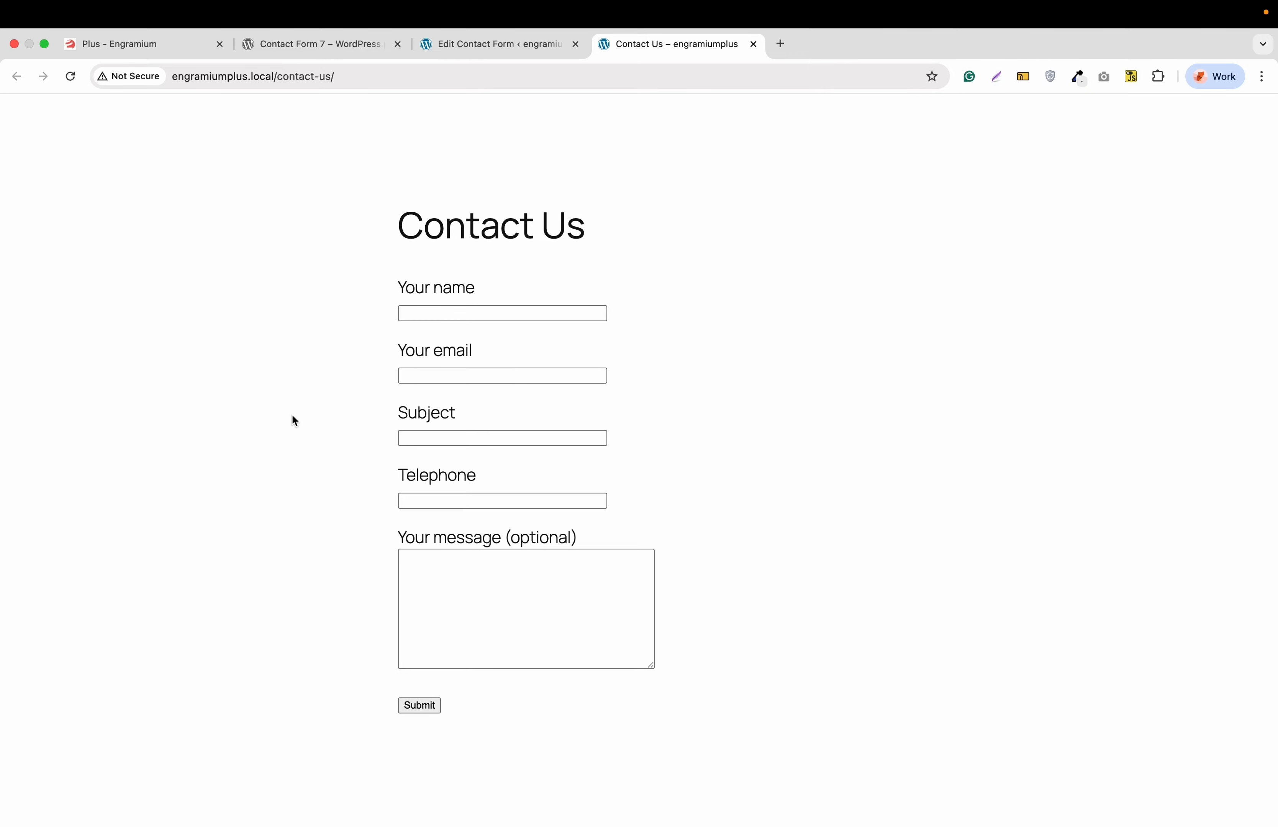
# Step: Review the mail settings of "Contact form simple", including recipient, sender, subject, additional headers and message body
pyautogui.click(487, 47)
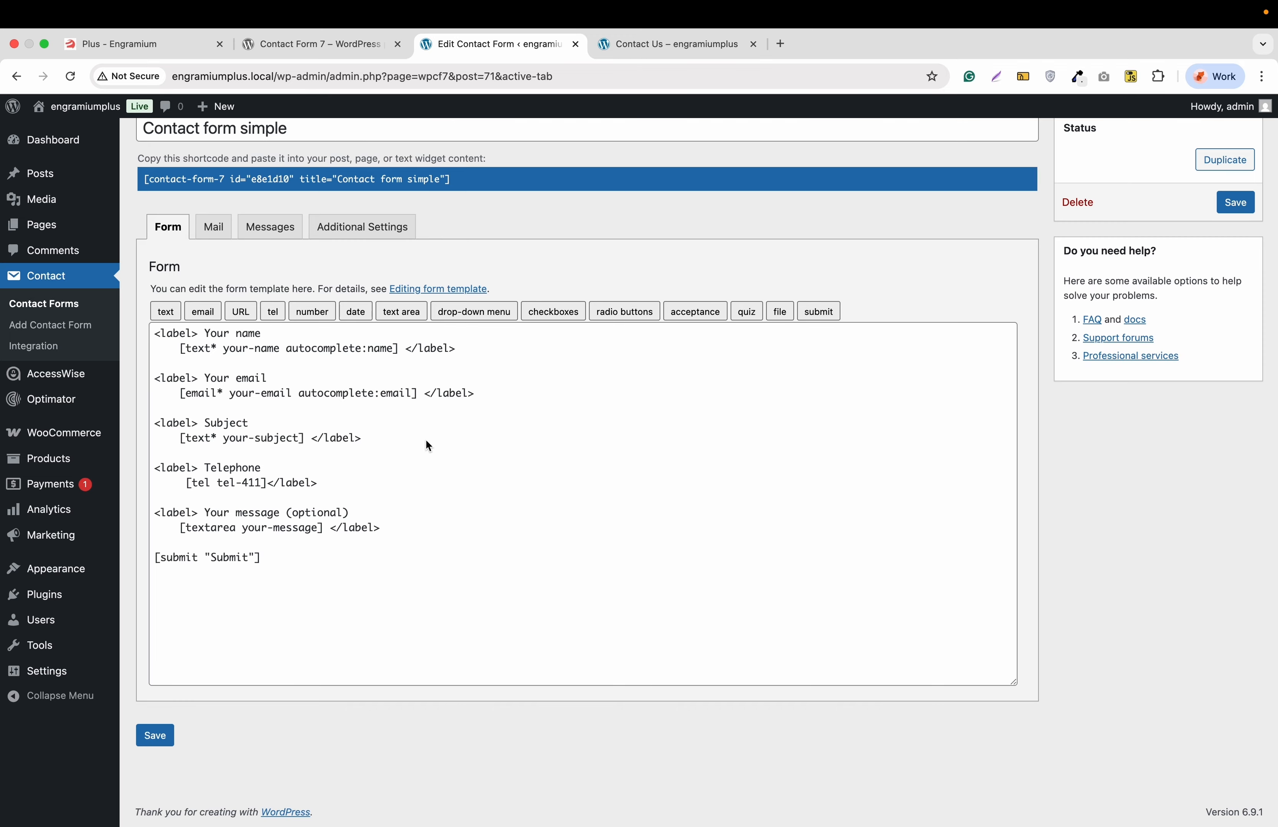
pyautogui.click(218, 226)
pyautogui.scroll(-2, 219, 356)
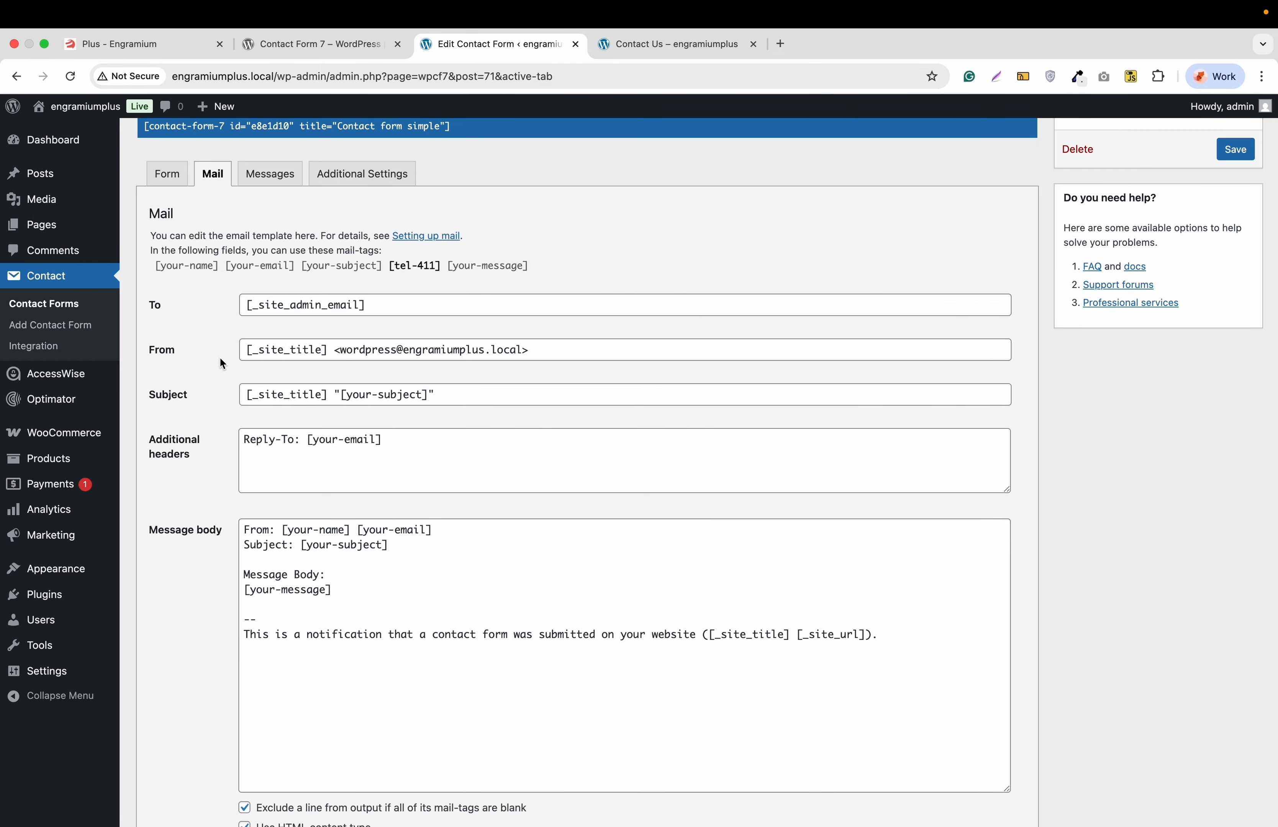
pyautogui.scroll(-1, 220, 359)
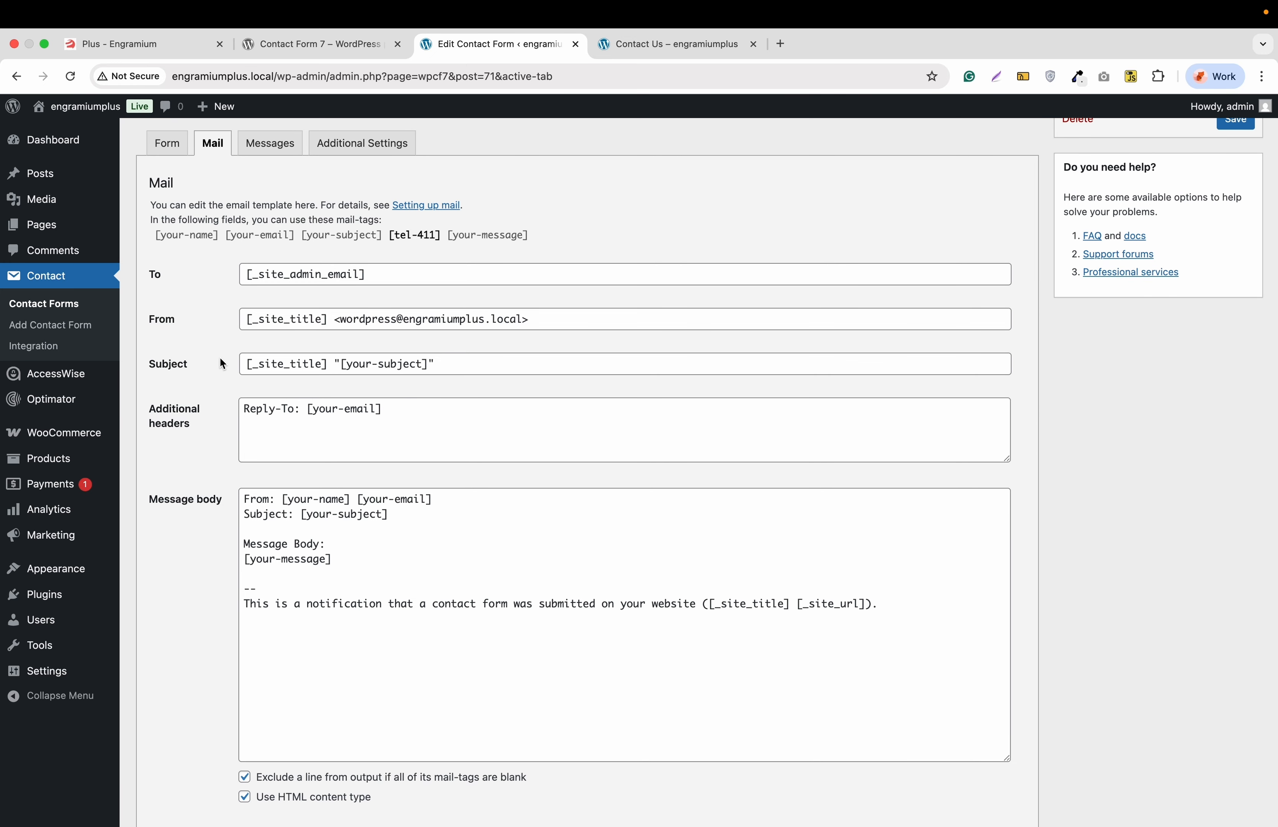
pyautogui.scroll(-1, 222, 364)
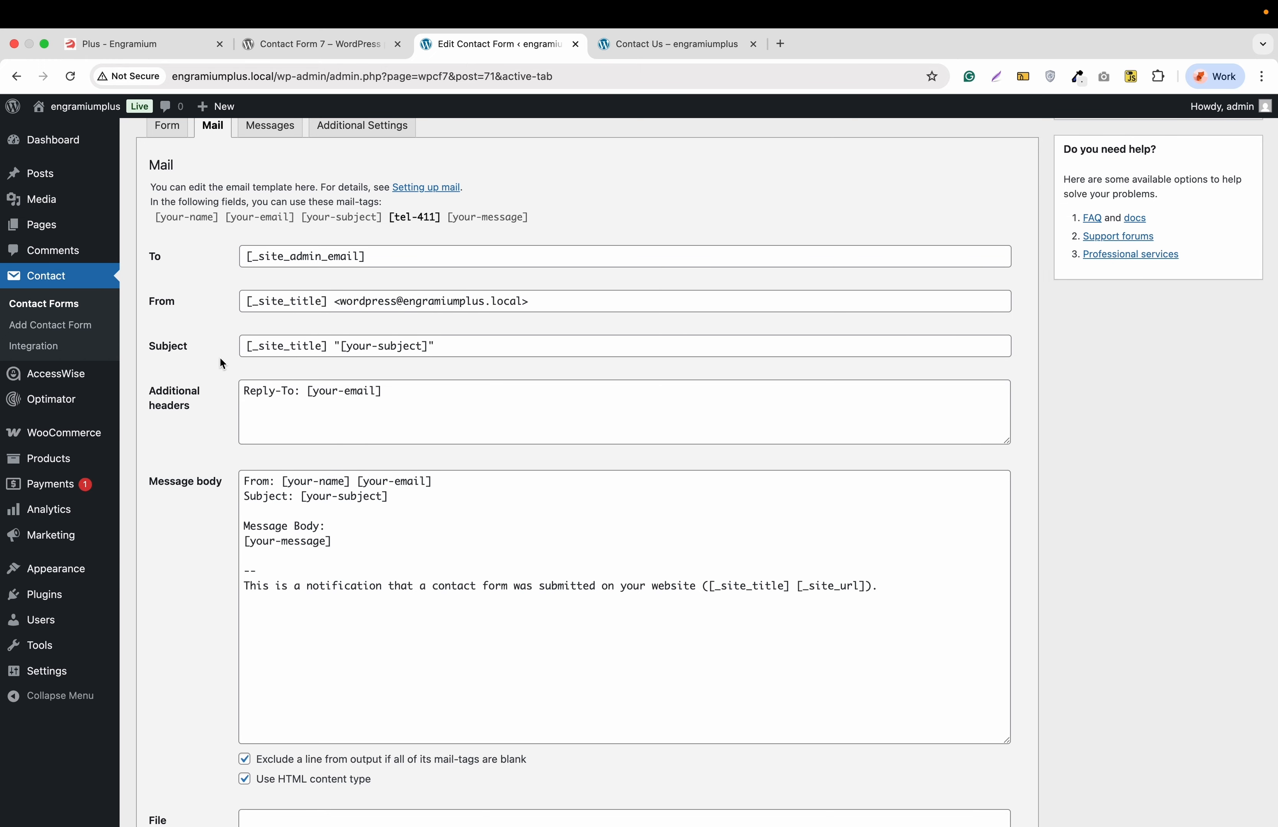
pyautogui.scroll(-2, 220, 363)
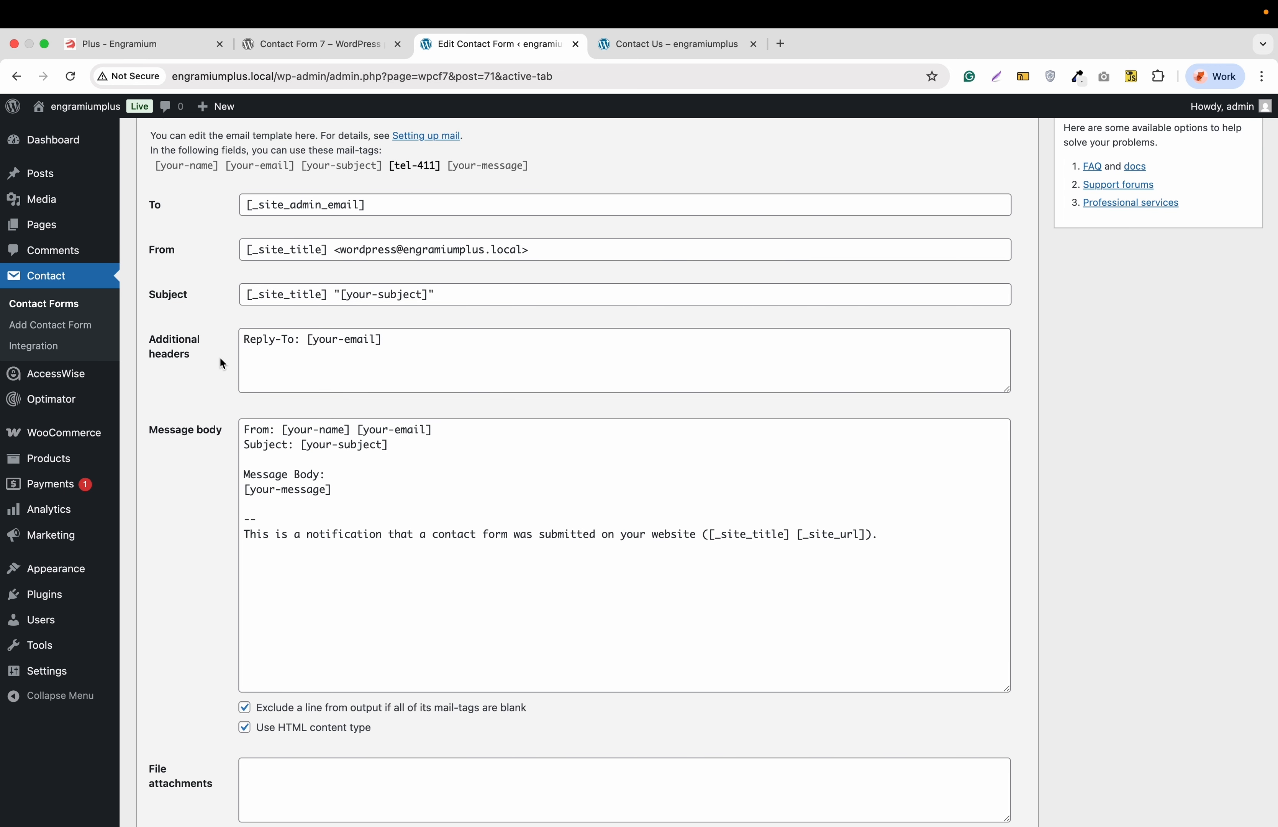
pyautogui.scroll(-2, 223, 364)
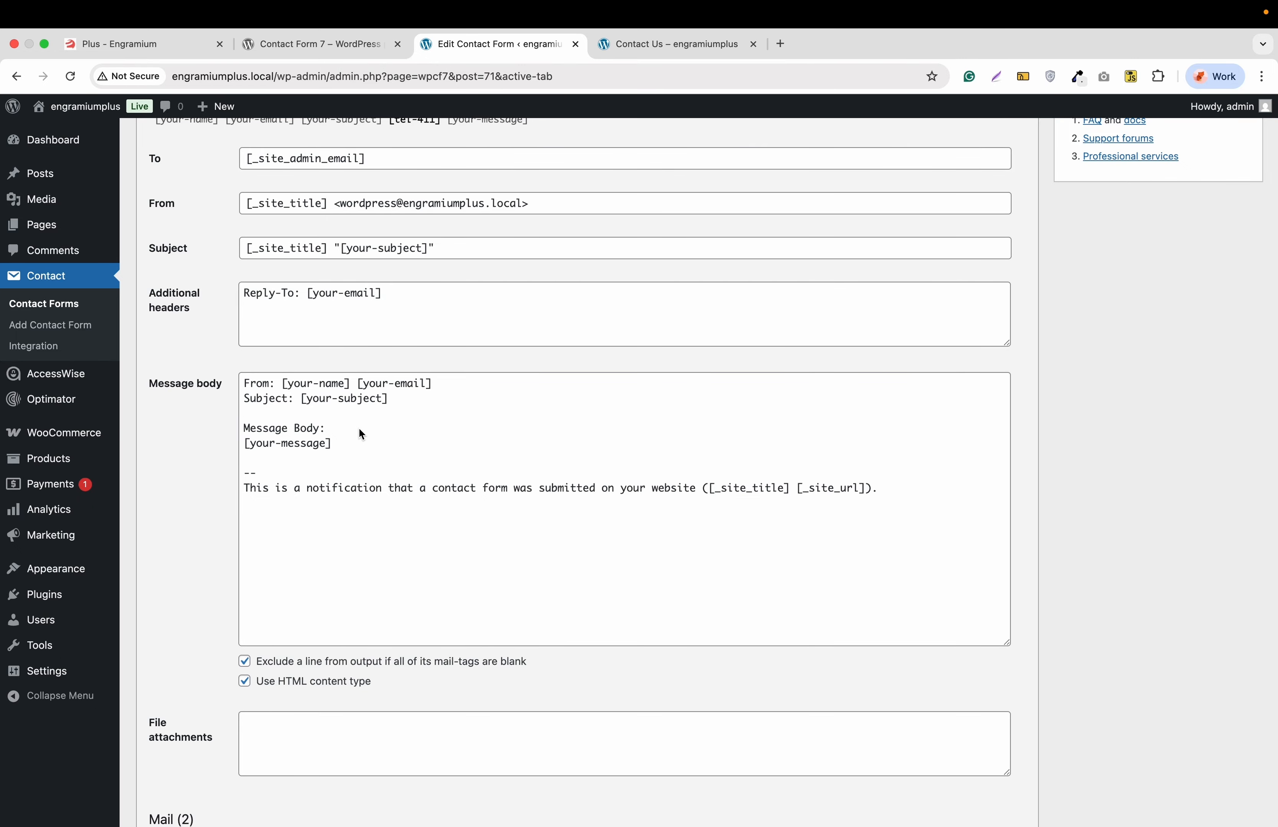
# Step: Examine the remaining mail options of the form, including file attachments and the additional Mail (2) autoresponder template
pyautogui.scroll(-3, 359, 427)
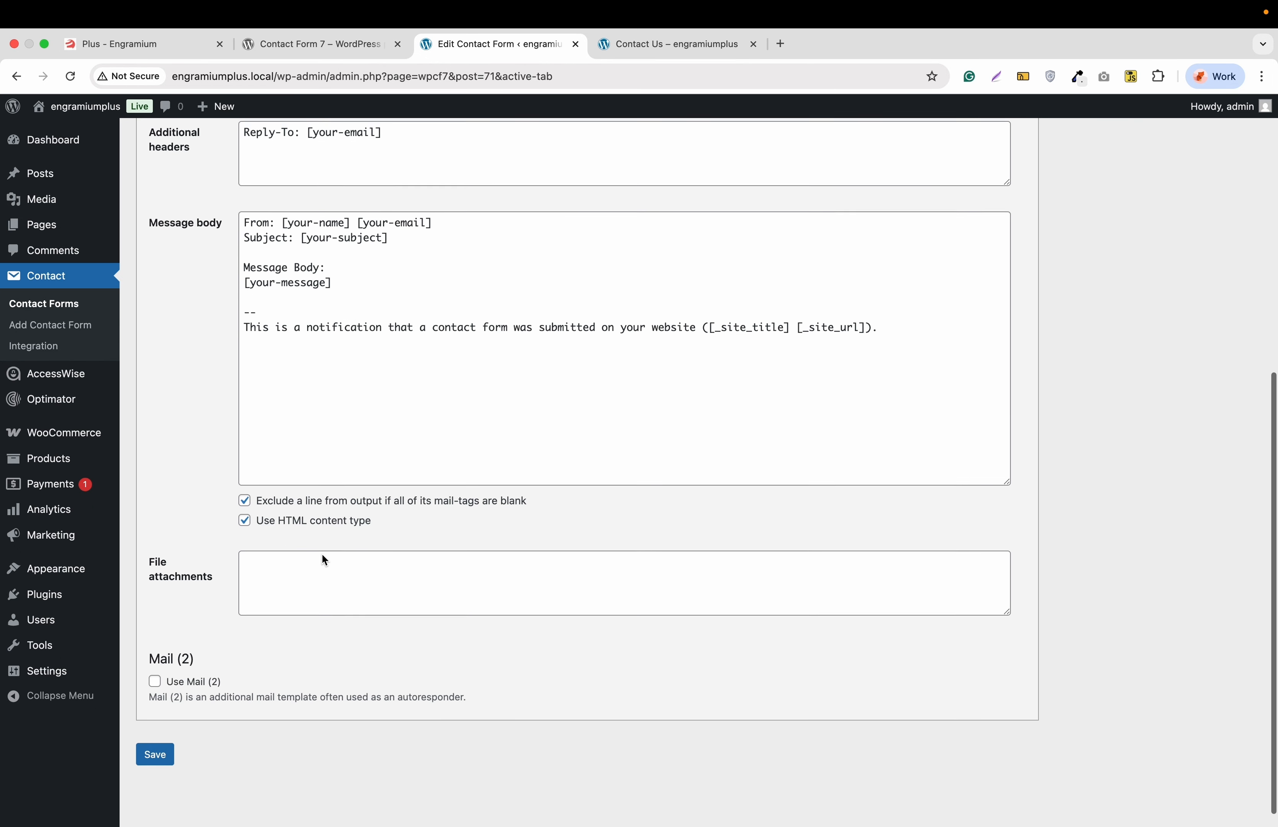
pyautogui.scroll(-1, 294, 628)
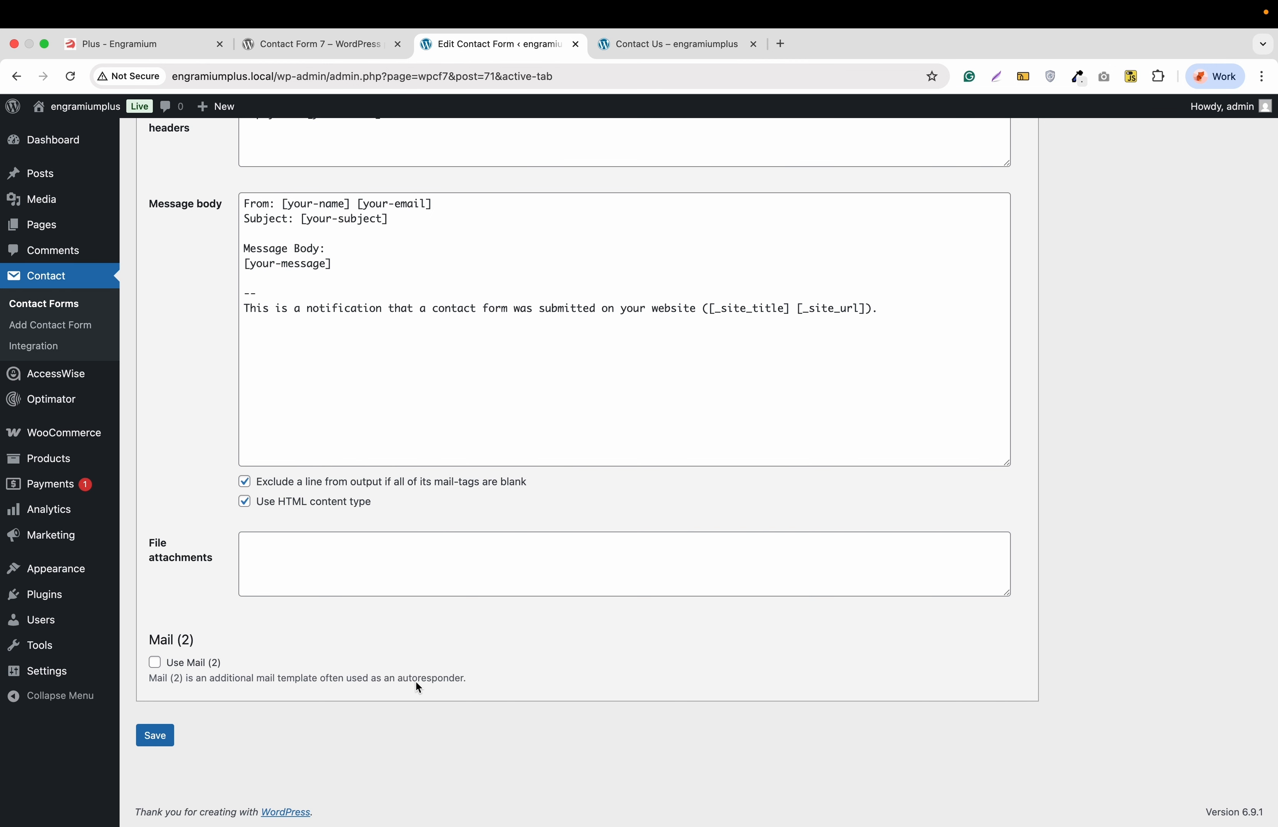
pyautogui.scroll(10, 760, 771)
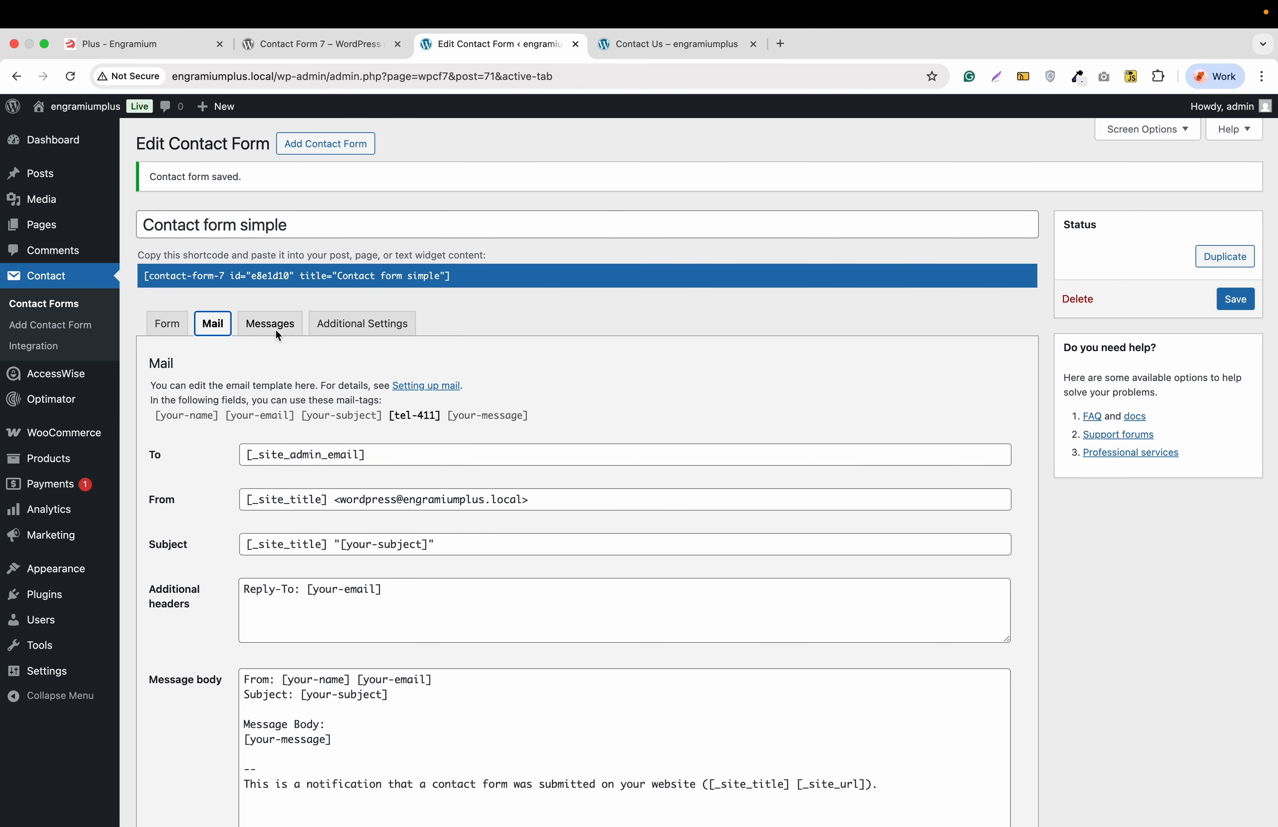
# Step: Change the form's successful-submission message to "Thank you for your message. It has been sent to Engramium." and save the form
pyautogui.click(276, 331)
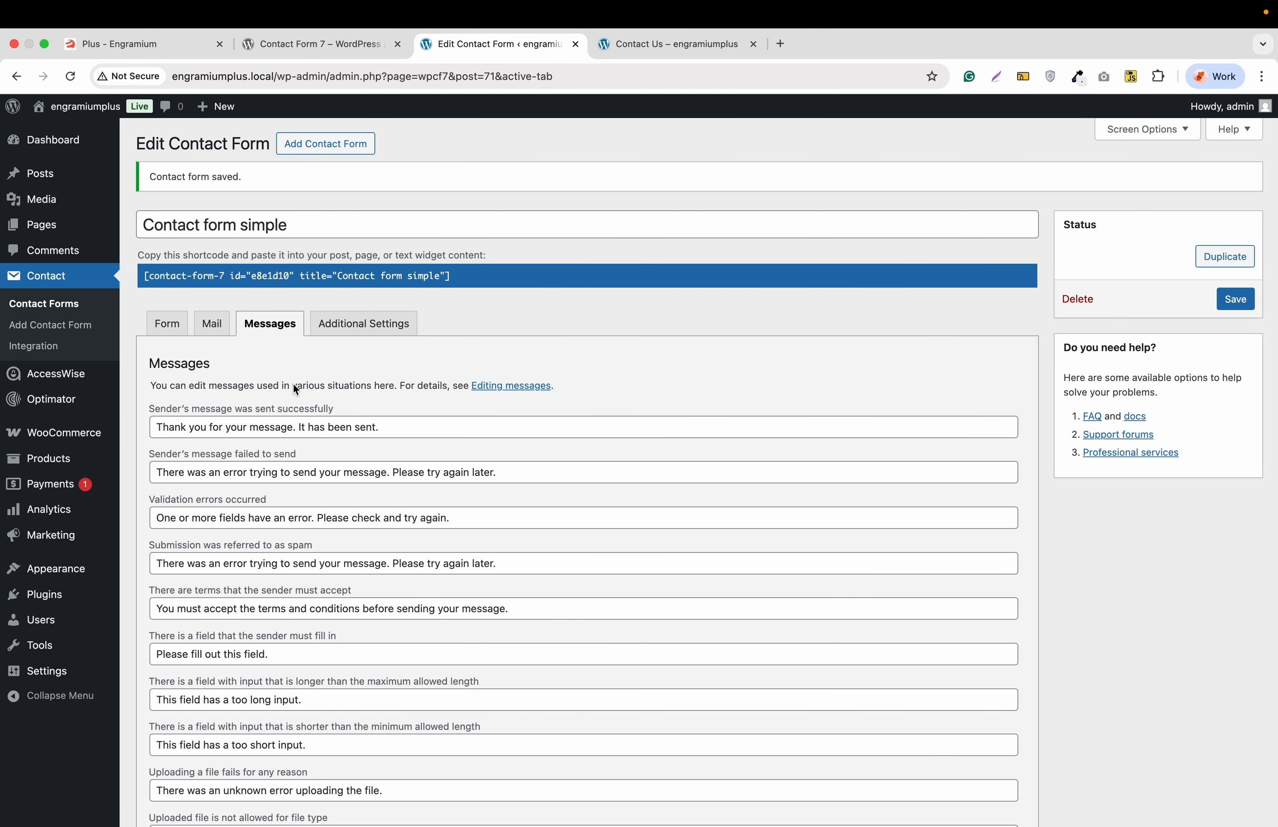
pyautogui.scroll(-2, 293, 385)
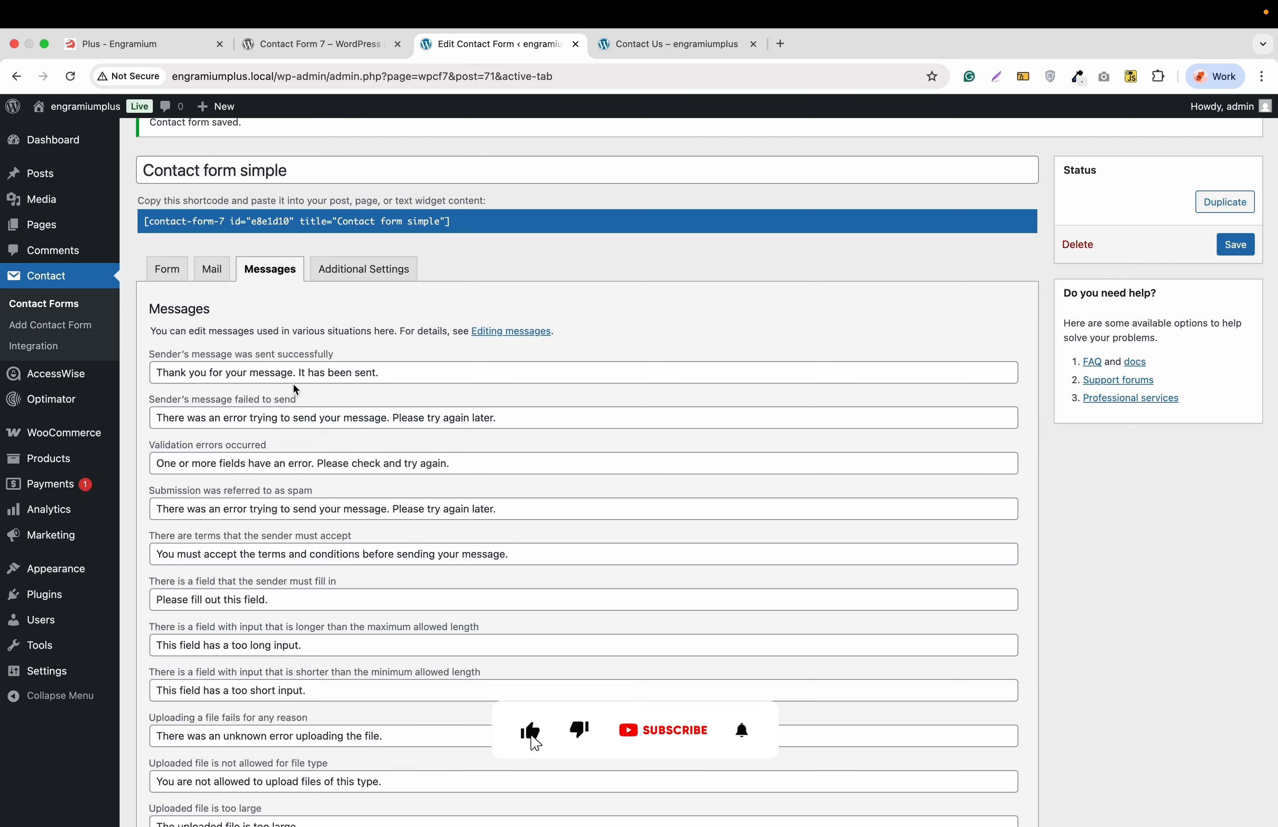
pyautogui.scroll(-3, 293, 385)
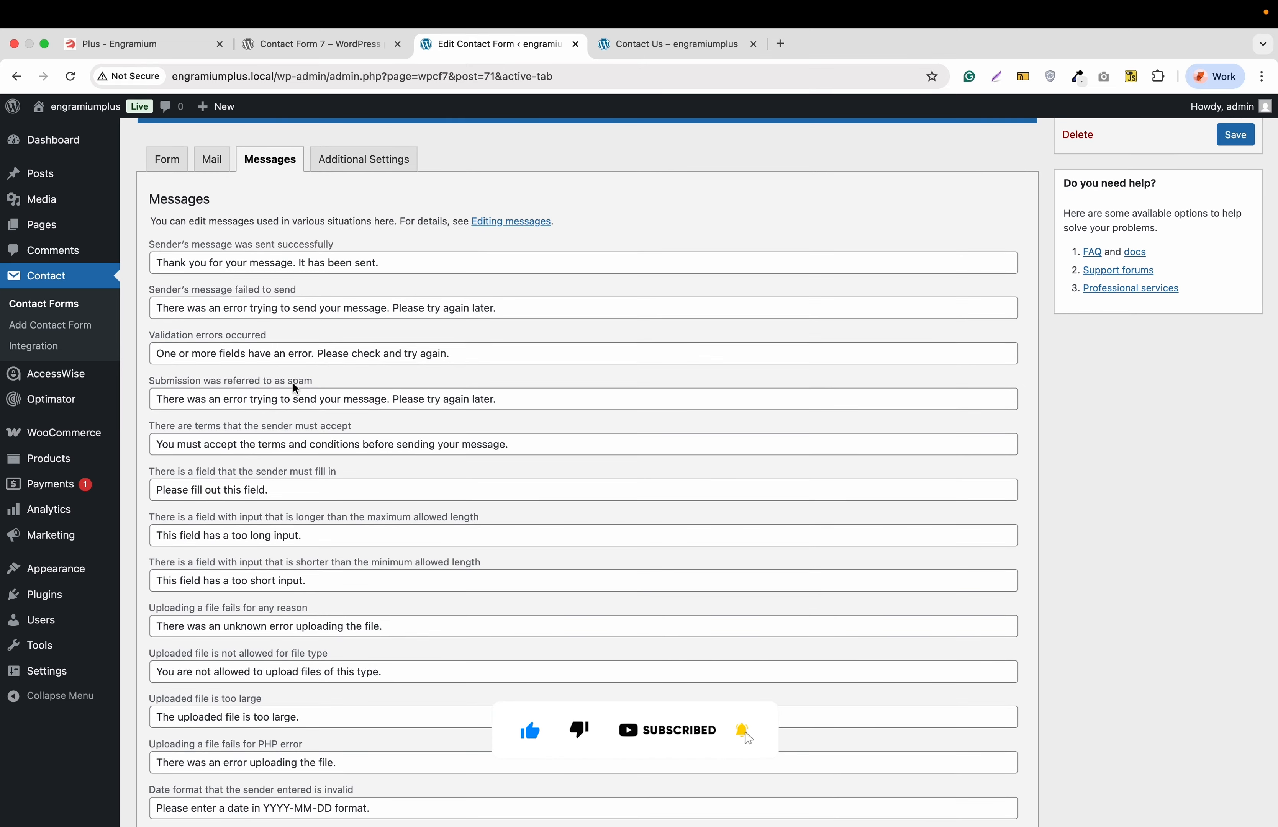
pyautogui.scroll(1, 294, 386)
pyautogui.scroll(4, 293, 384)
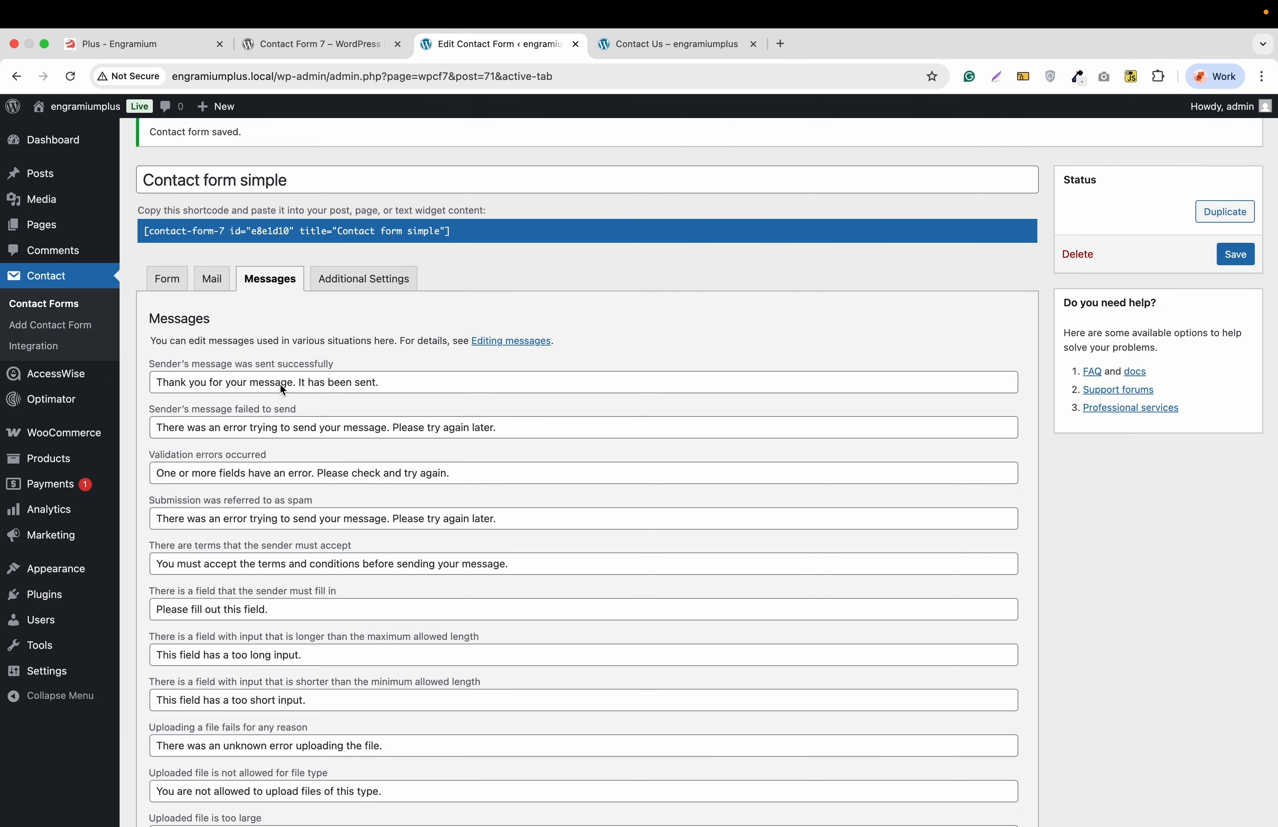
pyautogui.click(384, 386)
pyautogui.press('Left')
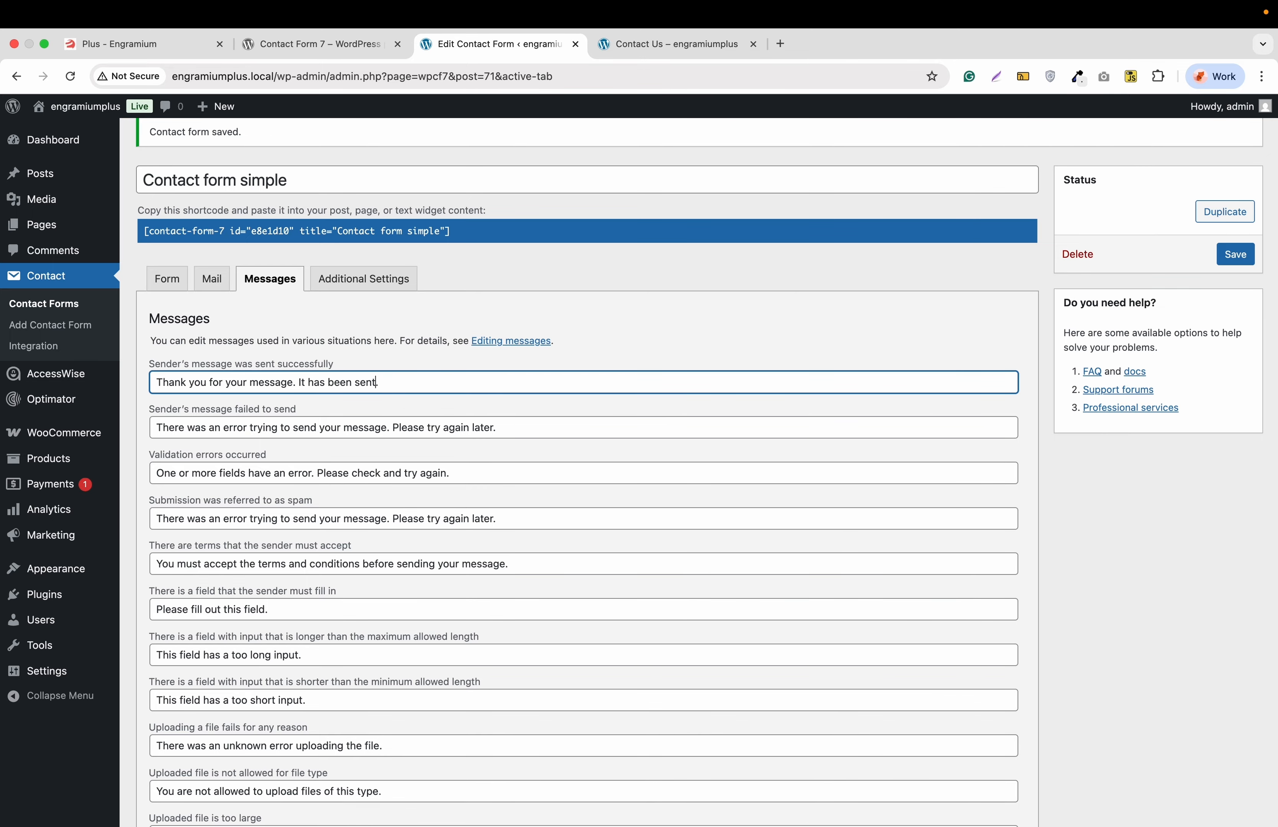
pyautogui.write('to Engramium')
pyautogui.click(1230, 255)
pyautogui.scroll(-15, 723, 436)
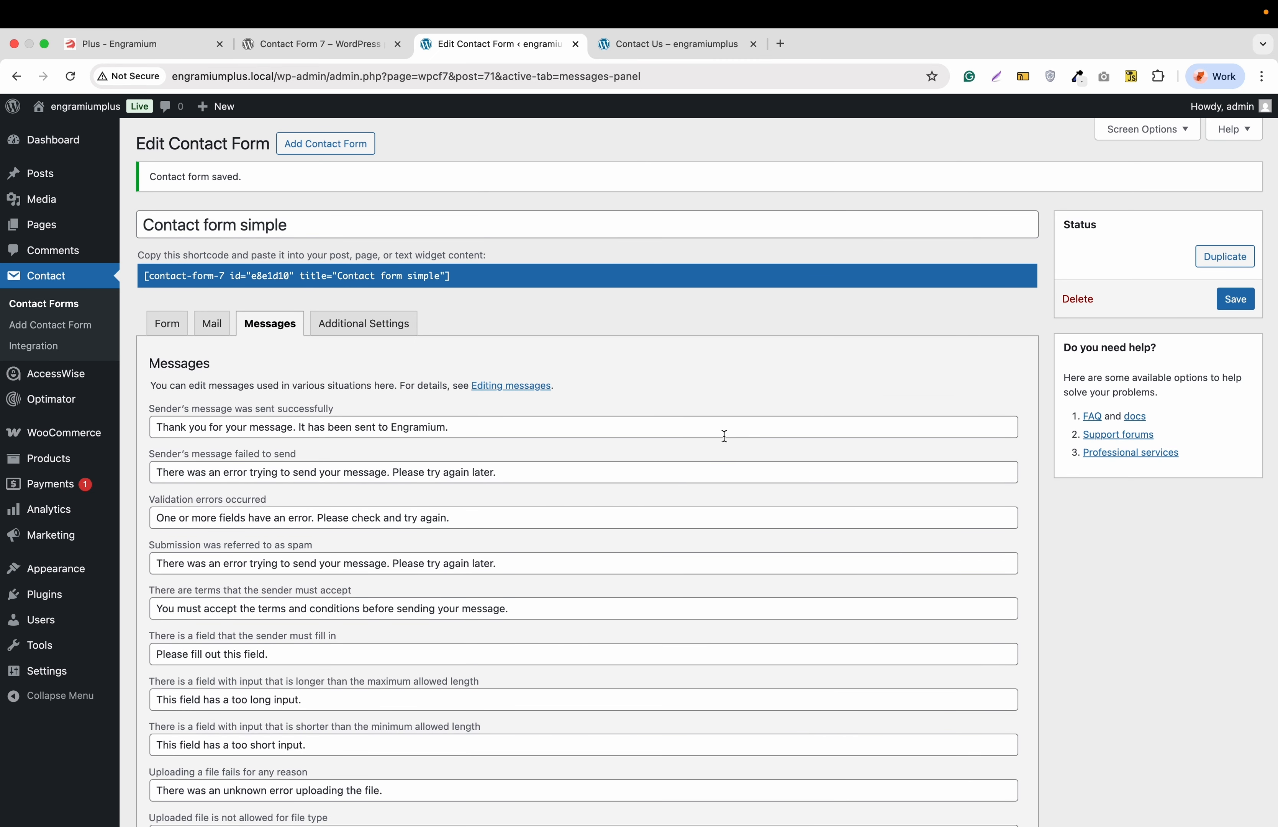
# Step: View the form's Additional Settings and open the linked Additional settings documentation in a new browser tab
pyautogui.click(379, 334)
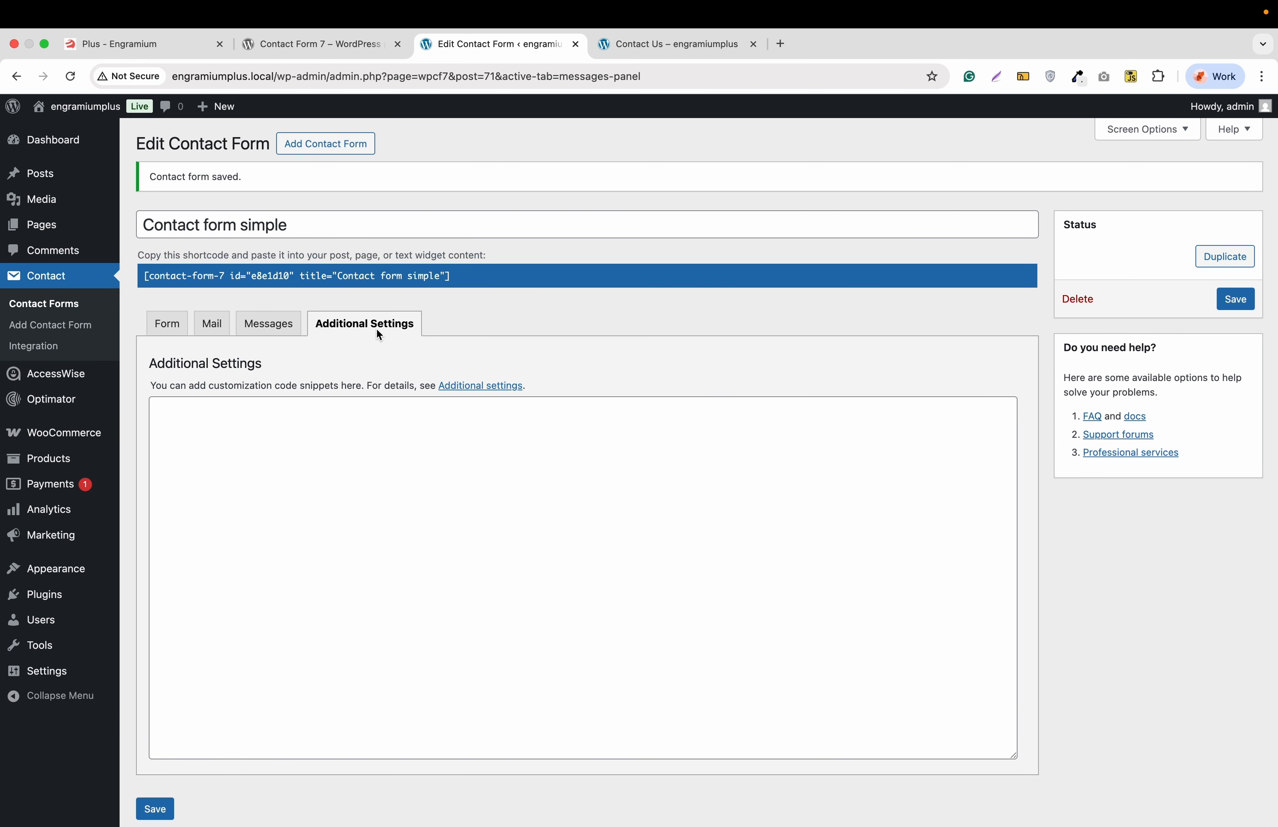
pyautogui.scroll(-2, 376, 327)
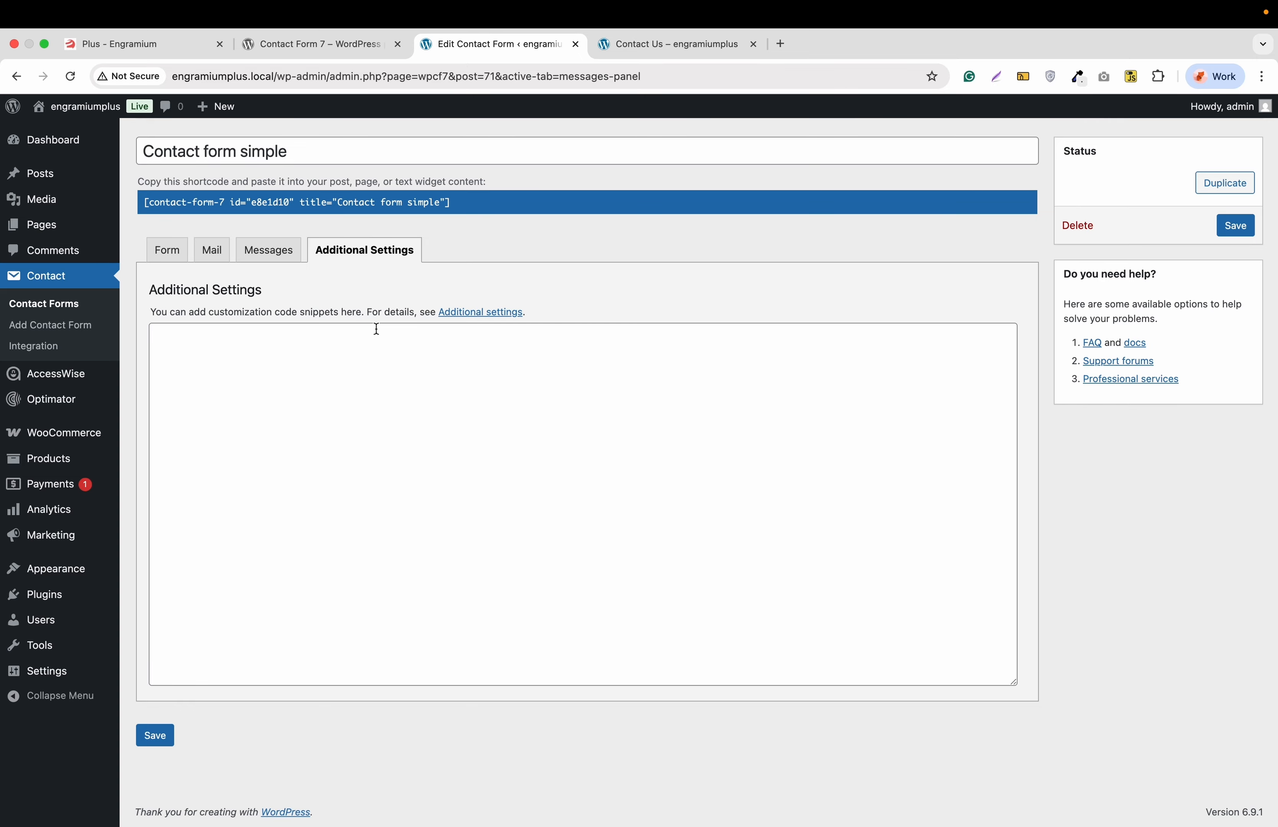
pyautogui.scroll(1, 377, 329)
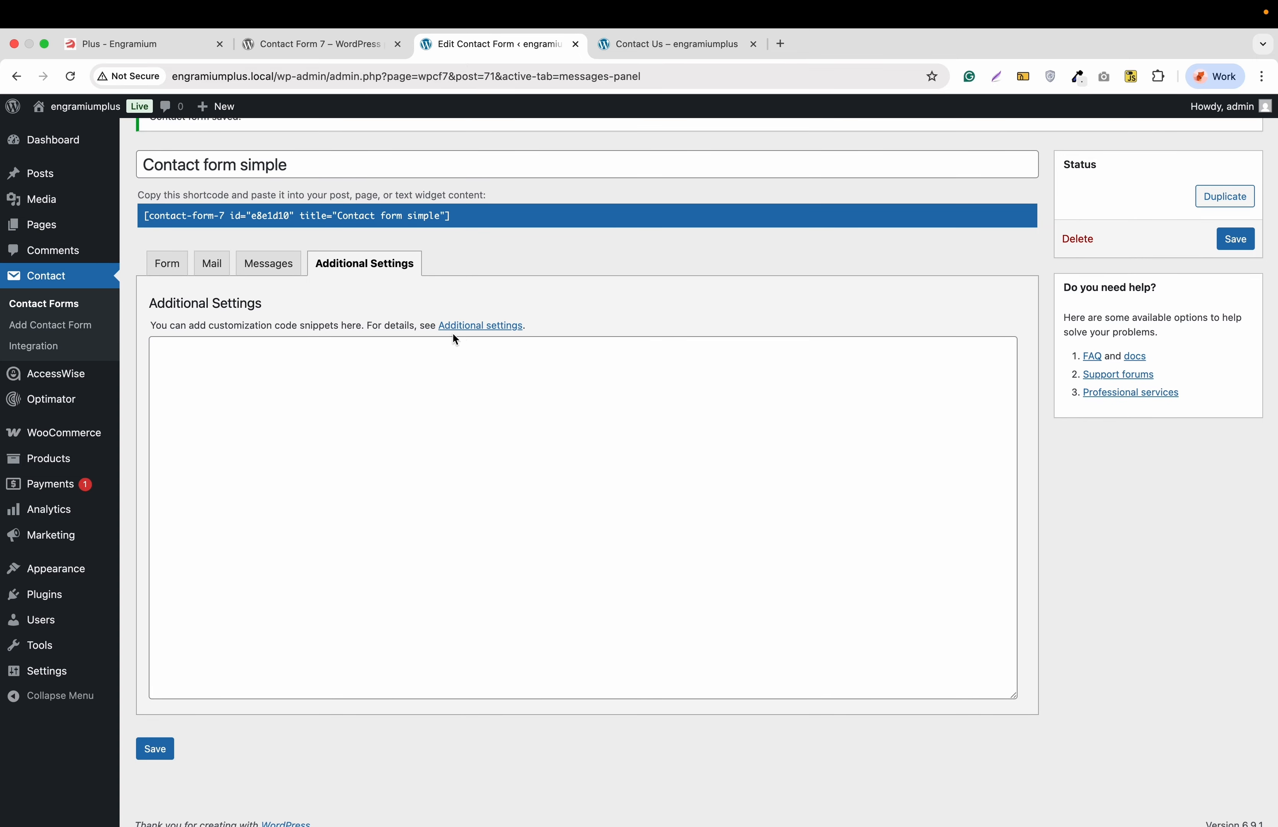
pyautogui.rightClick(474, 327)
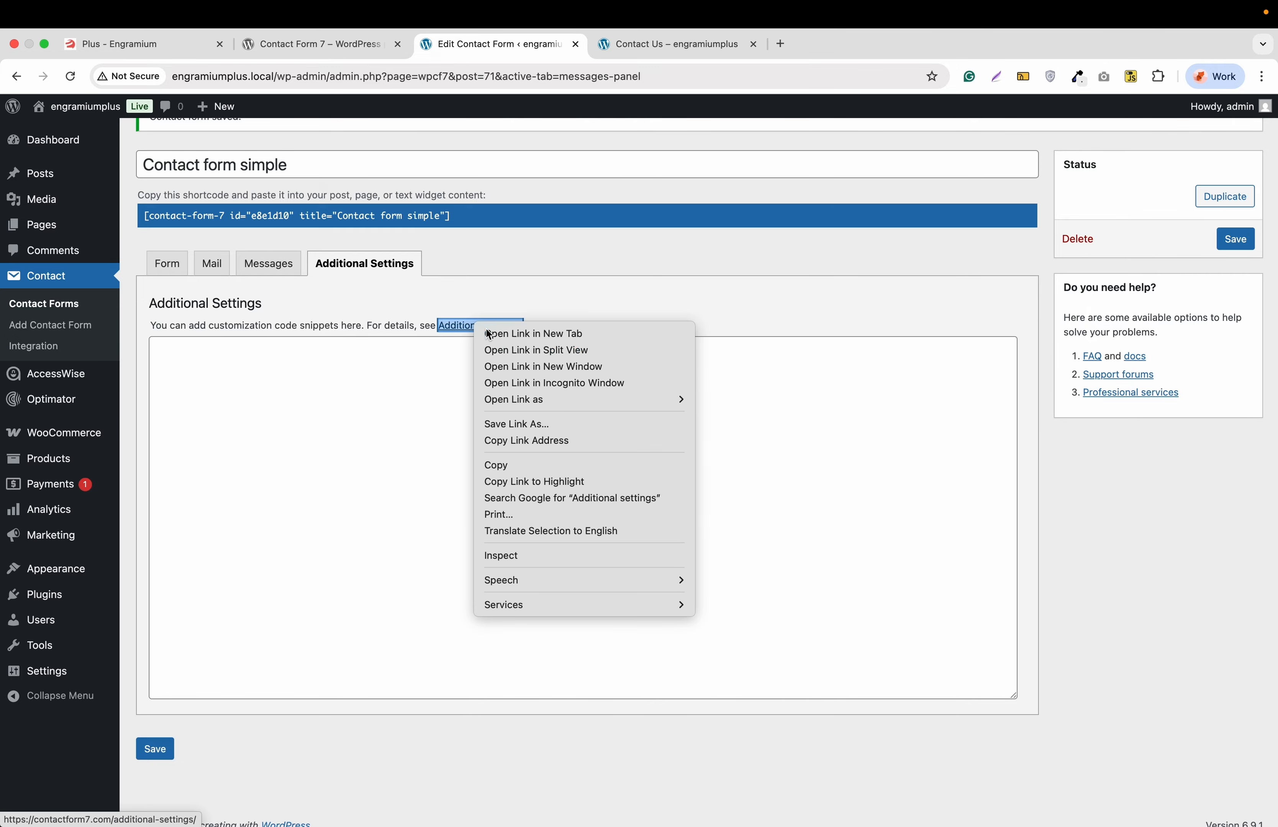
pyautogui.click(485, 331)
pyautogui.click(811, 44)
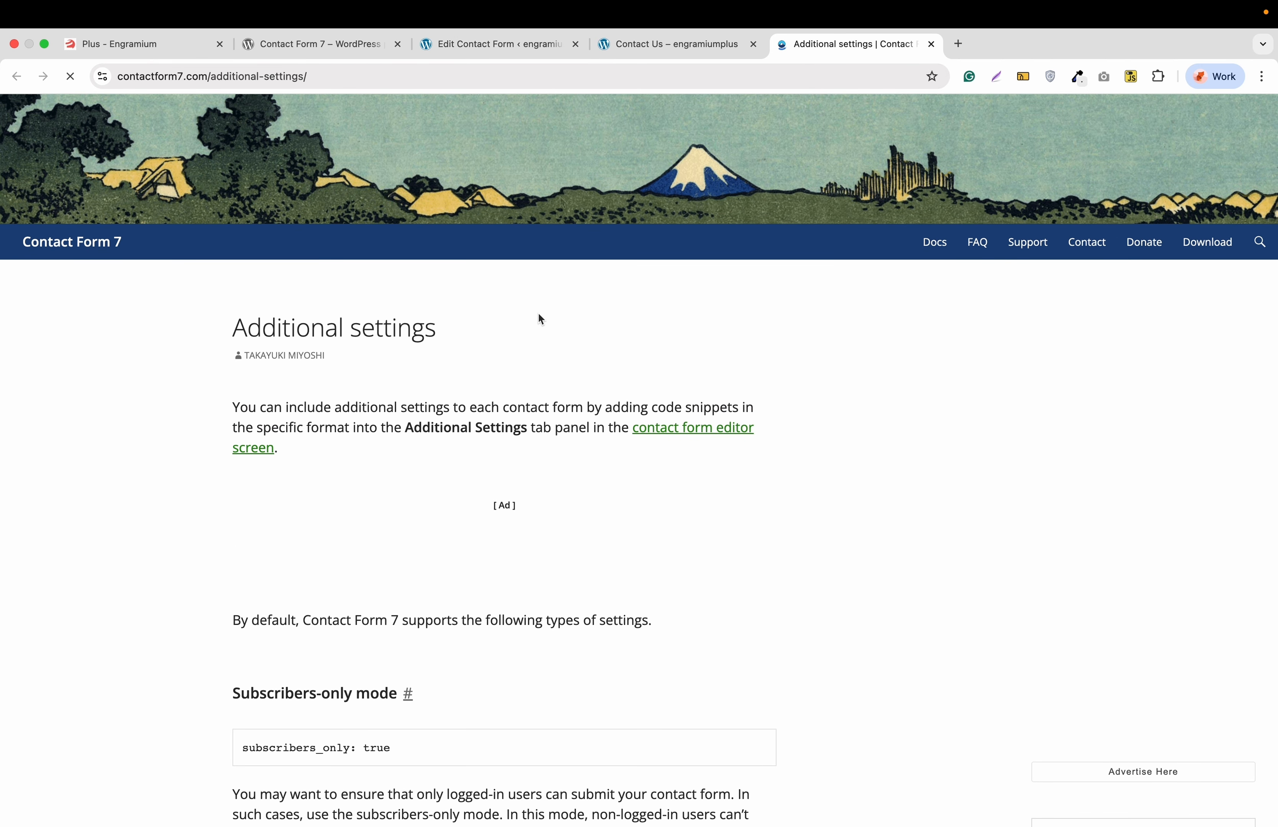
# Step: Reload the live Contact Us page and fill in the name "this is a test name" and a sample e-mail address
pyautogui.click(648, 44)
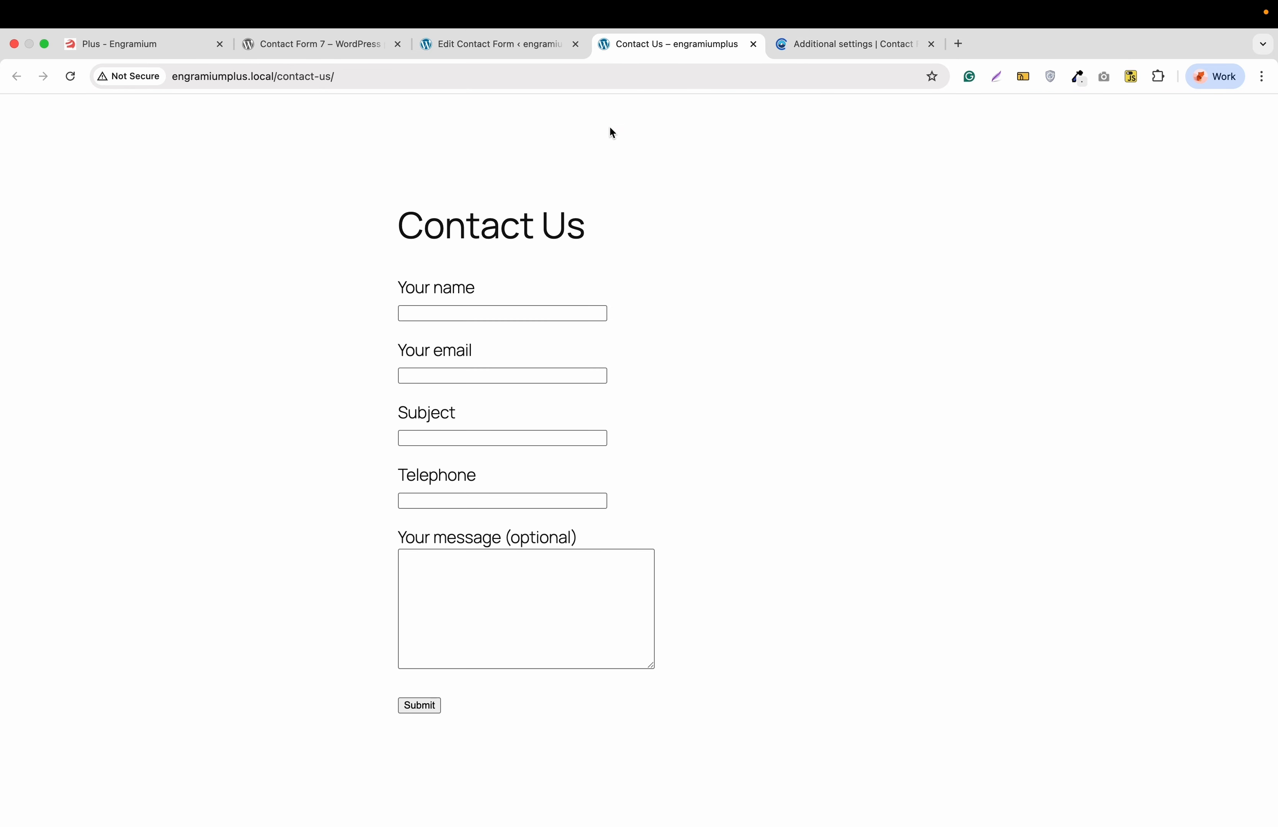
pyautogui.click(429, 80)
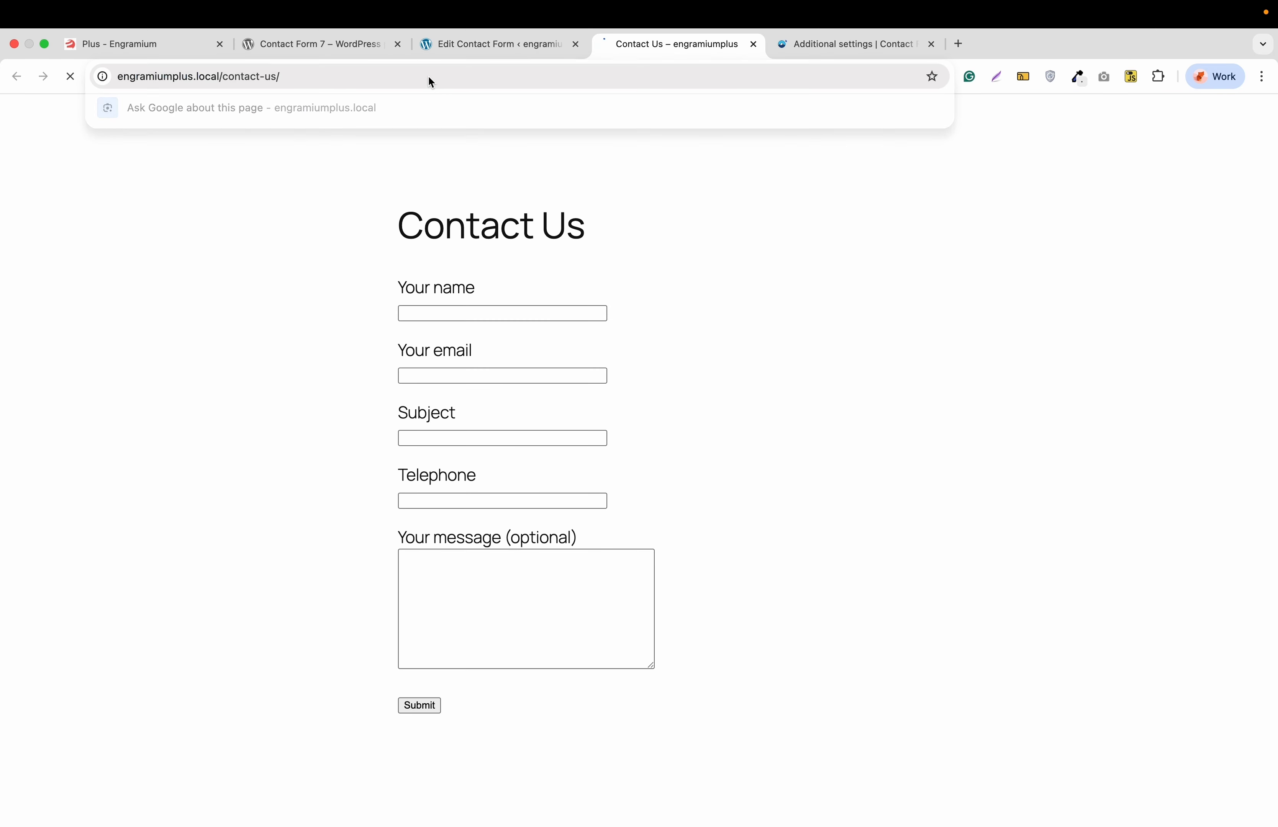
pyautogui.press('Return')
pyautogui.scroll(-2, 331, 346)
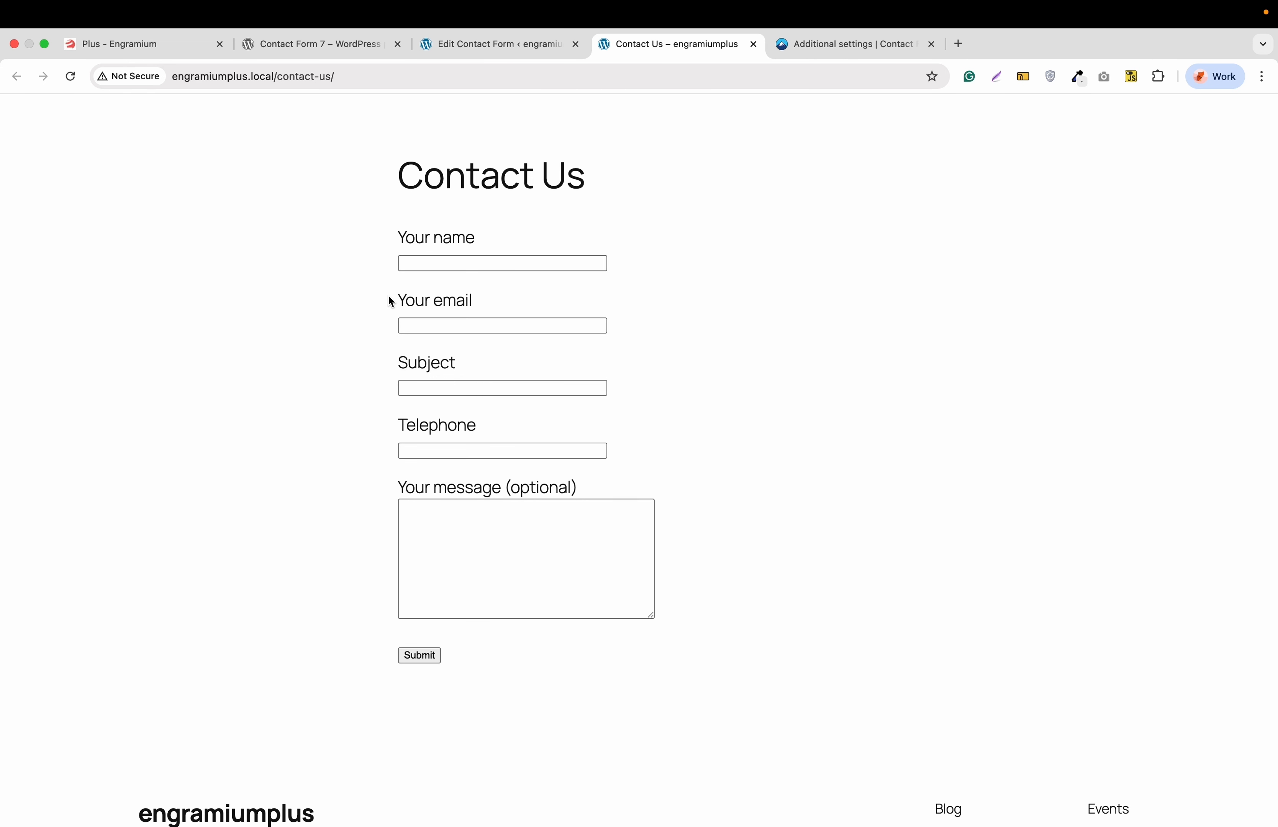
pyautogui.click(415, 263)
pyautogui.write('this is a ')
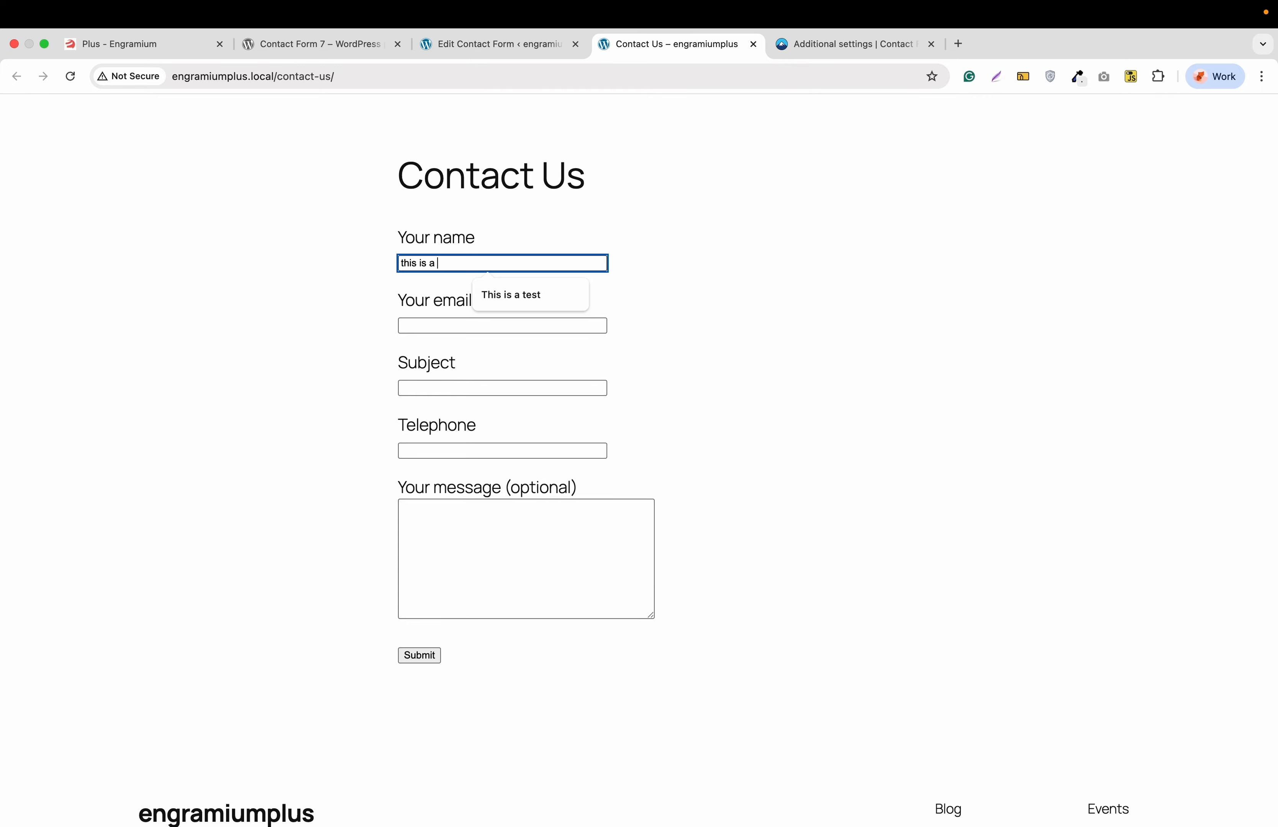
pyautogui.write('test name')
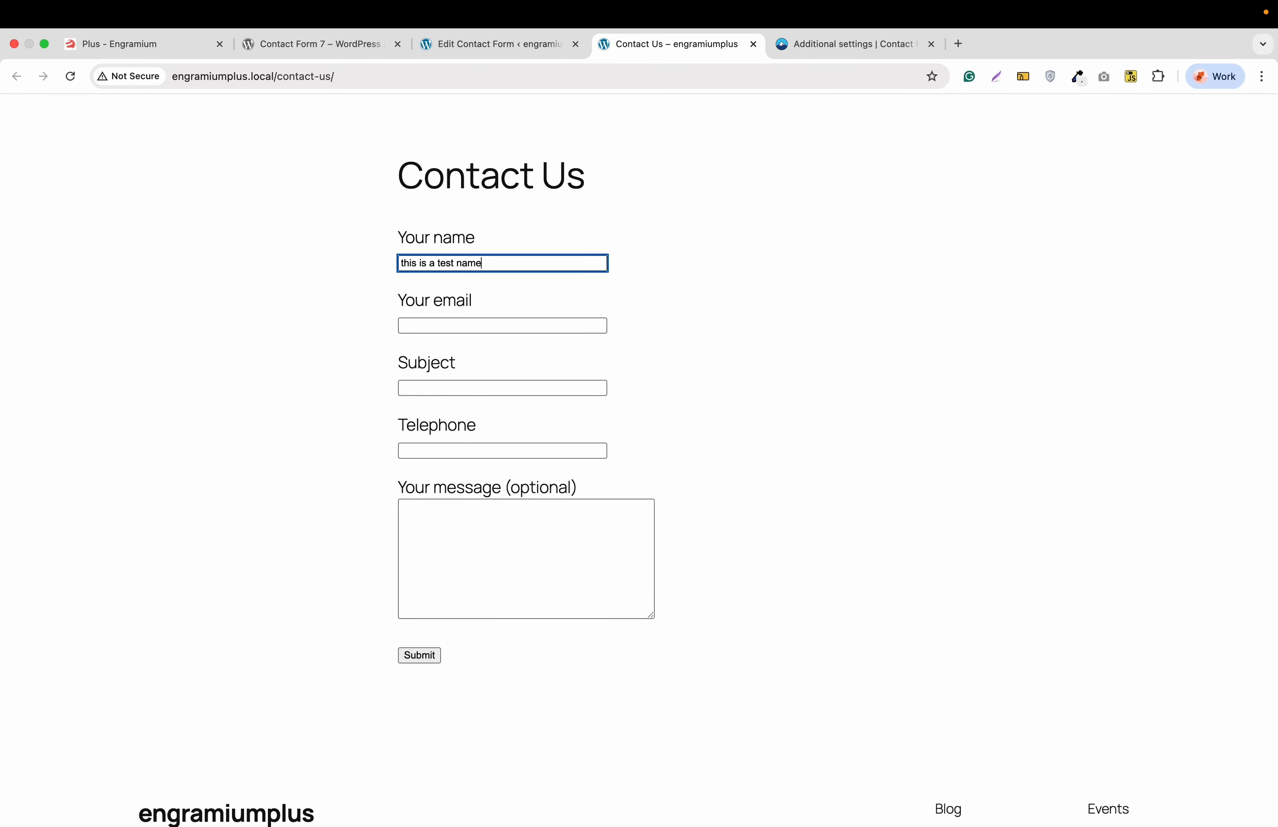
pyautogui.press('Tab')
pyautogui.write('email')
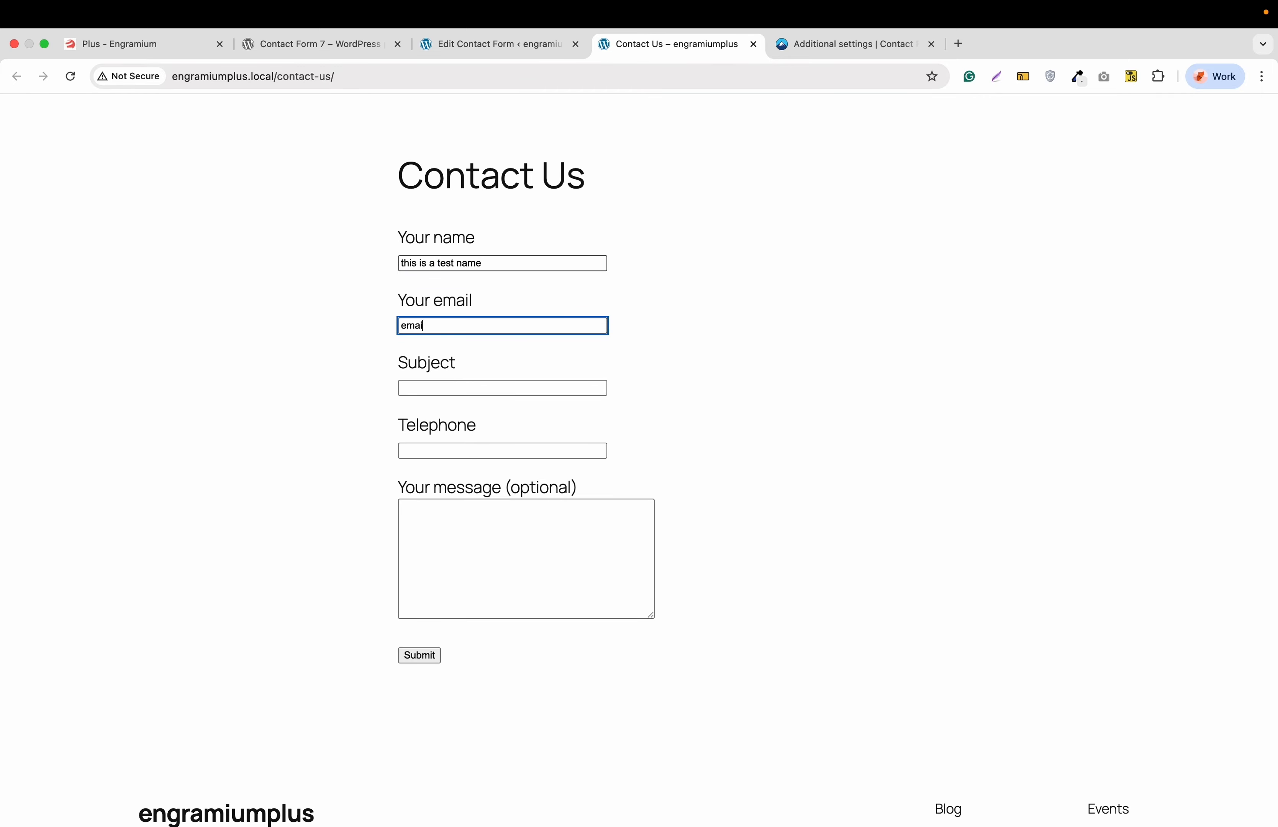
pyautogui.write('@example.d')
pyautogui.write('om')
pyautogui.press('Tab')
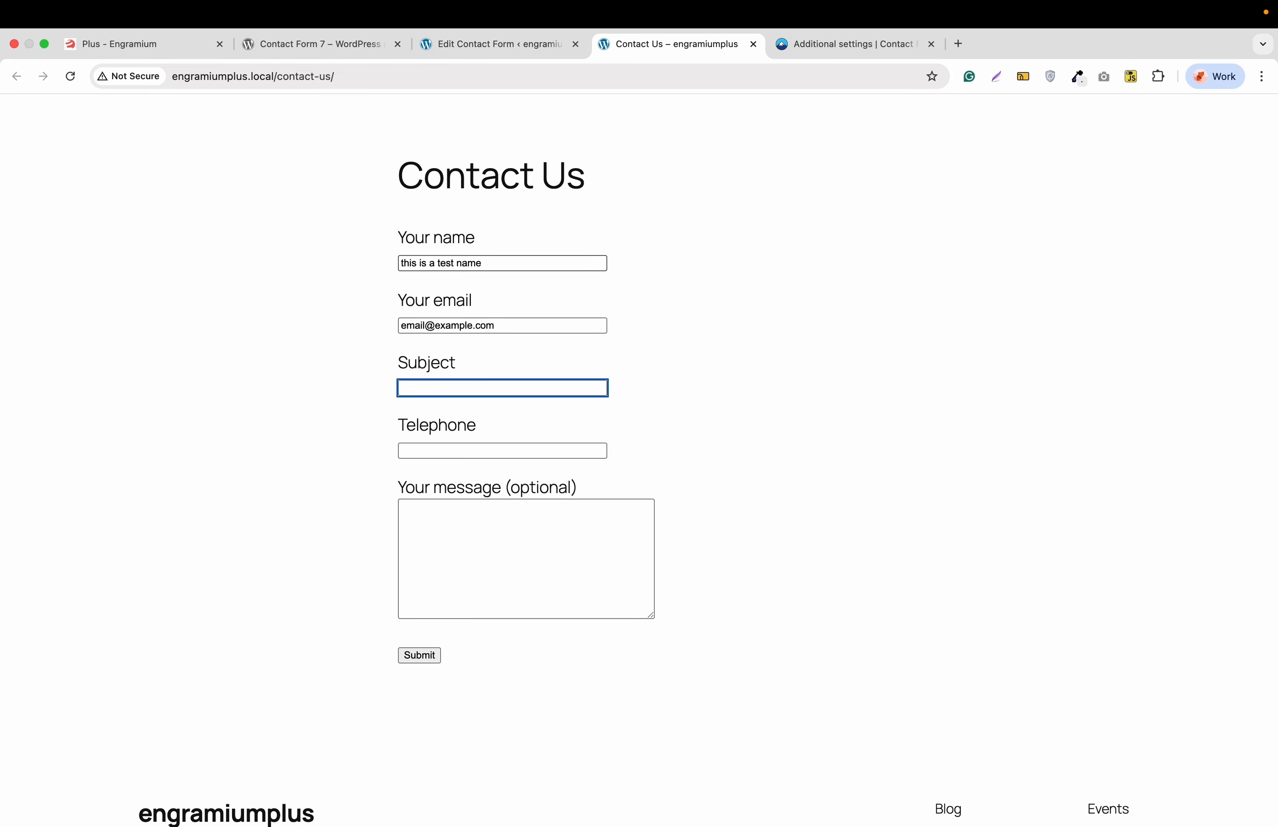
# Step: Enter "This is test" as the subject and fill in a sample telephone number on the contact form
pyautogui.write('This is')
pyautogui.press('BackSpace')
pyautogui.press('BackSpace')
pyautogui.press('BackSpace')
pyautogui.write('is test')
pyautogui.press('Tab')
pyautogui.write('00')
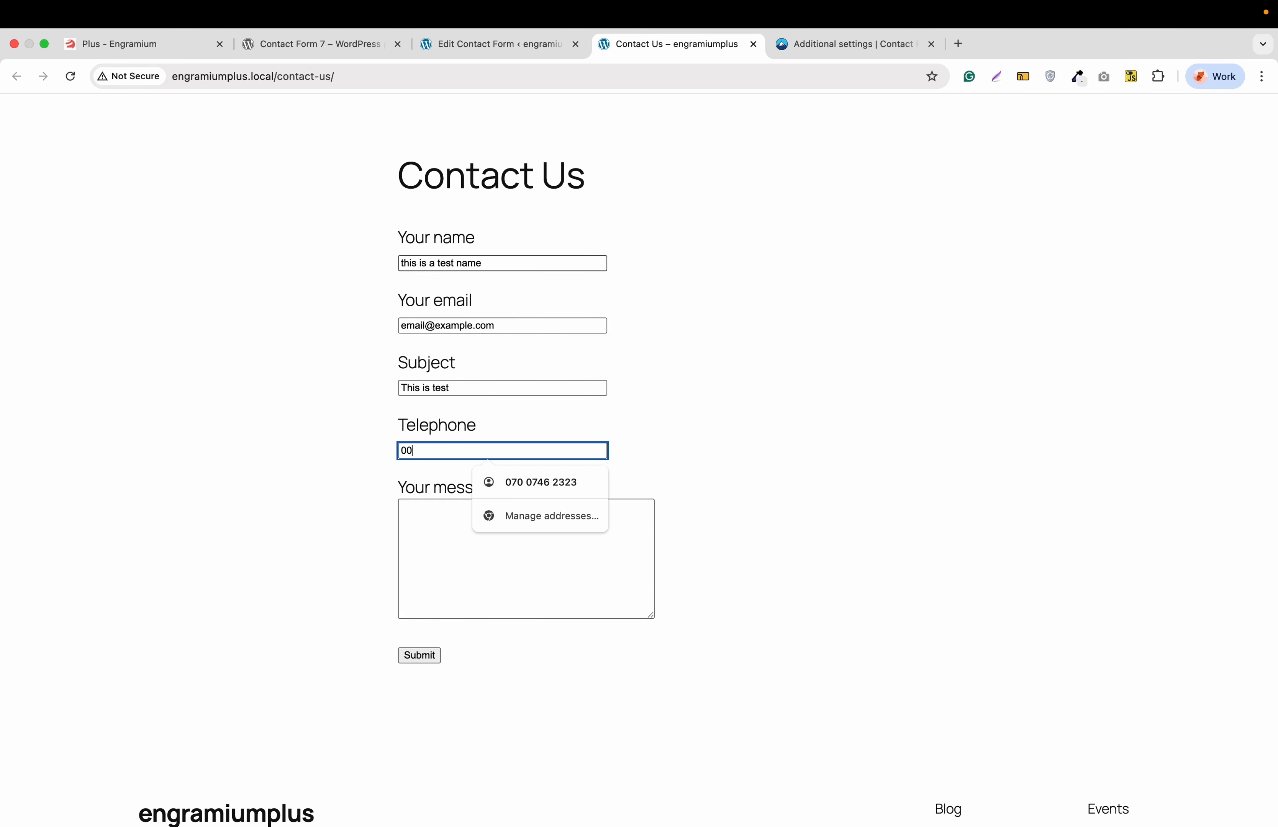
pyautogui.write('888')
pyautogui.write('1234')
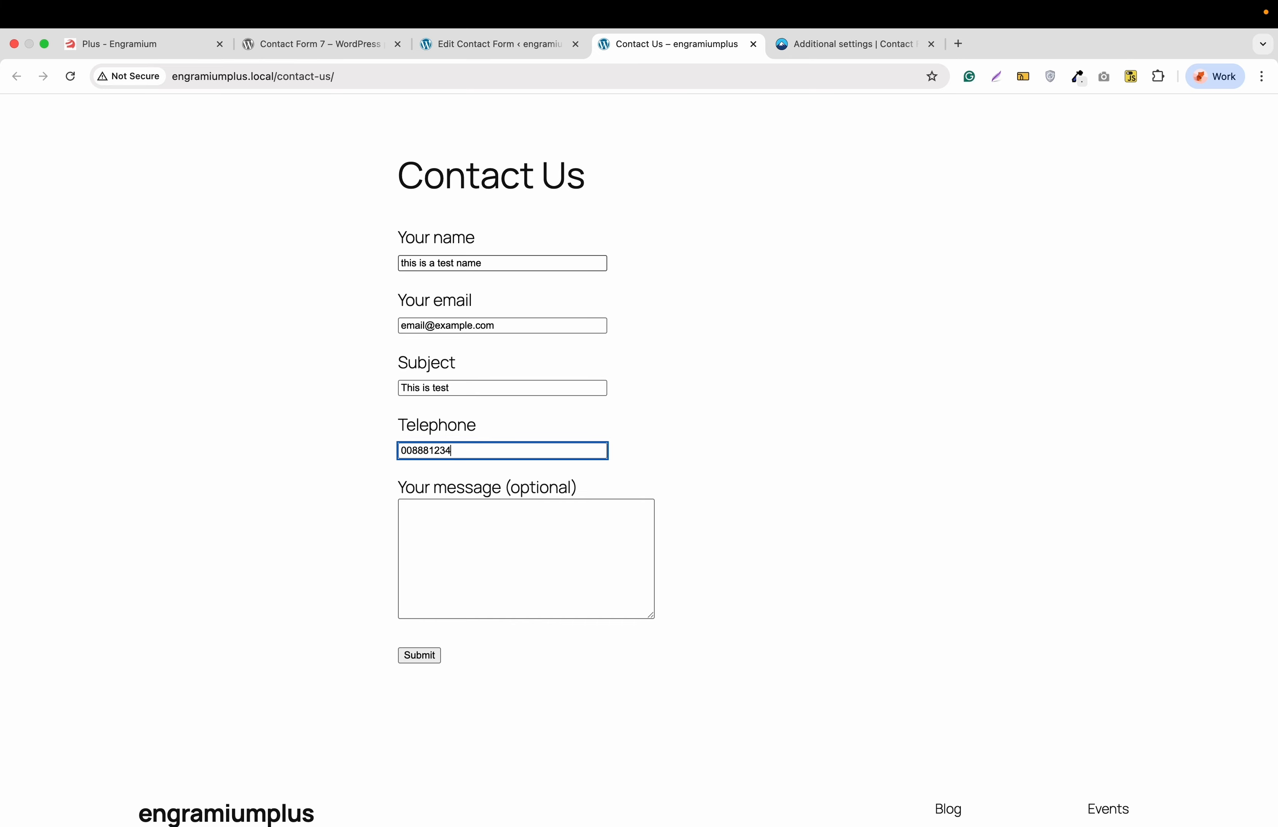
pyautogui.press('Tab')
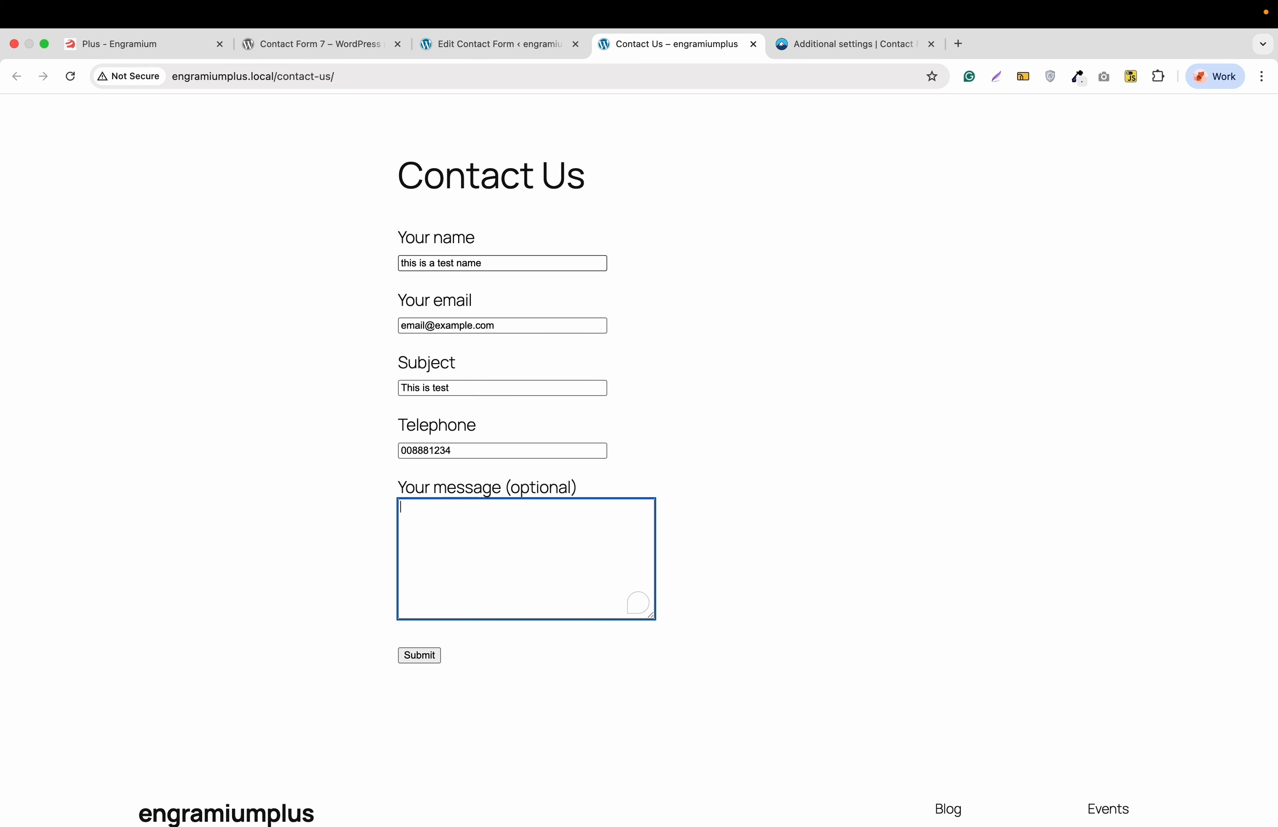
# Step: Enter the message "This is the messaGE", submit the contact form and check the response shown below it
pyautogui.write('This is the messaGE')
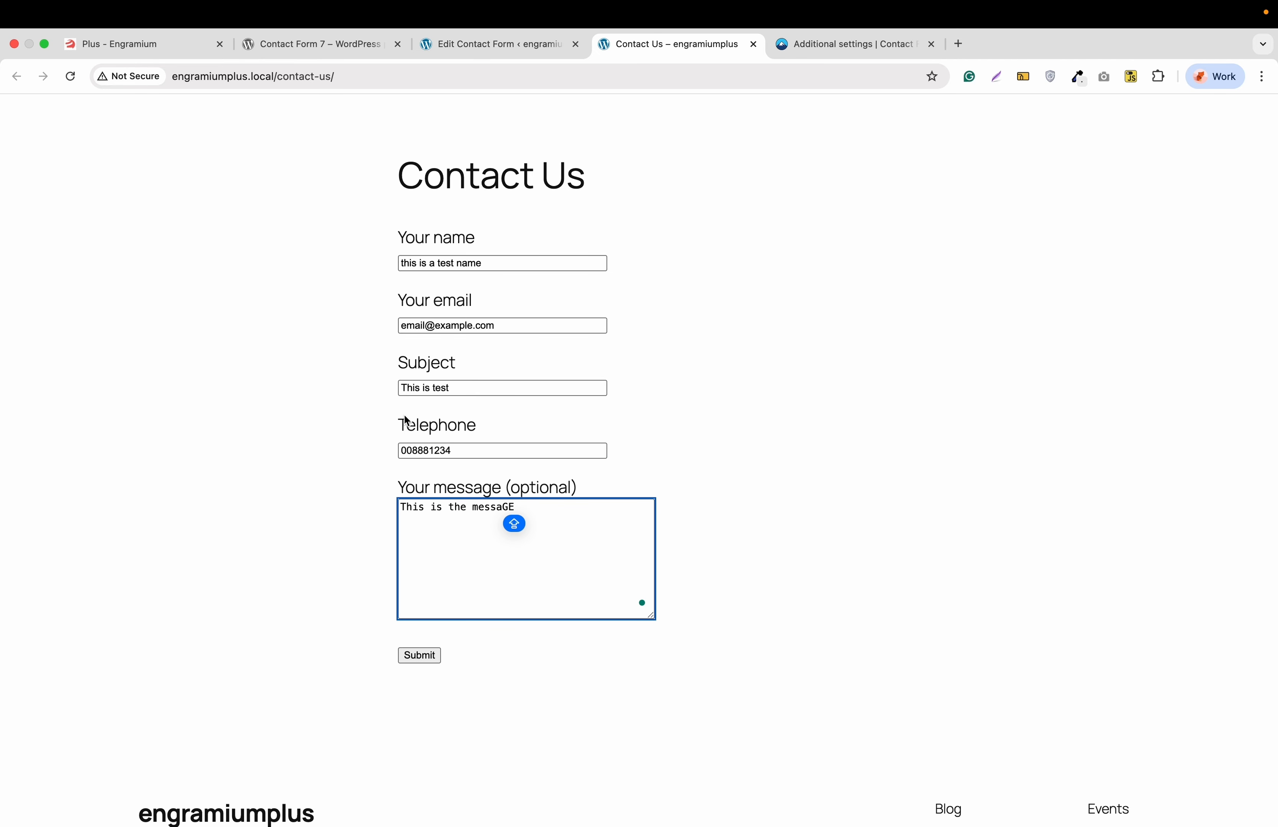
pyautogui.click(425, 660)
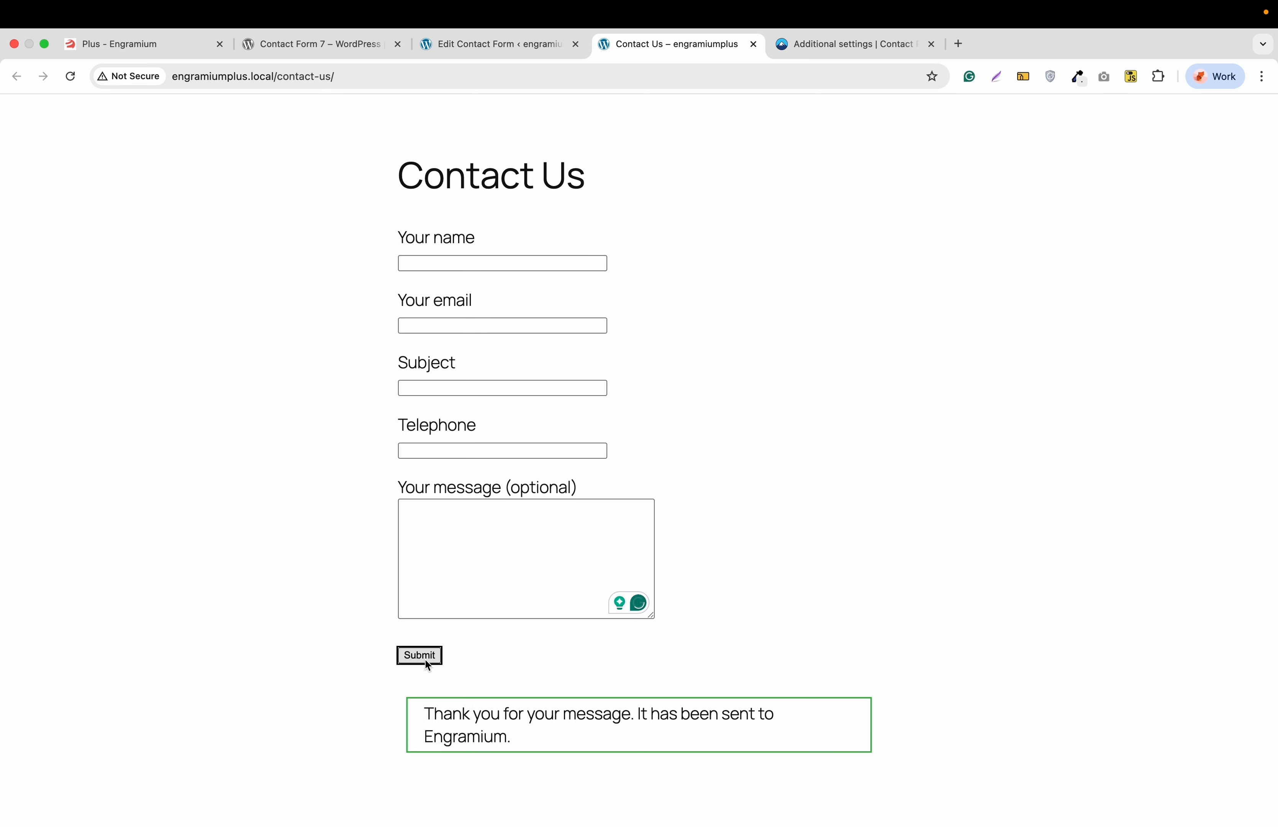
pyautogui.scroll(-3, 426, 661)
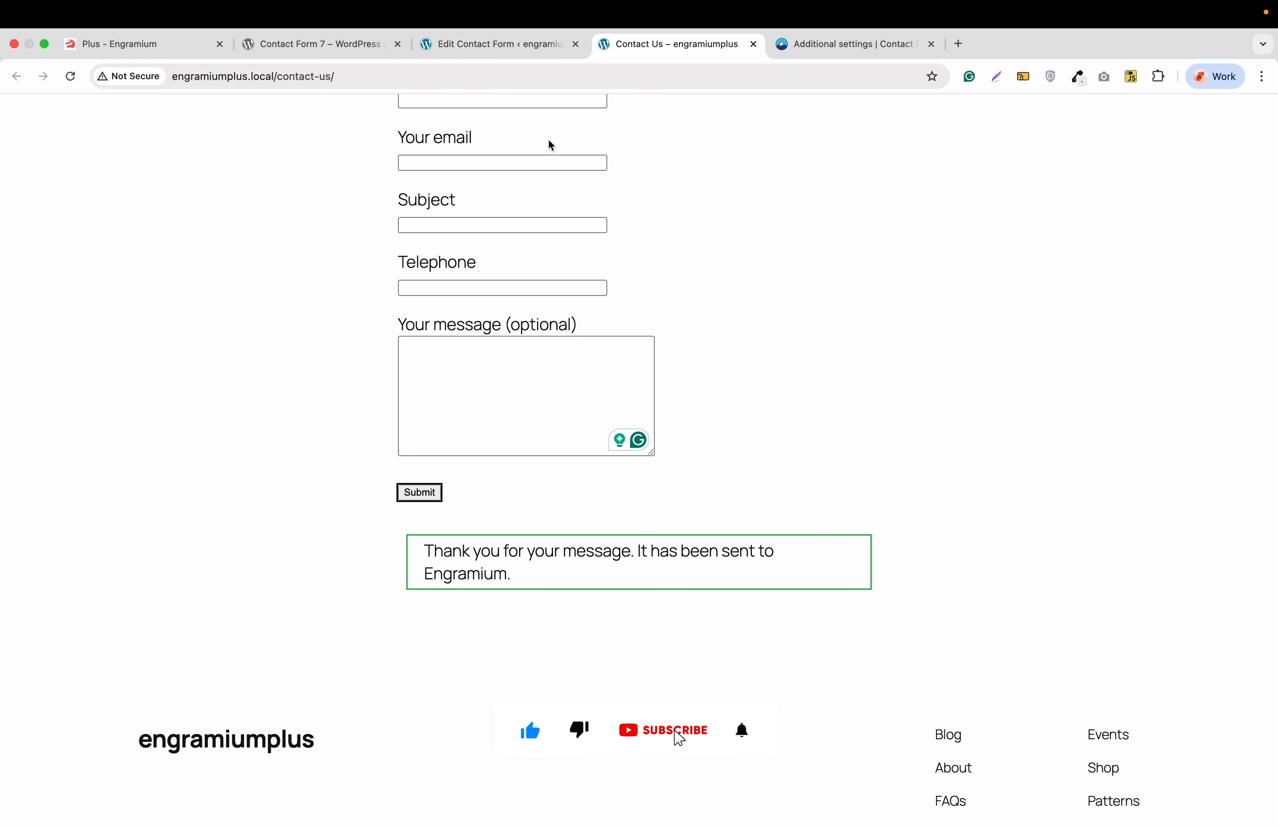
# Step: Return to the WordPress admin, add another contact form titled "THIS IS THE NAME" with the default template, and save it
pyautogui.click(497, 47)
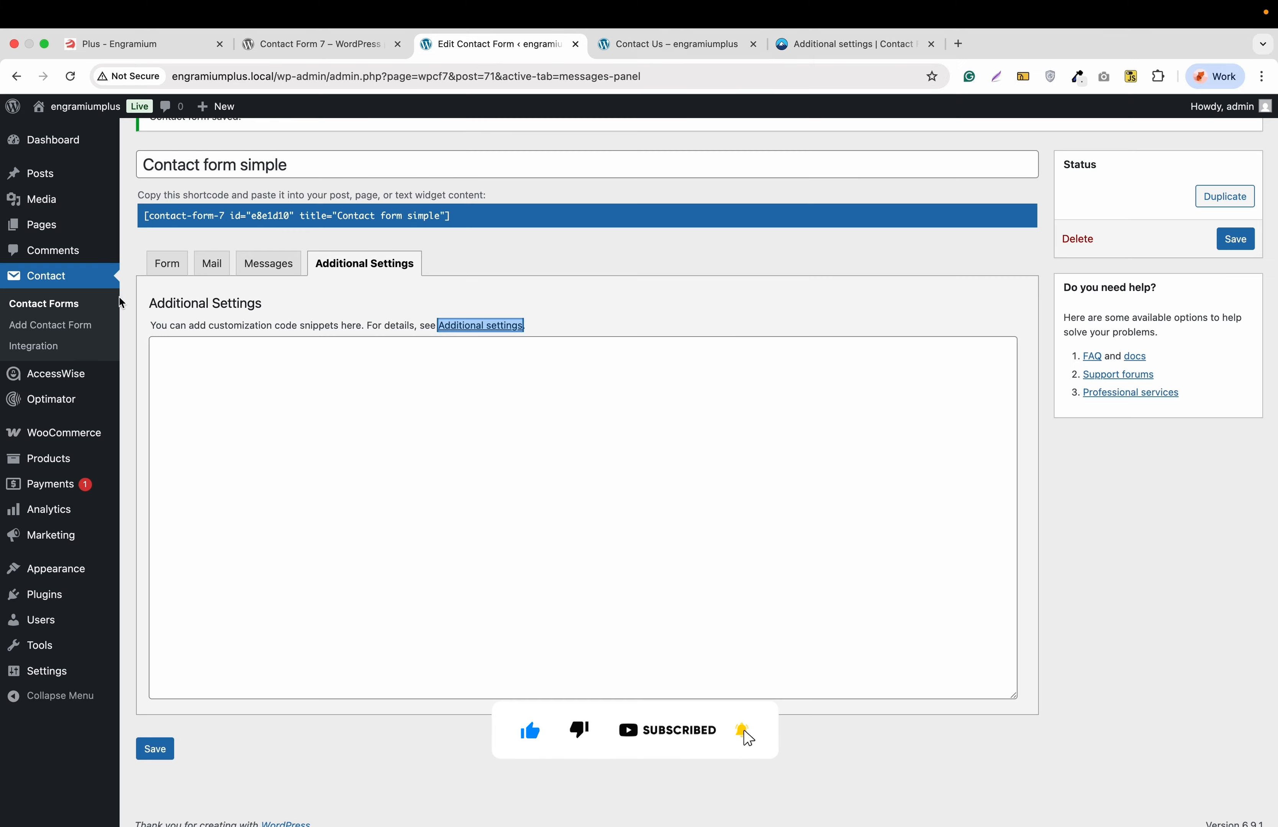
pyautogui.click(63, 306)
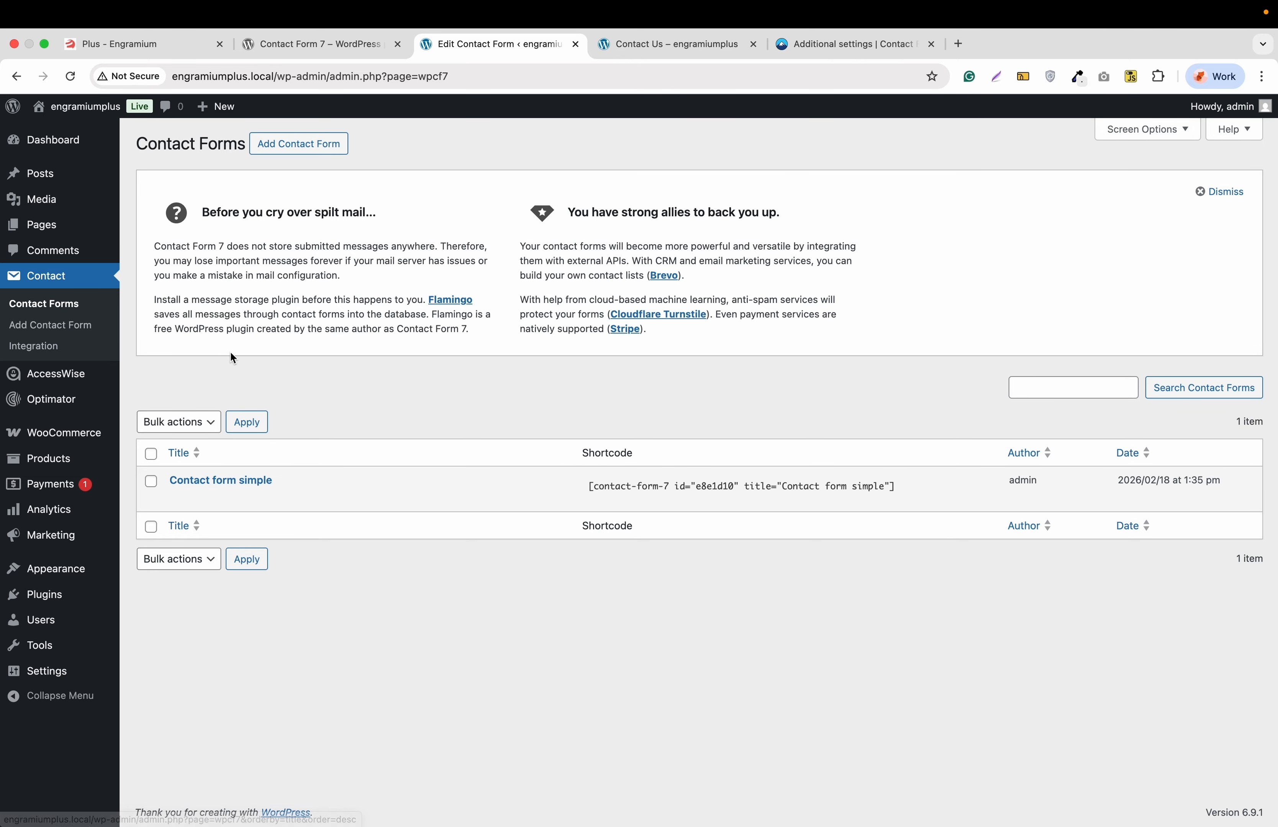
pyautogui.click(43, 328)
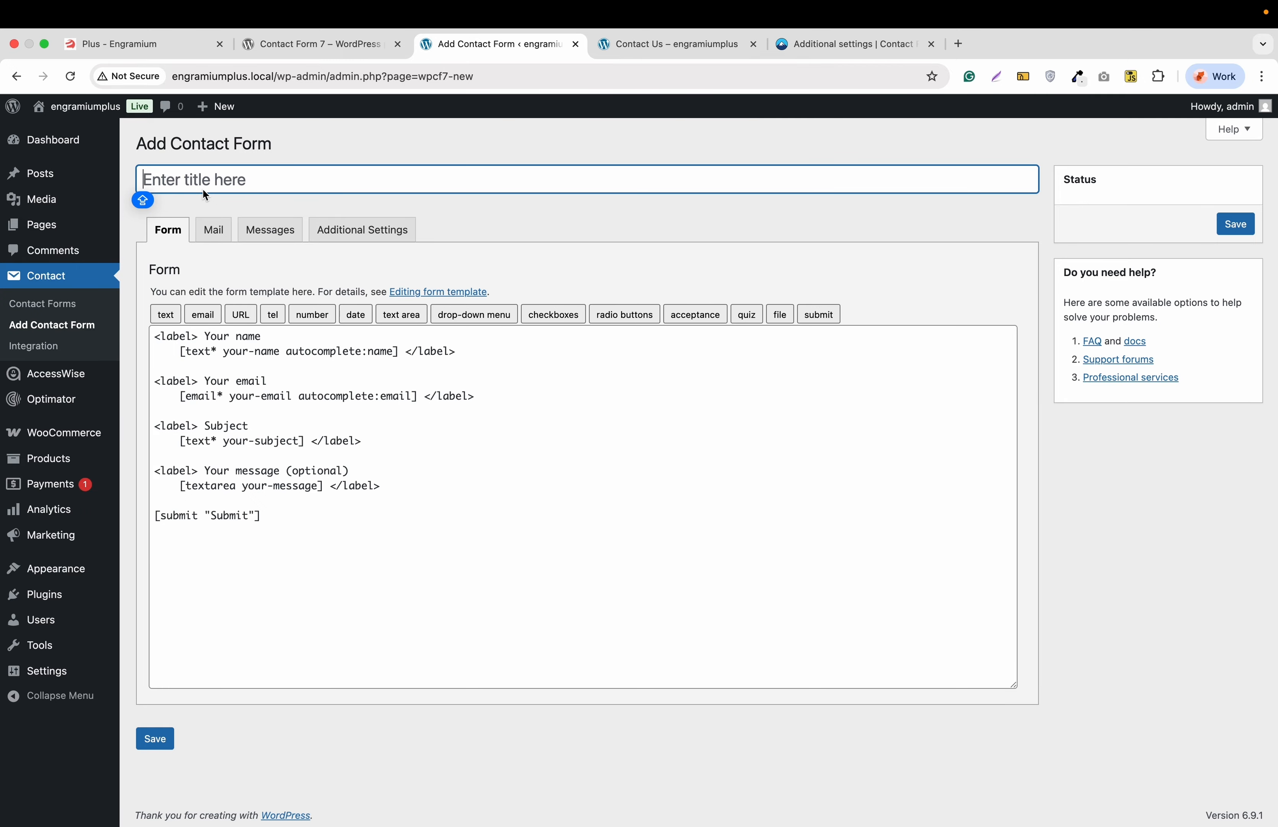
pyautogui.write('T')
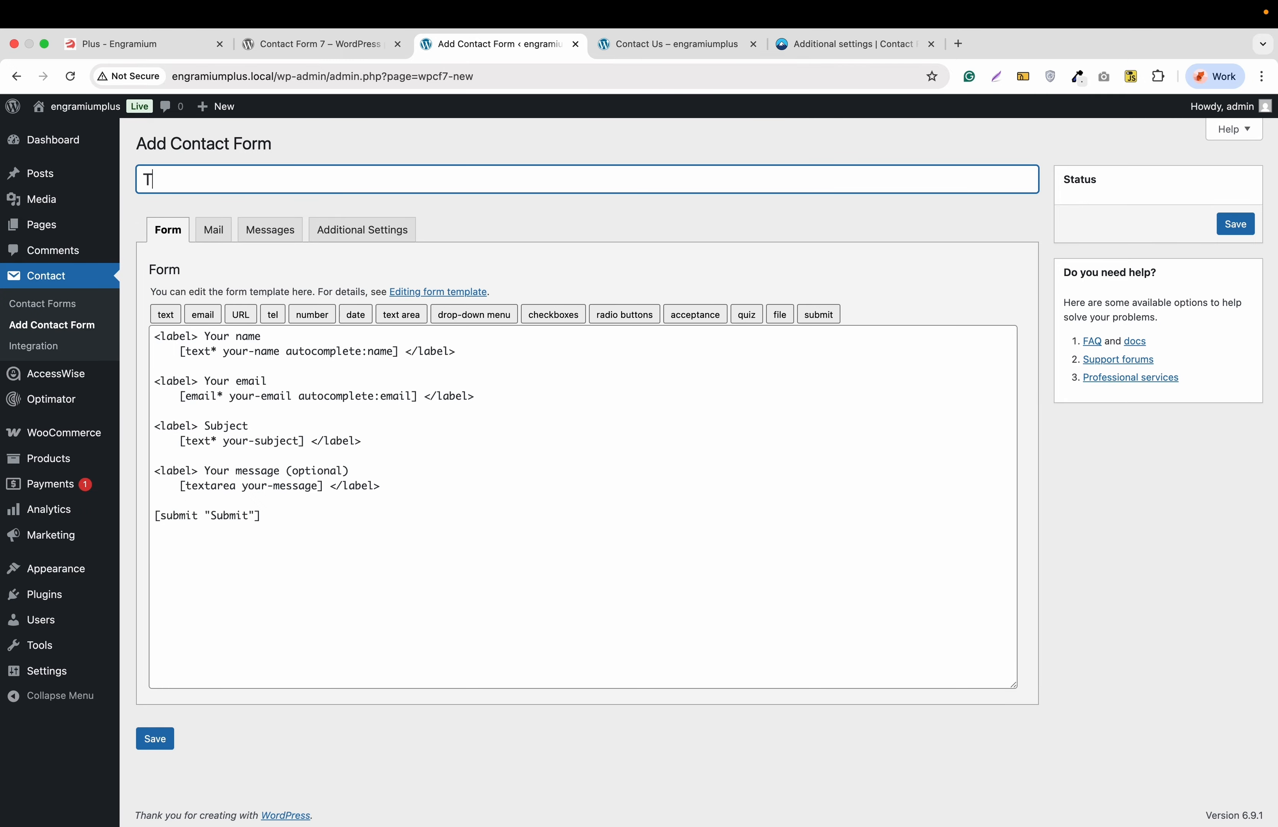
pyautogui.write('HIS IS THE NAME')
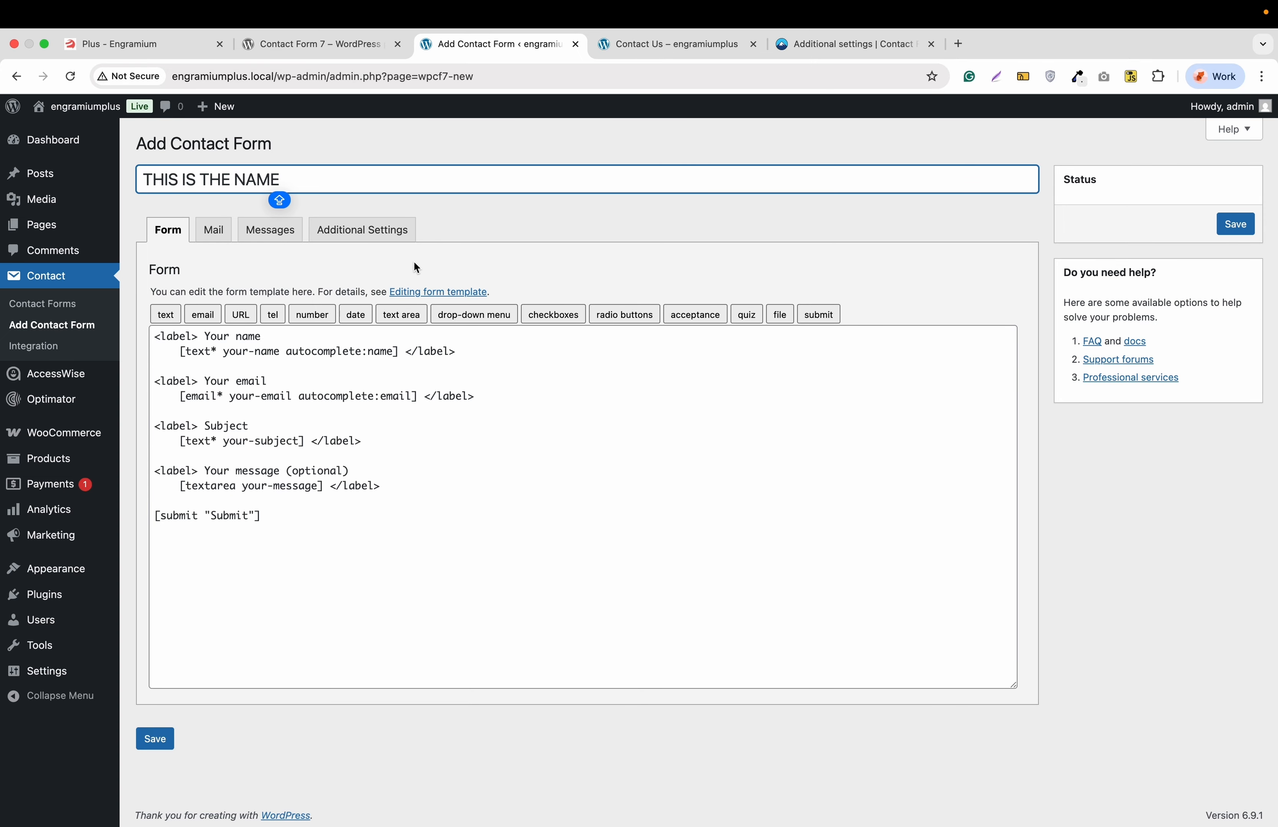
pyautogui.click(1234, 225)
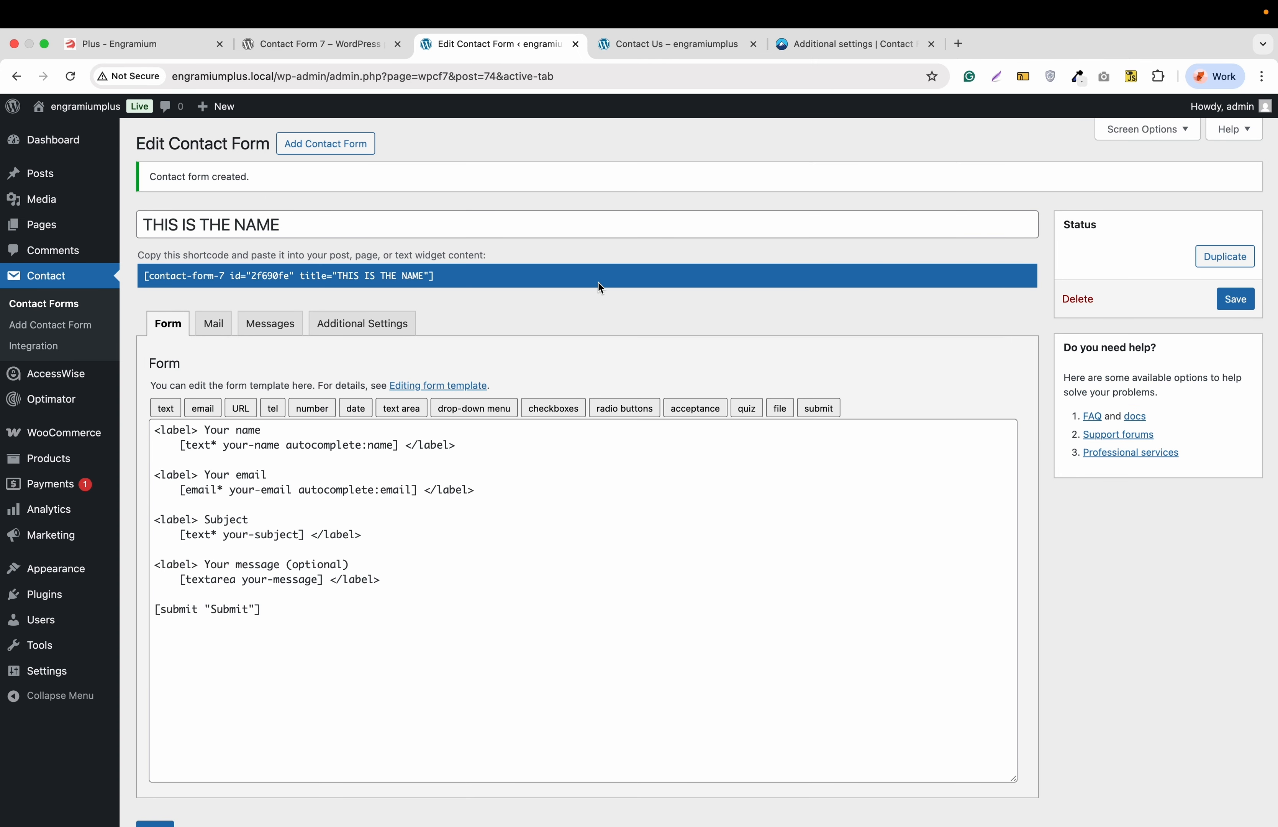
# Step: Look through the mail, messages and additional settings of the "THIS IS THE NAME" form
pyautogui.click(216, 327)
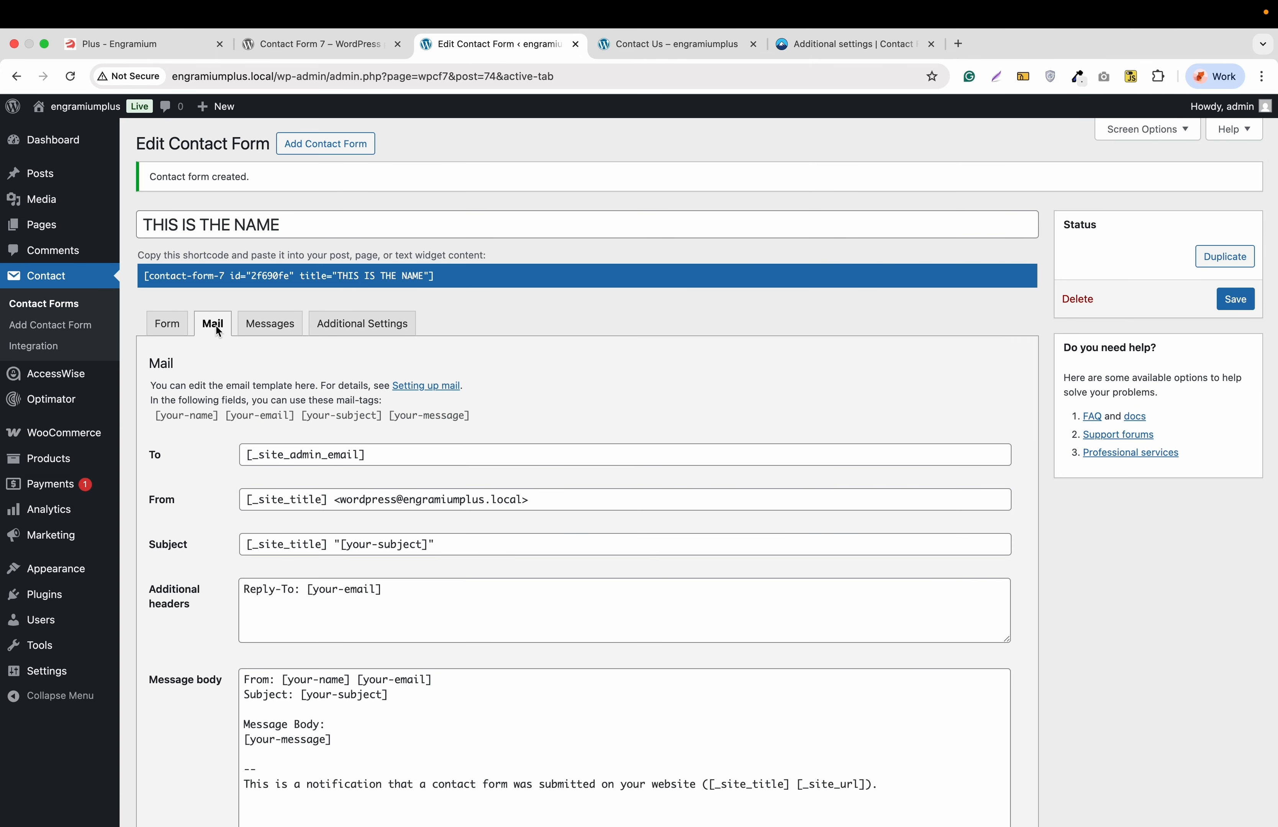
pyautogui.click(264, 329)
pyautogui.press('Right')
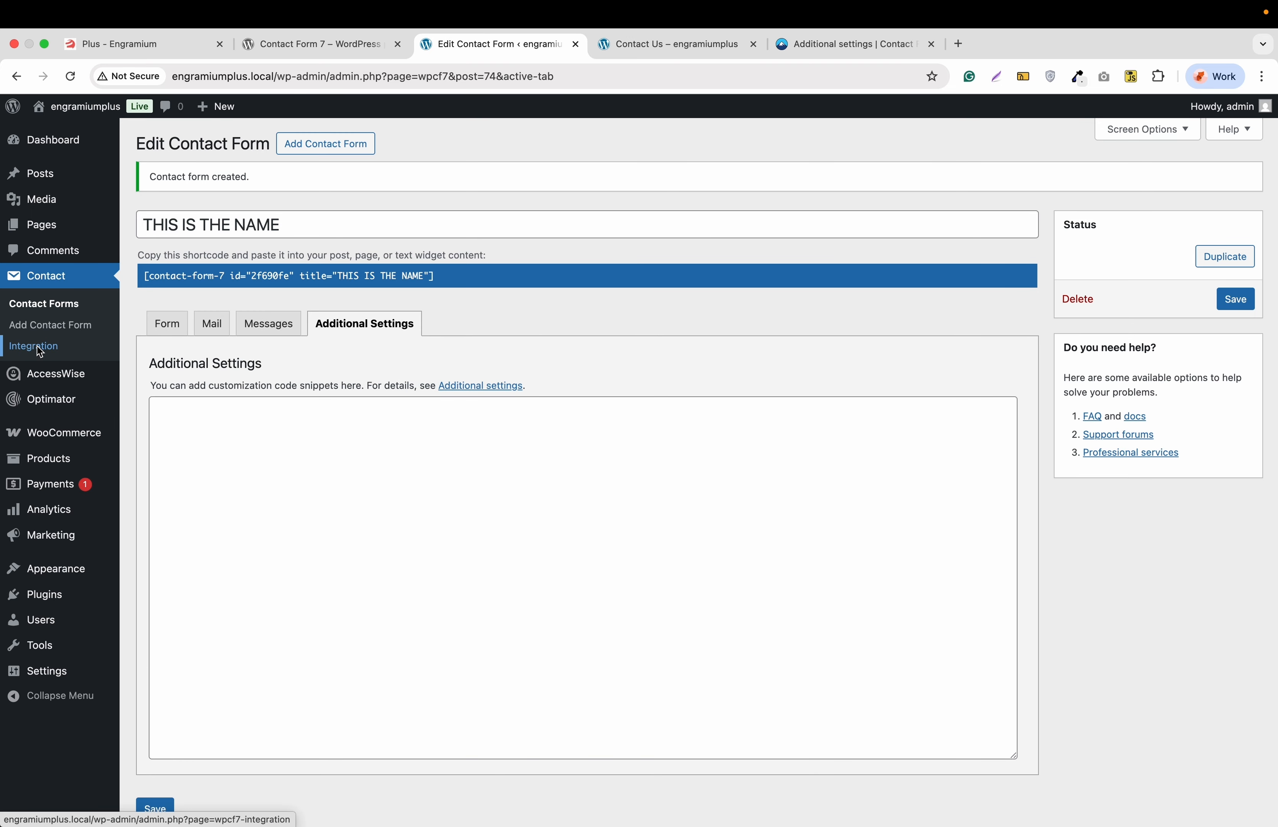
# Step: Review the external API integrations offered by Contact Form 7, such as Brevo, Akismet, Turnstile and reCAPTCHA
pyautogui.click(37, 345)
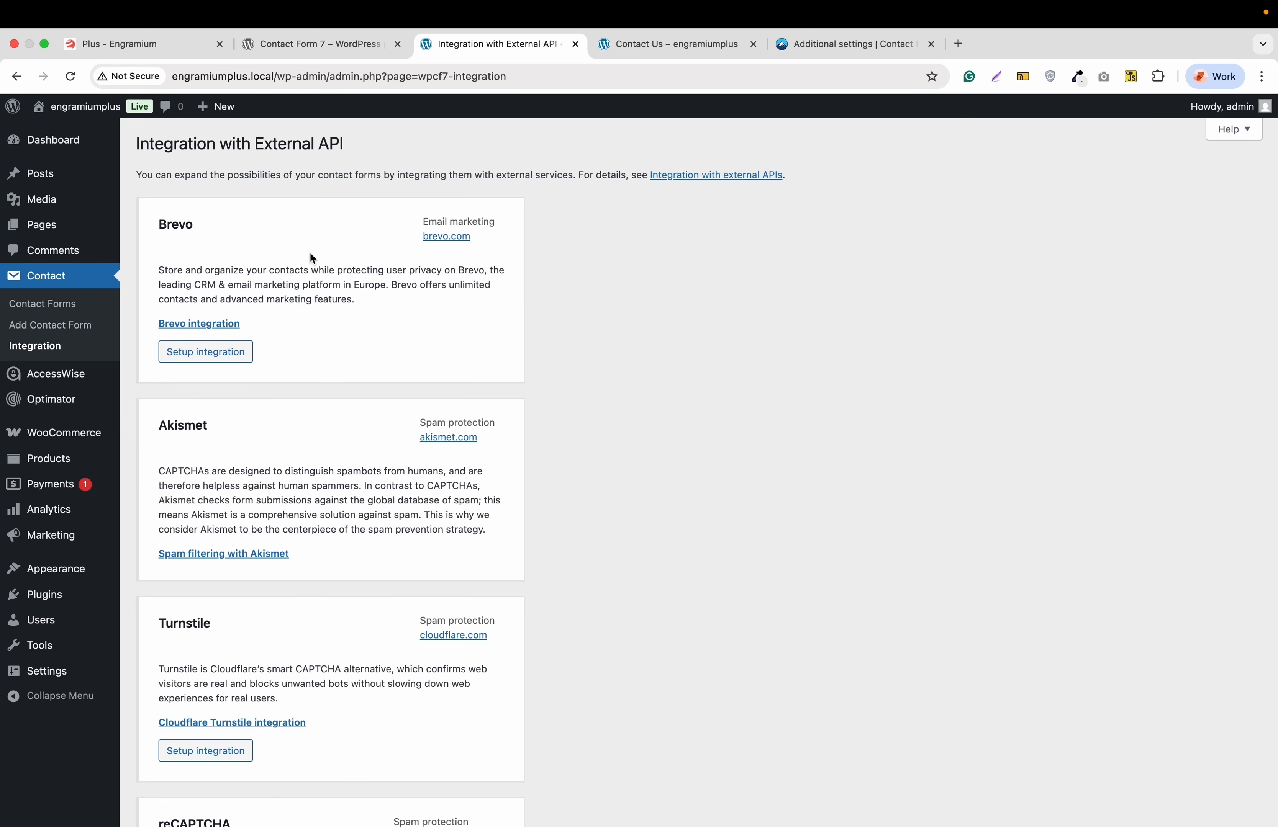
pyautogui.scroll(-5, 311, 254)
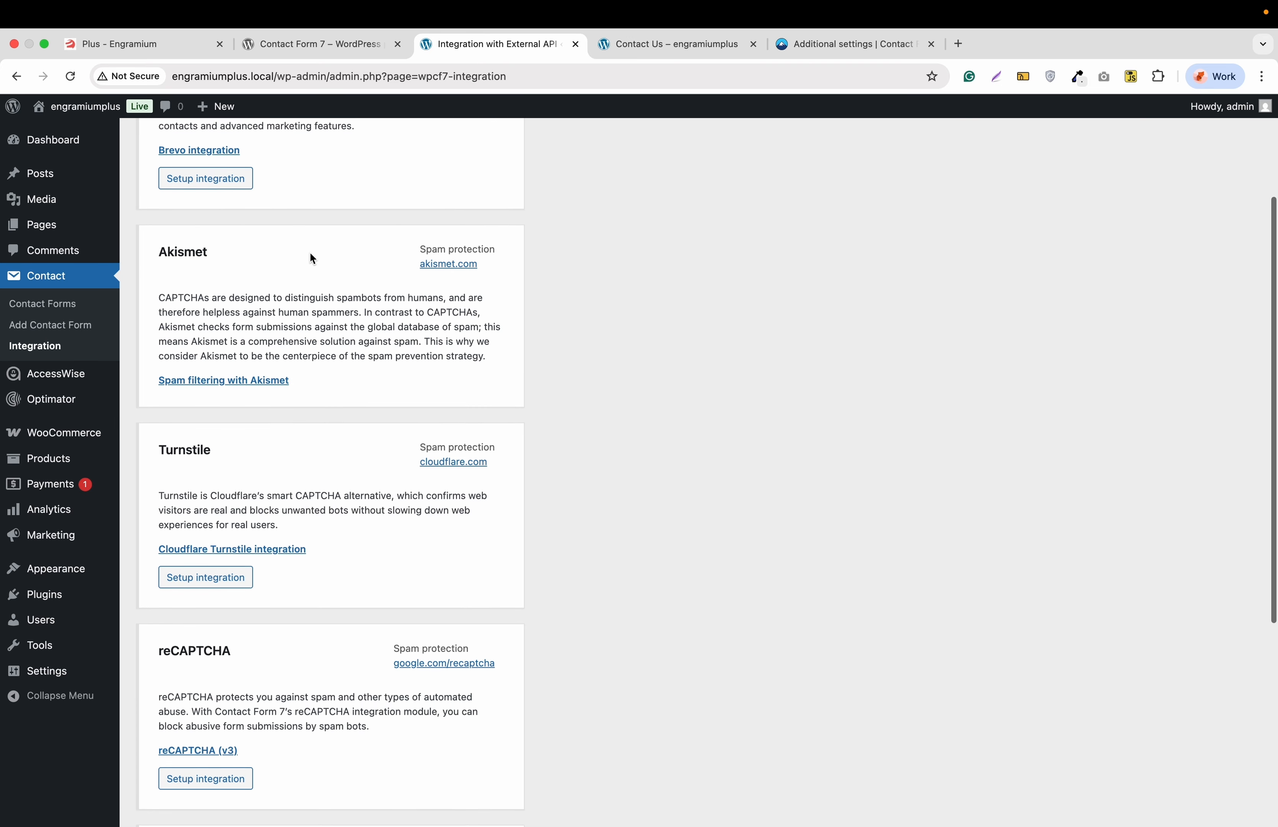